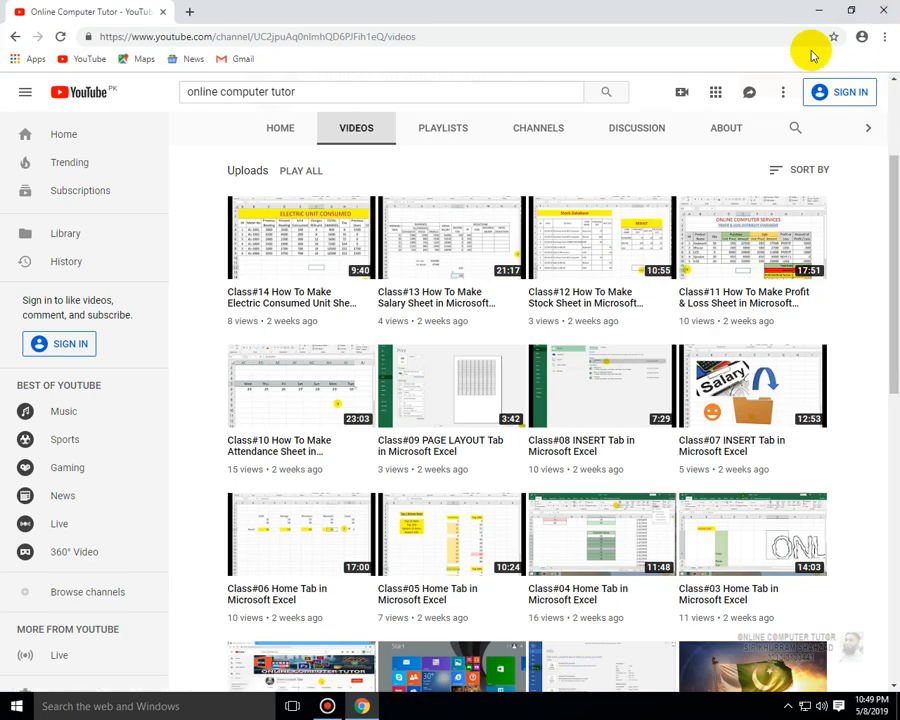
# - Open a new blank Excel workbook in a maximized window
pyautogui.click(818, 14)
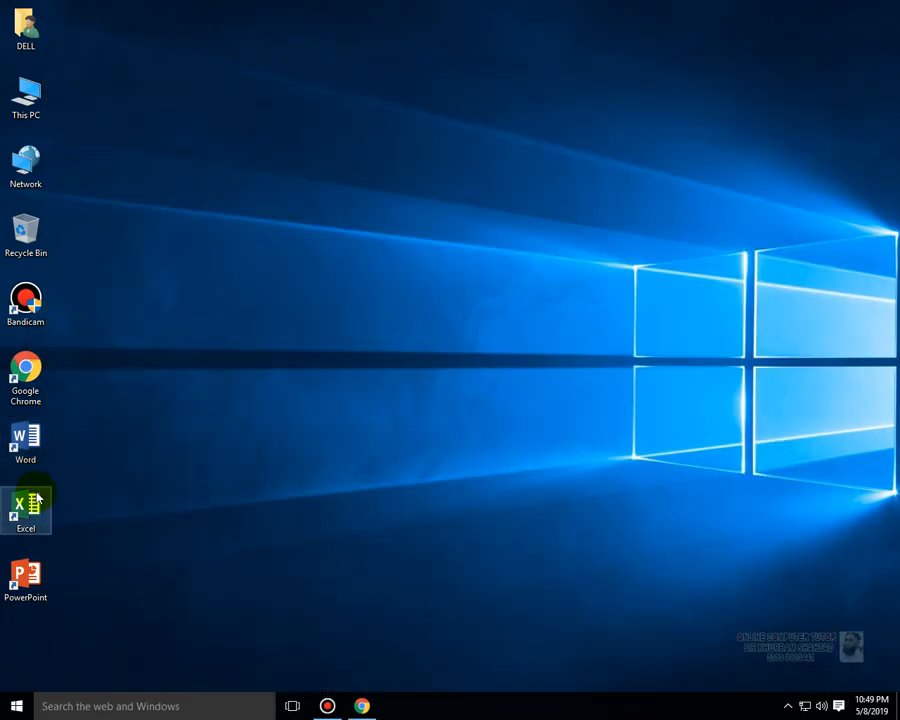
pyautogui.click(30, 500)
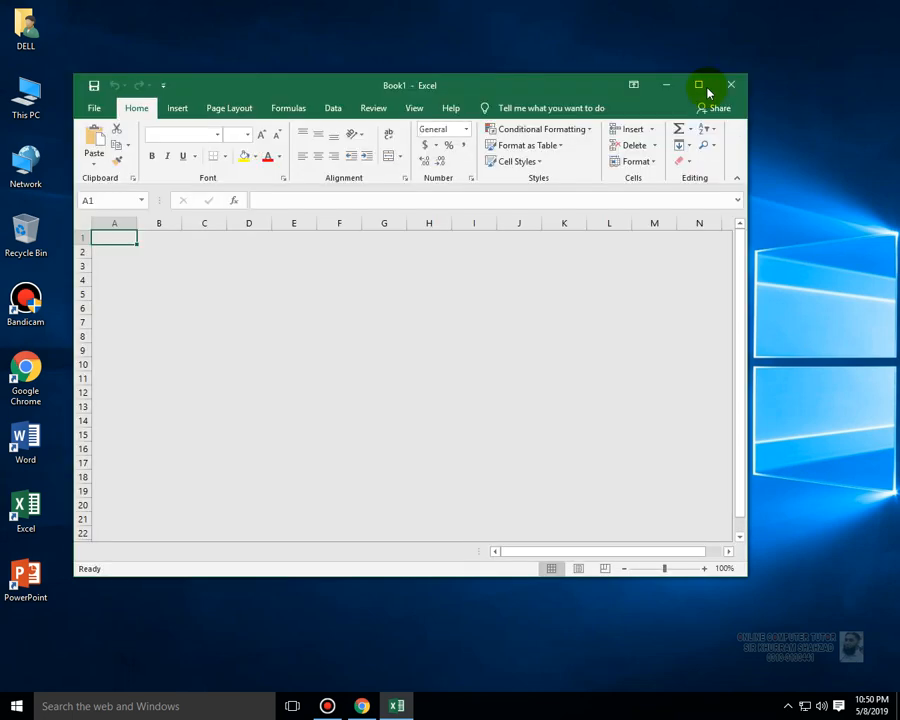
pyautogui.click(703, 89)
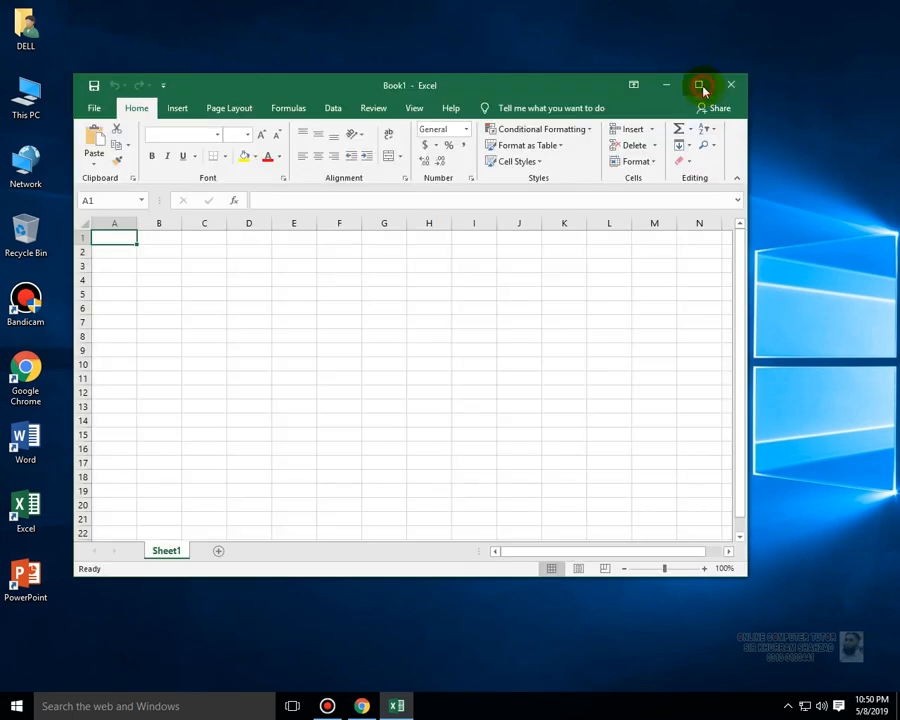
pyautogui.click(834, 683)
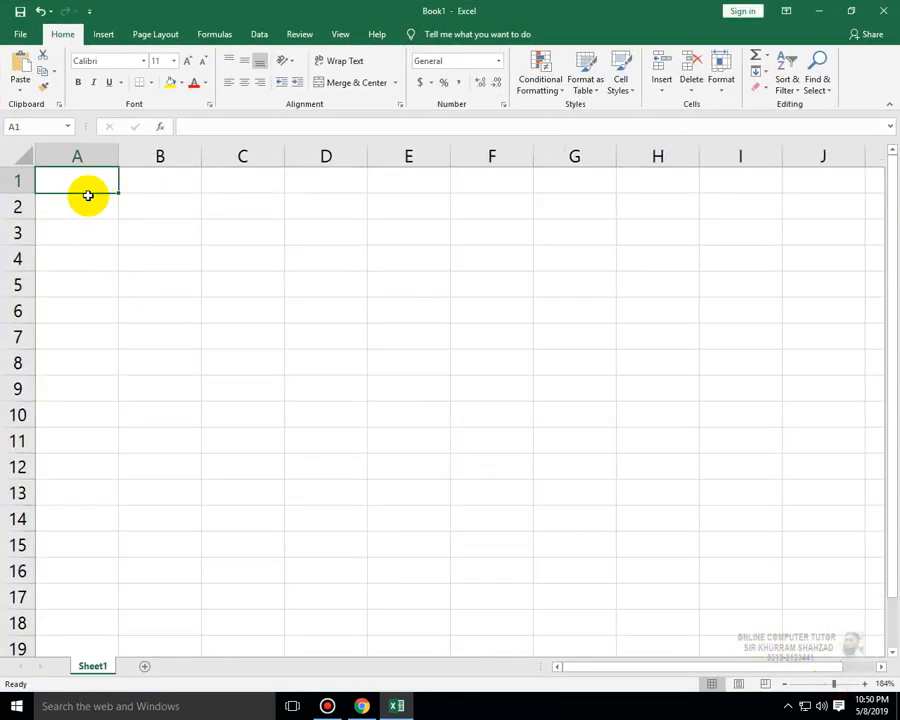
# - Enter the title ONLINE COMPUTER SALES in cell A3
pyautogui.press('Down')
pyautogui.press('Down')
pyautogui.press('Up')
pyautogui.press('Down')
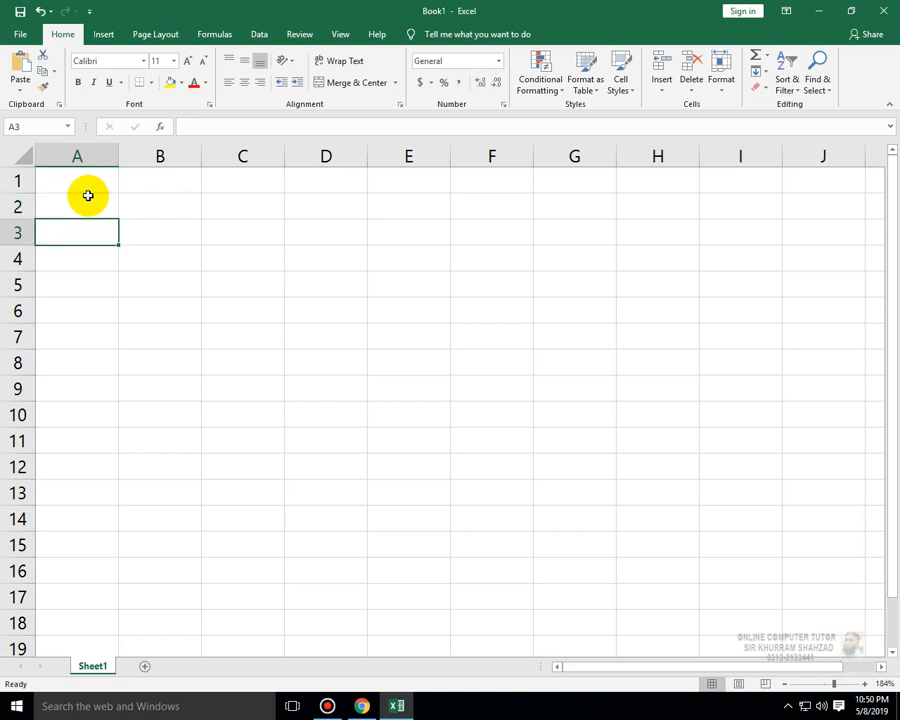
pyautogui.write('ONLI')
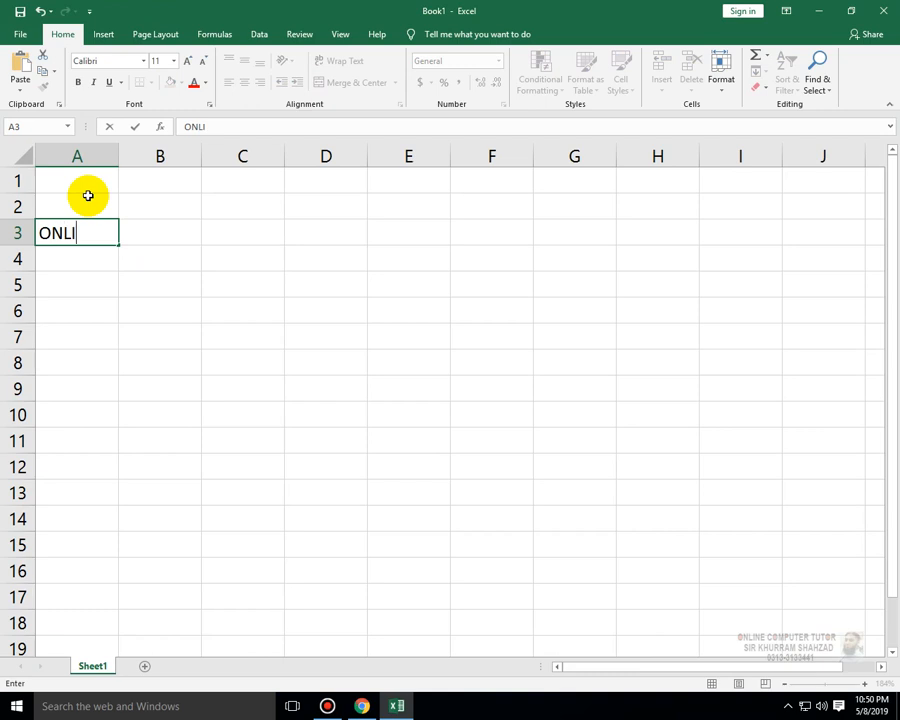
pyautogui.write('NE COMPUTER')
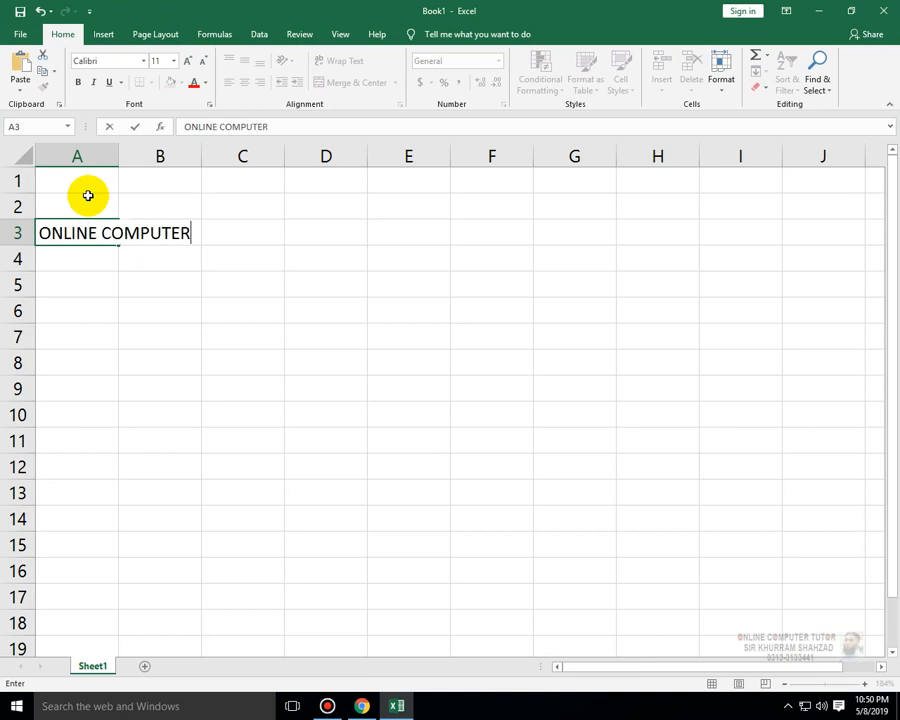
pyautogui.write(' SALES')
pyautogui.press('Return')
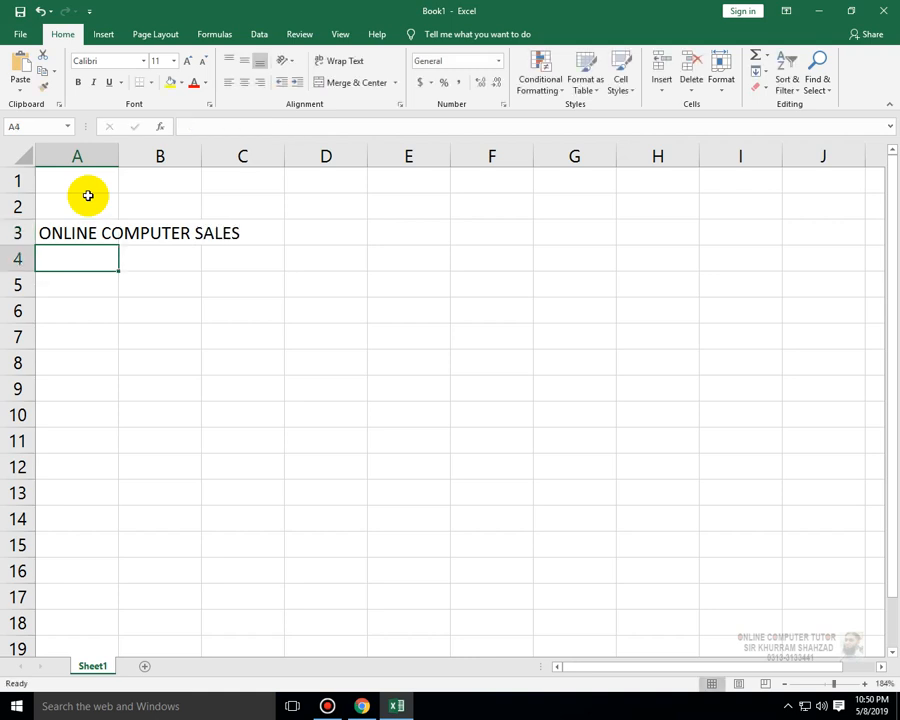
# - Enter the shop address lines North Karachi in A4 and Karachi in A5
pyautogui.write('North Karachi')
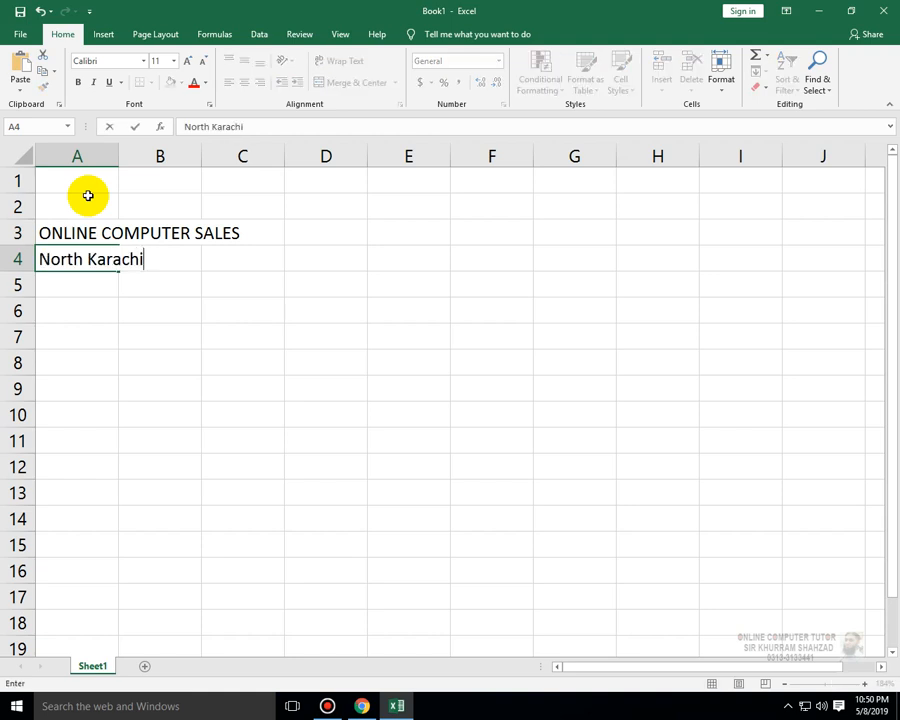
pyautogui.press('Return')
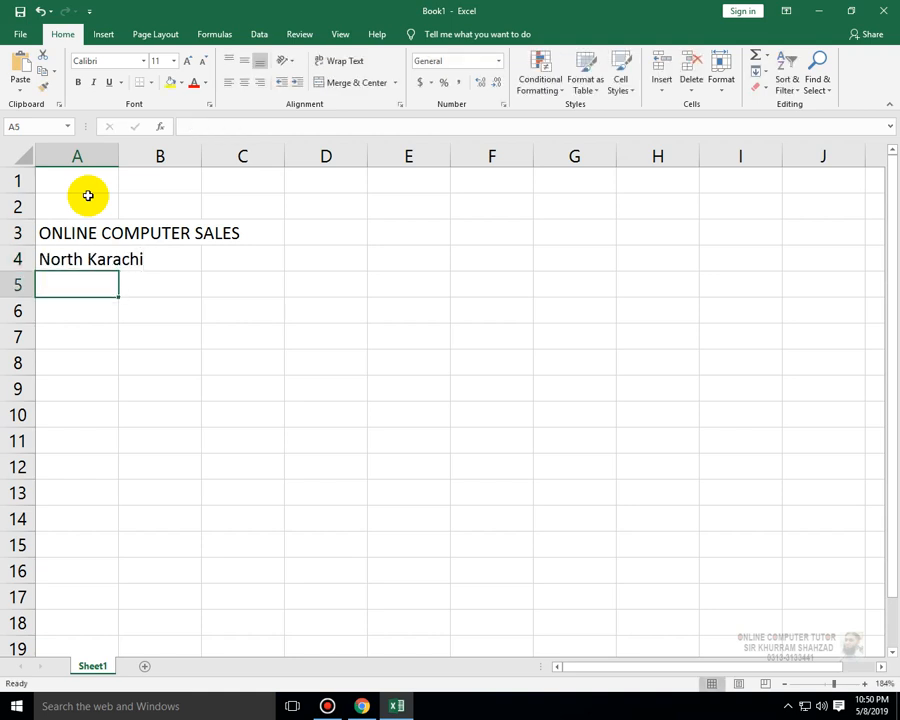
pyautogui.write('KArachi')
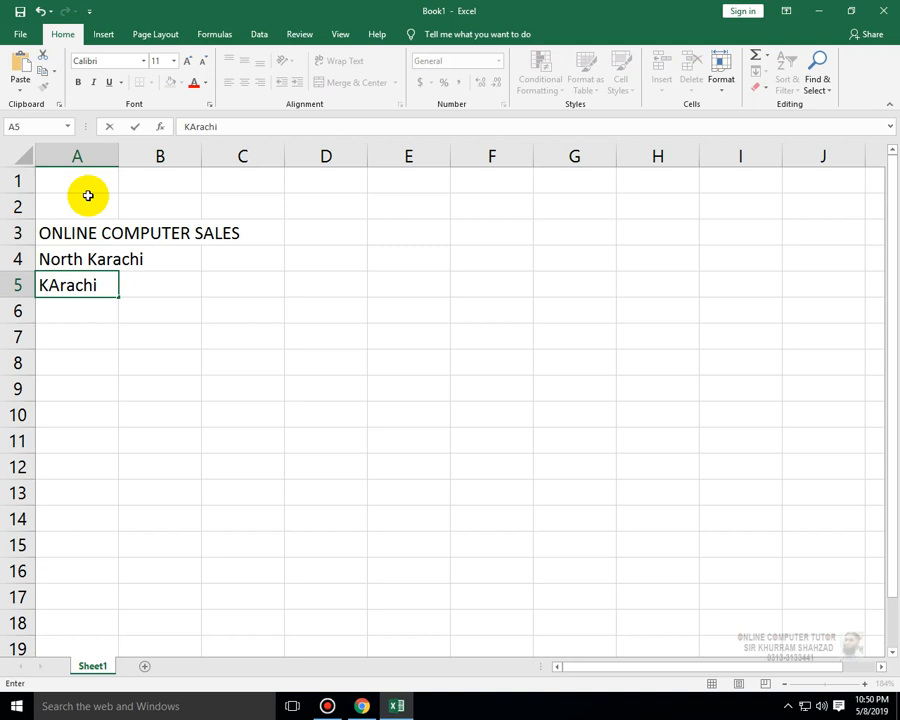
pyautogui.write('\\')
pyautogui.press('Return')
pyautogui.press('Up')
pyautogui.press('F2')
pyautogui.press('BackSpace')
pyautogui.press('Return')
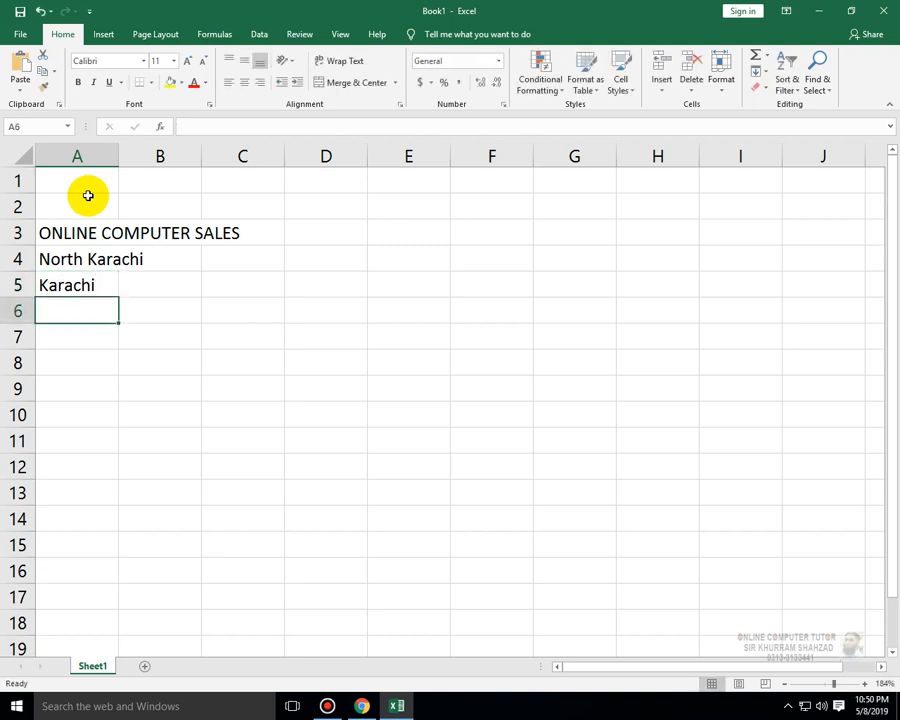
# - Enter the shop's cell phone number after the label Cell: in A6
pyautogui.write('Cell:')
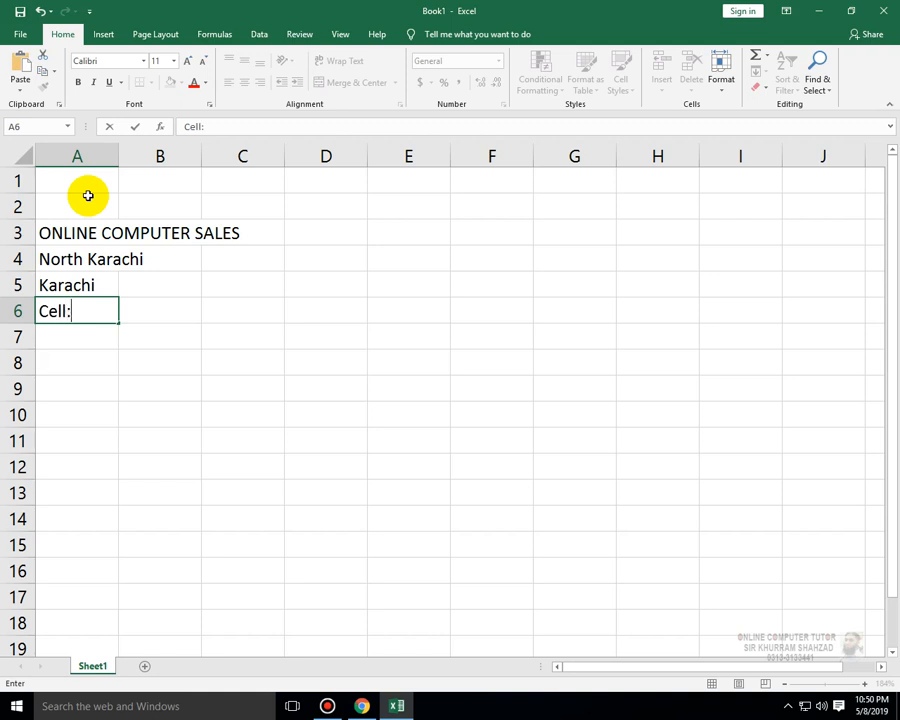
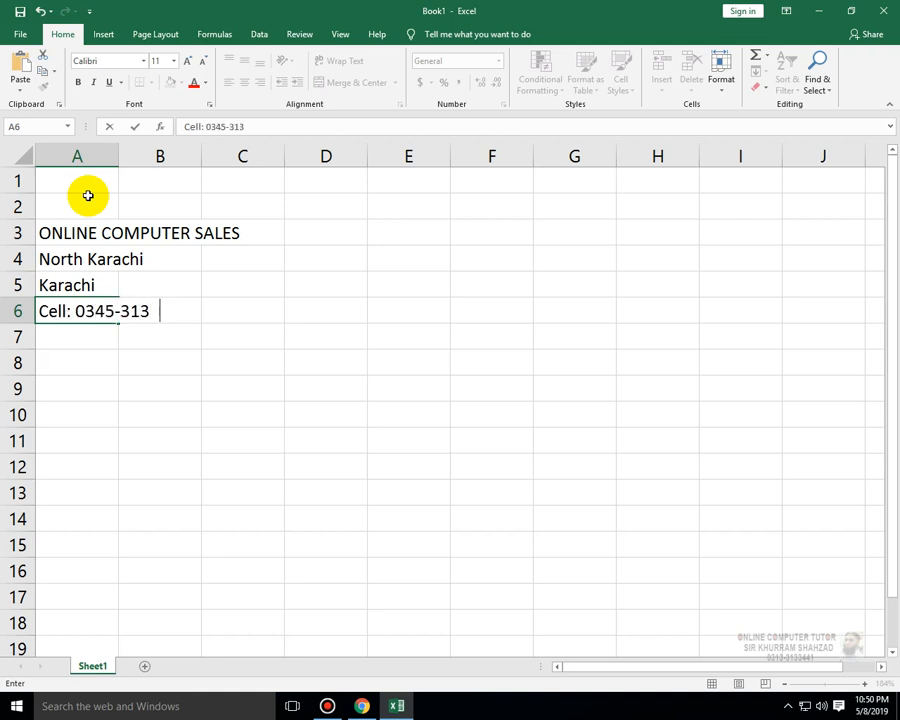
pyautogui.press('Return')
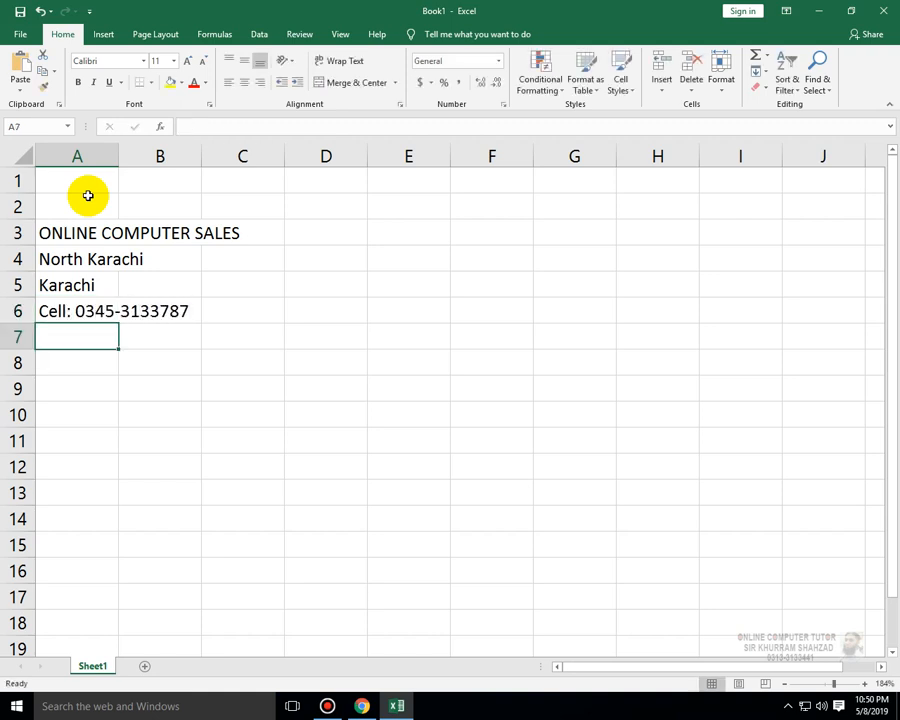
pyautogui.press('Right')
pyautogui.press('Right')
pyautogui.press('Right')
pyautogui.press('Right')
pyautogui.press('Up')
pyautogui.press('Up')
pyautogui.press('Up')
pyautogui.press('Up')
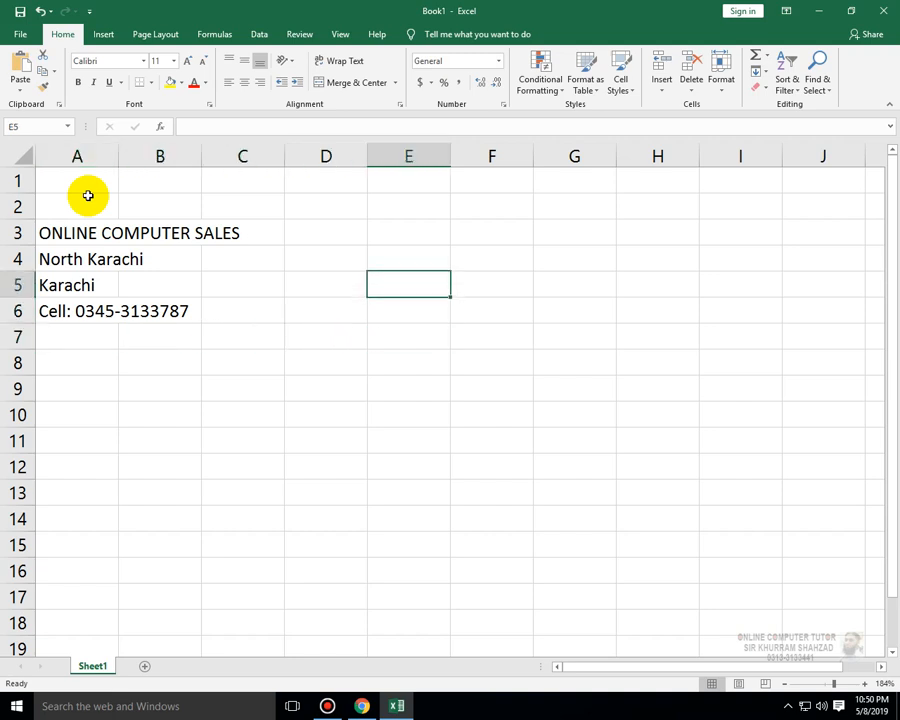
pyautogui.press('Down')
pyautogui.press('Down')
pyautogui.press('Down')
pyautogui.press('Down')
pyautogui.press('Left')
pyautogui.press('Left')
pyautogui.press('Left')
pyautogui.press('Left')
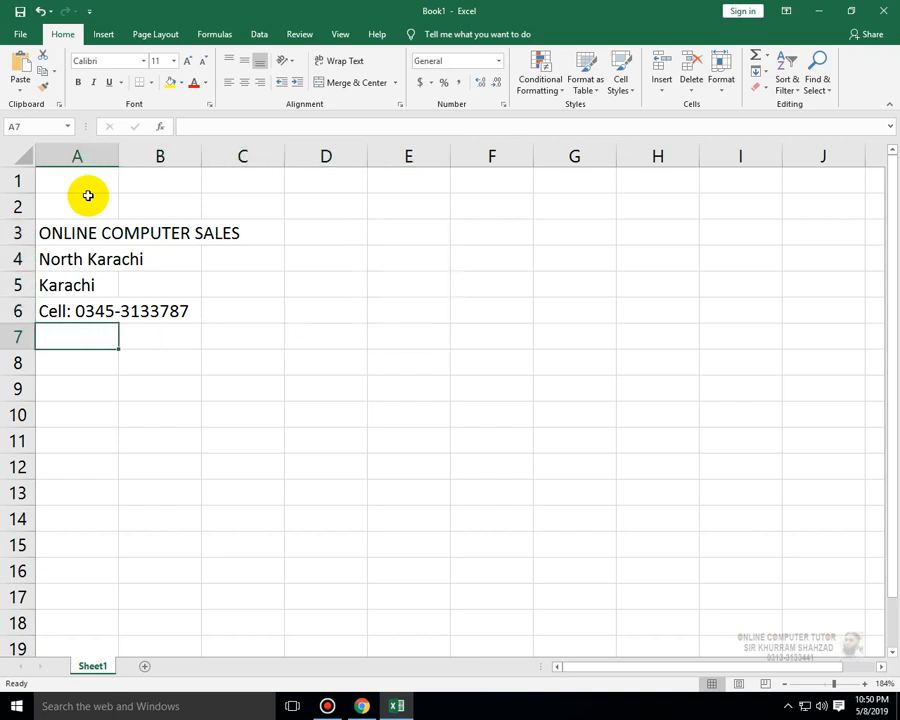
# - Enter the heading Bill To in A8
pyautogui.press('Down')
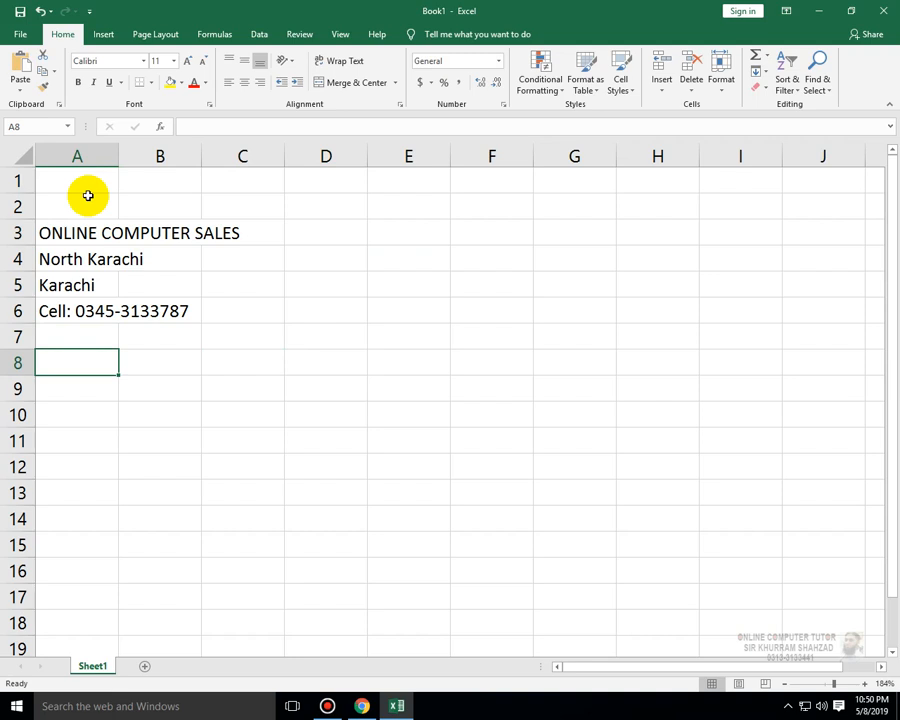
pyautogui.write('bill')
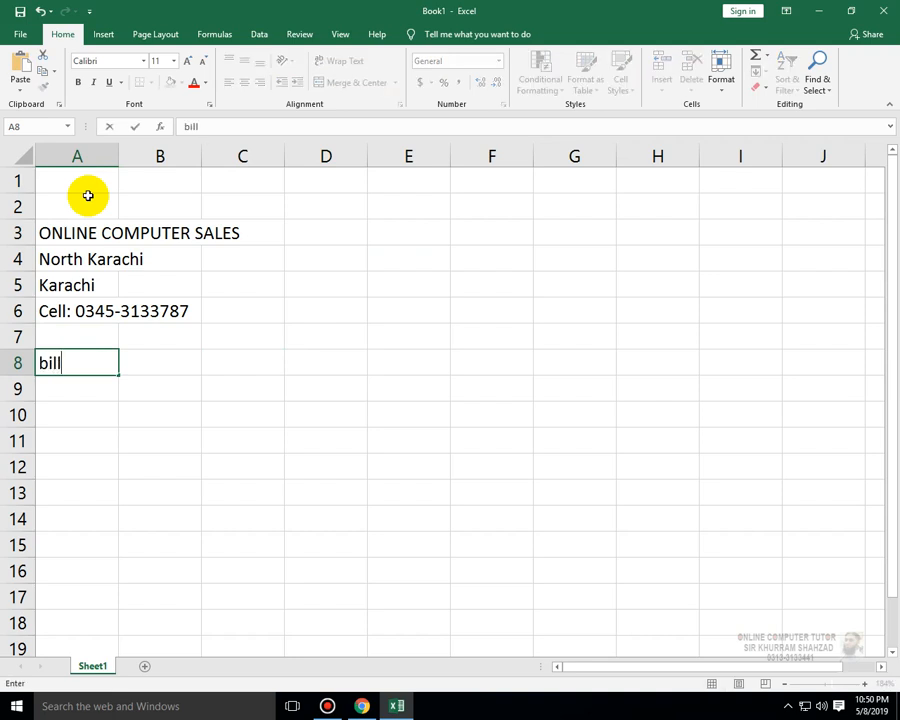
pyautogui.press('BackSpace')
pyautogui.press('BackSpace')
pyautogui.press('BackSpace')
pyautogui.press('BackSpace')
pyautogui.press('BackSpace')
pyautogui.press('BackSpace')
pyautogui.press('BackSpace')
pyautogui.press('BackSpace')
pyautogui.press('BackSpace')
pyautogui.press('Return')
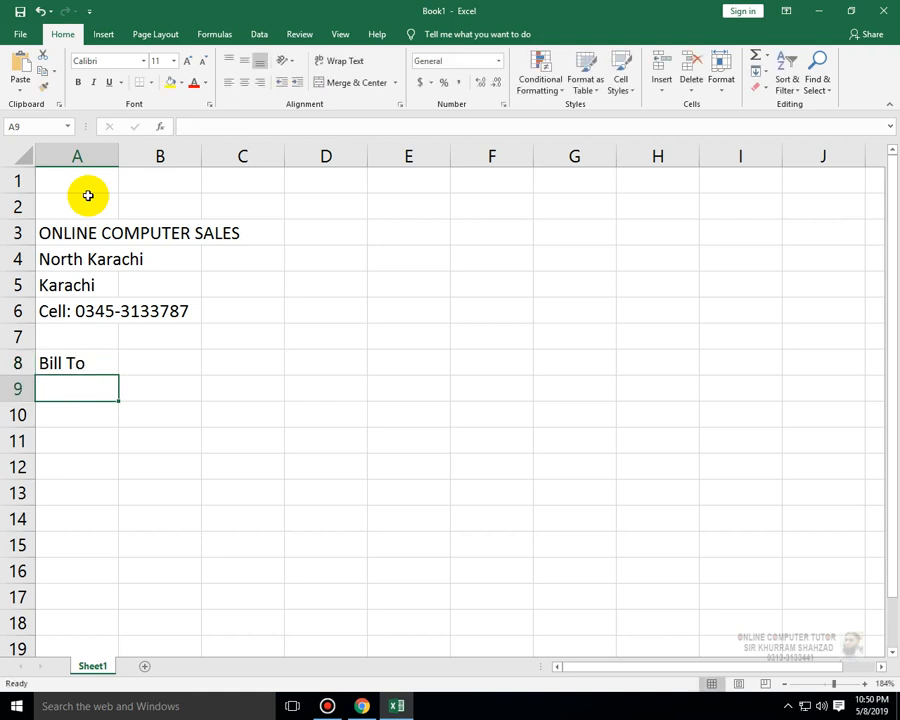
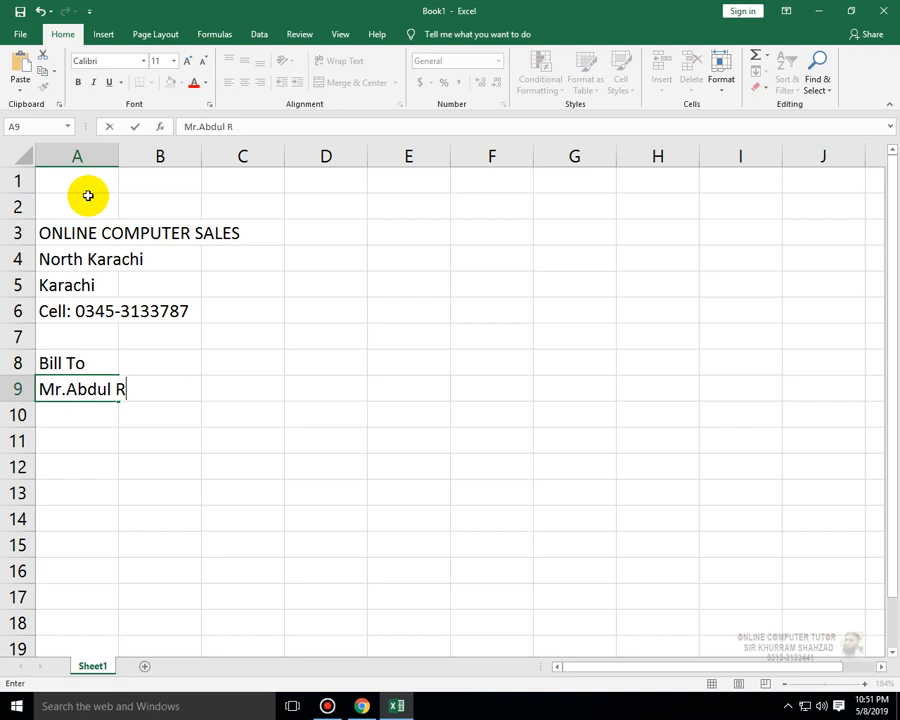
# - Enter the customer's name in A9
pyautogui.press('Return')
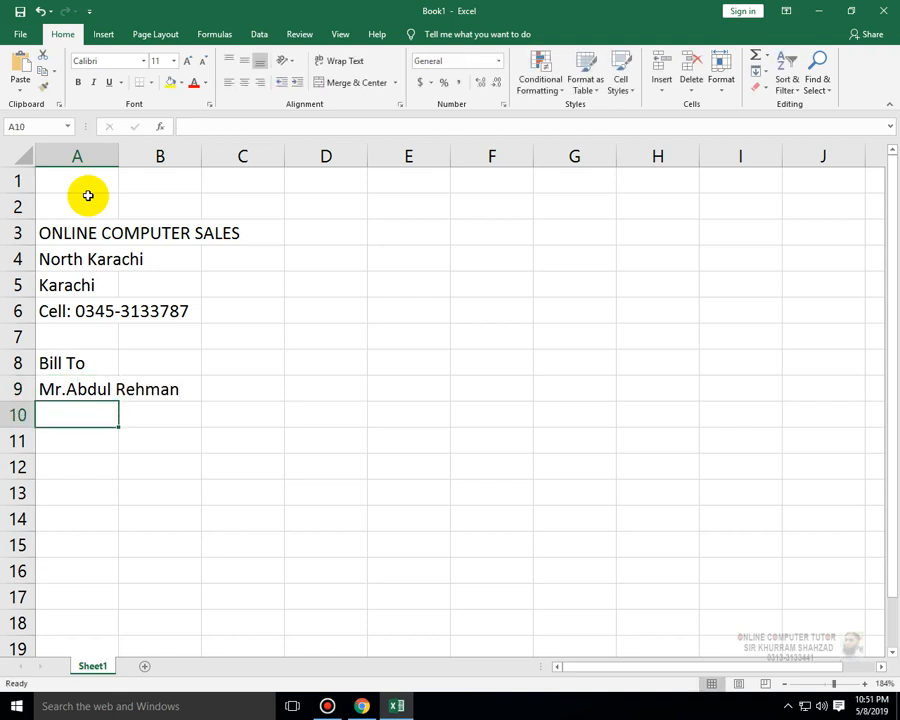
# - Enter the customer's address lines in A10 and A11
pyautogui.write('Gulsh')
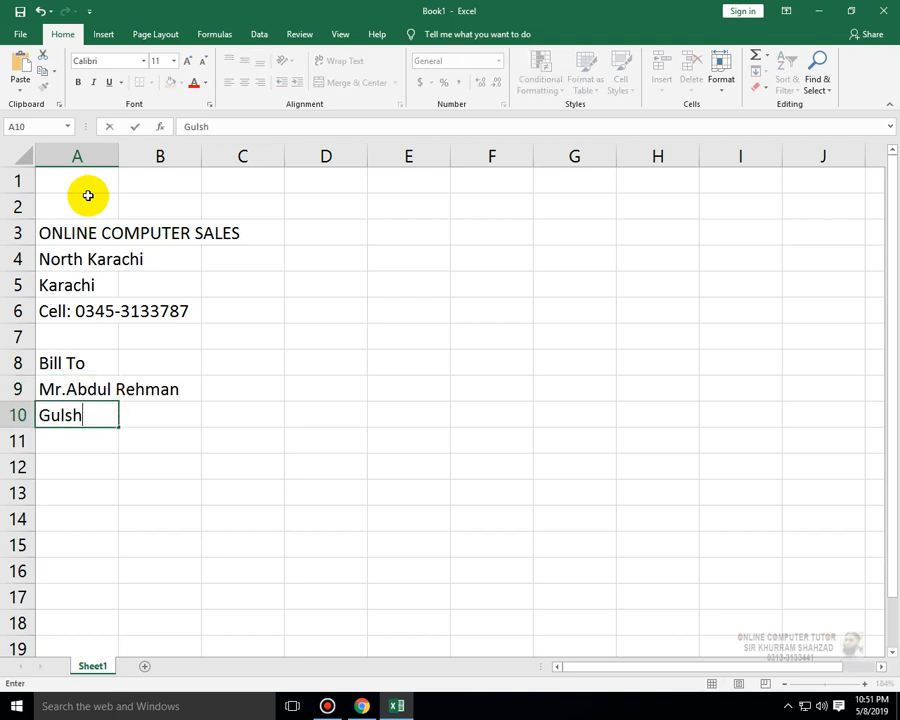
pyautogui.write('an-e-Iq')
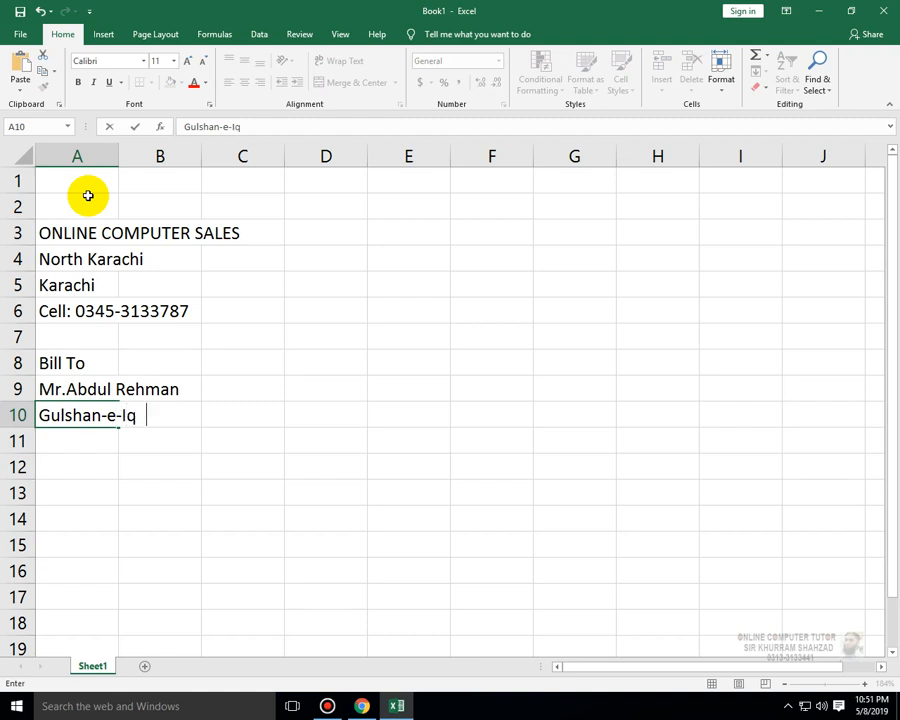
pyautogui.write('bal')
pyautogui.press('Return')
pyautogui.write('Kar')
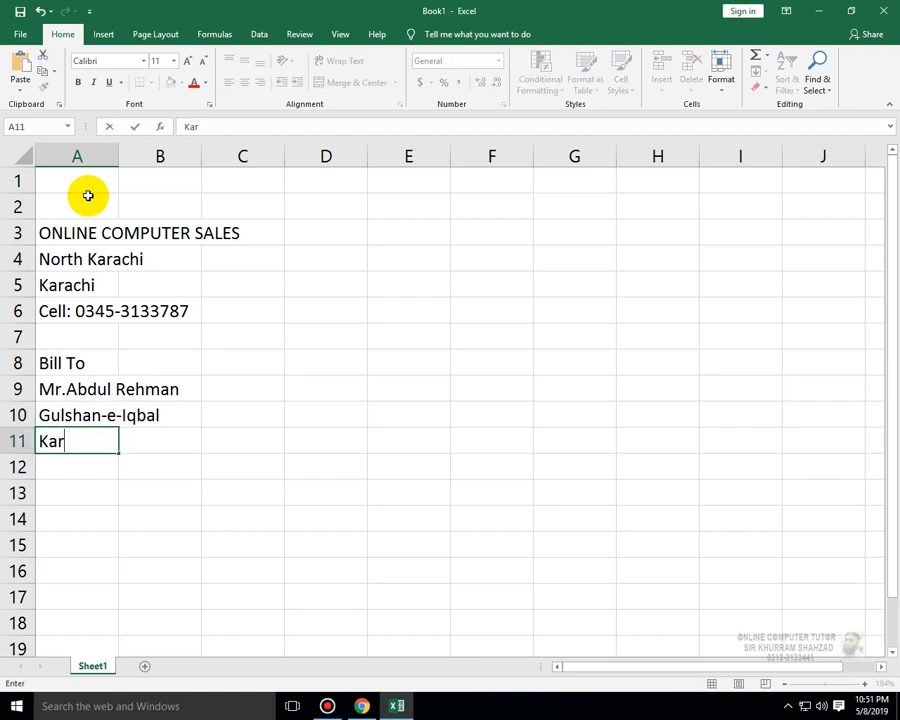
pyautogui.write('achi')
pyautogui.press('Return')
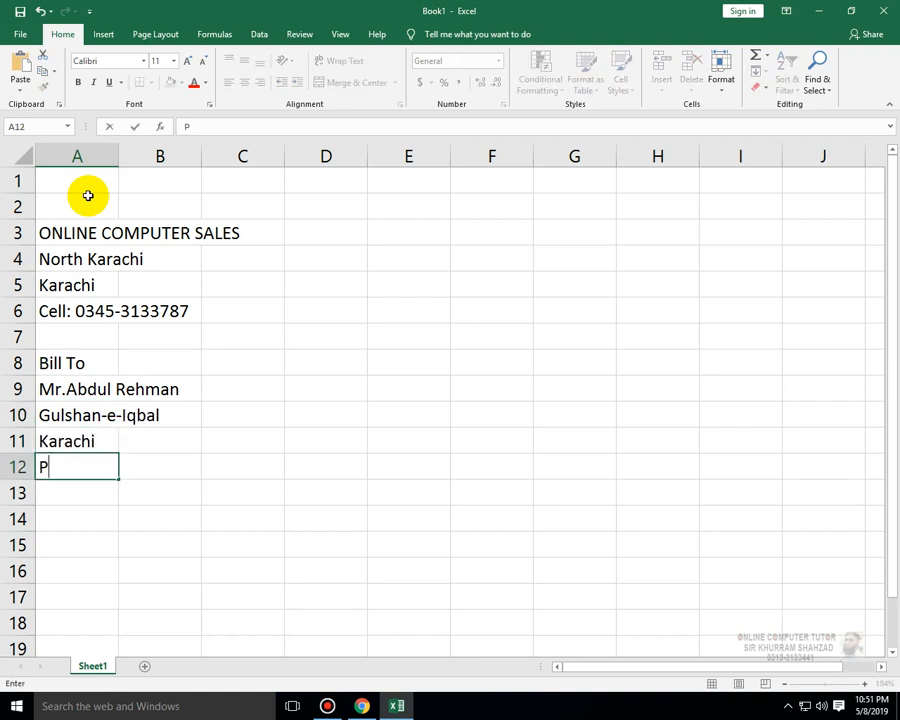
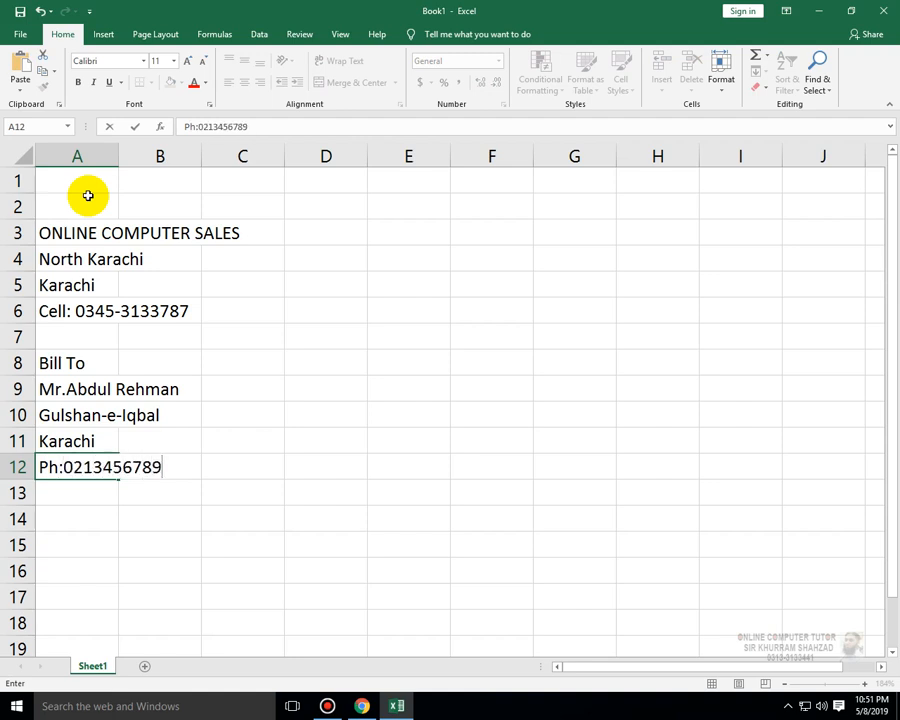
# - Enter the customer's phone number after the label Ph: in A12
pyautogui.press('Return')
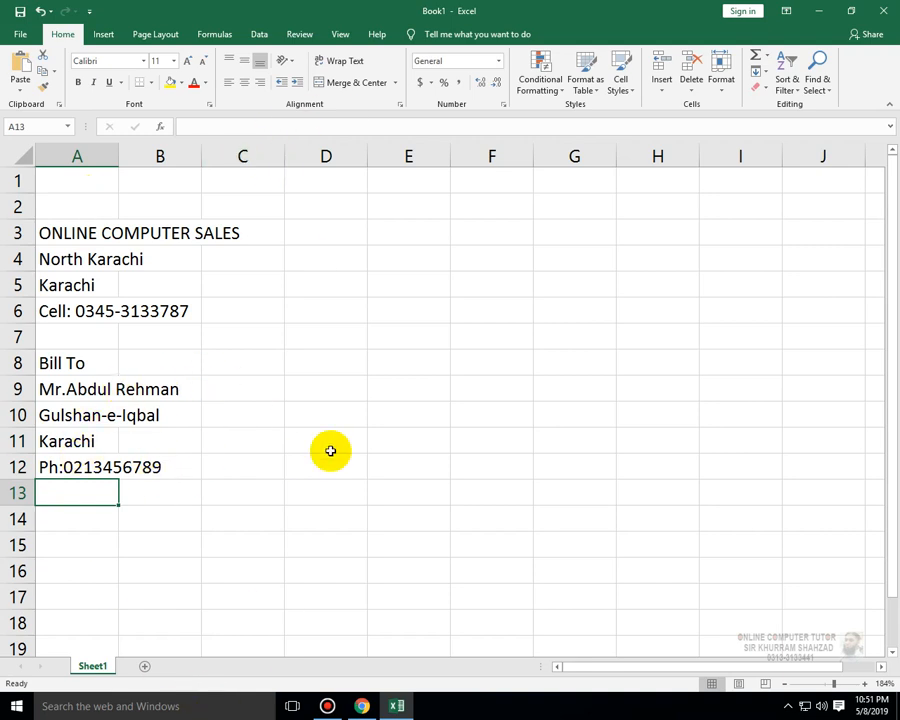
pyautogui.press('Return')
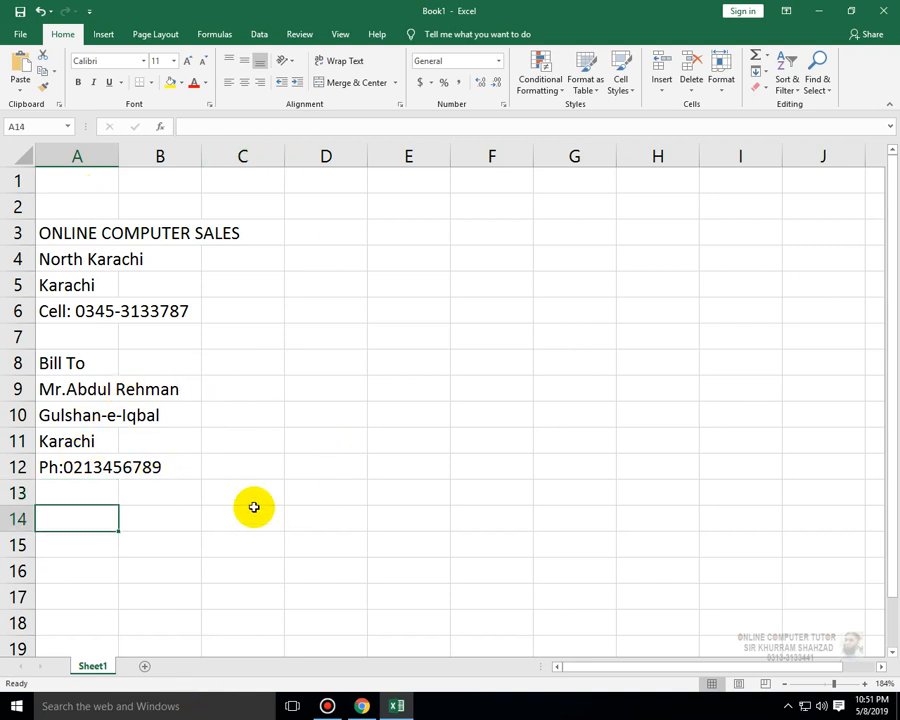
# - Enter the table headers S# in A14 and ITEM DESCRIPTION in B14
pyautogui.write('S')
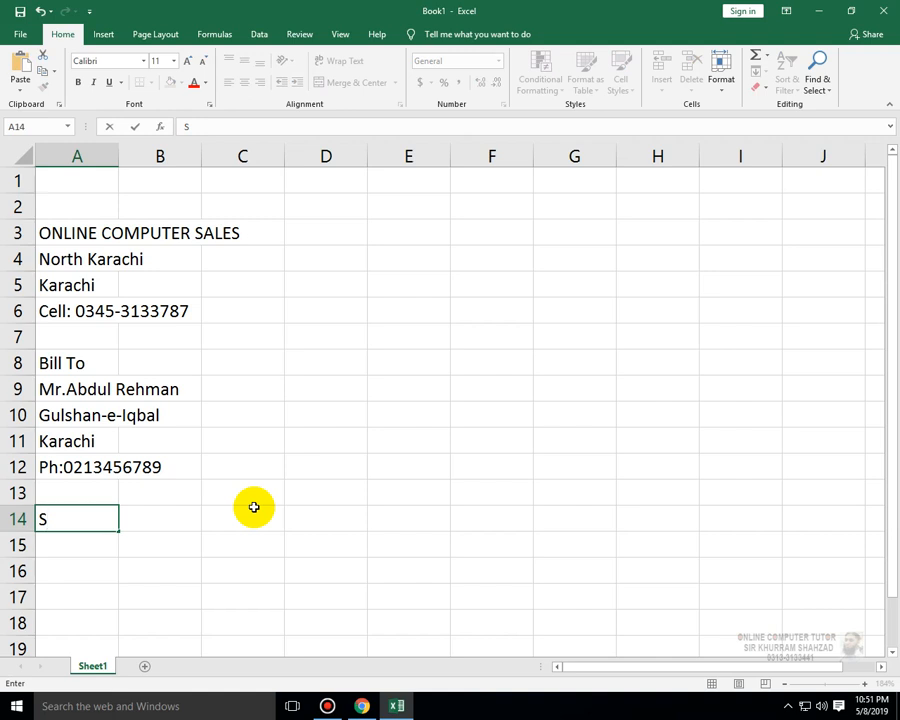
pyautogui.write('#')
pyautogui.press('Tab')
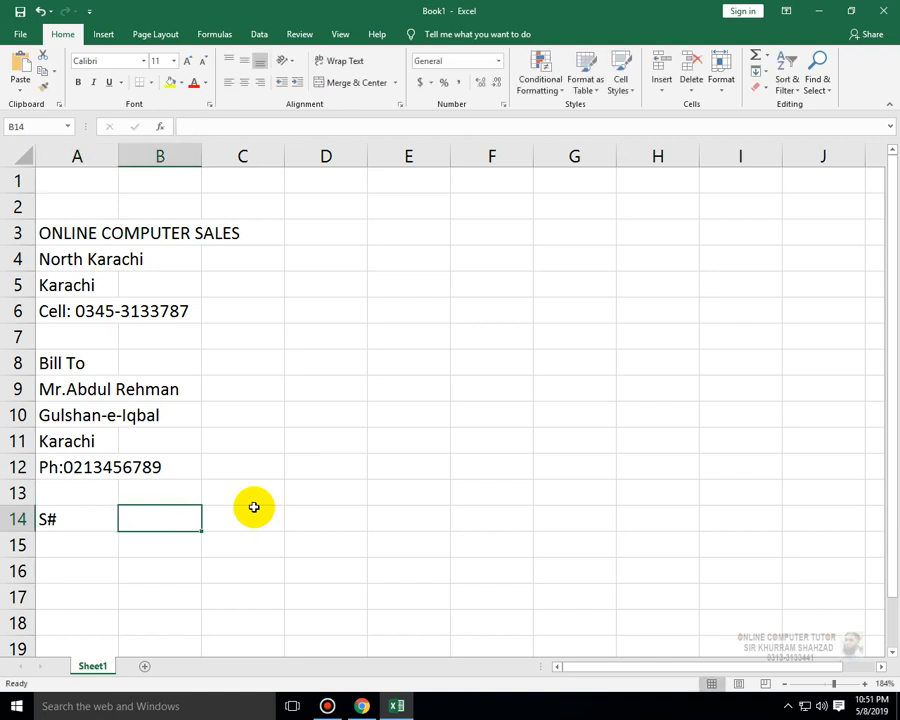
pyautogui.write('ITEM')
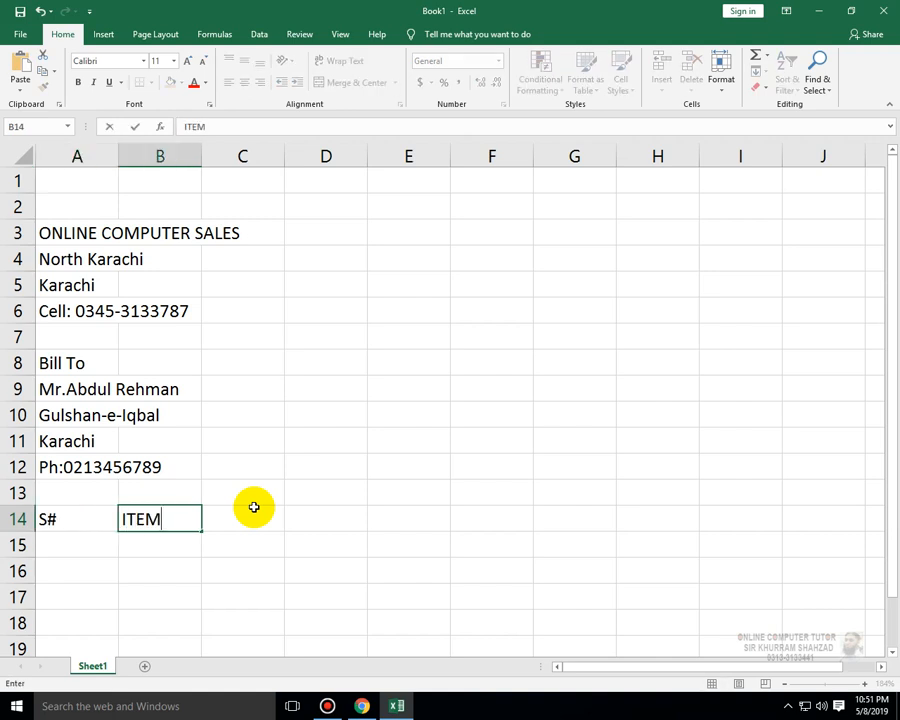
pyautogui.write(' DESCRI')
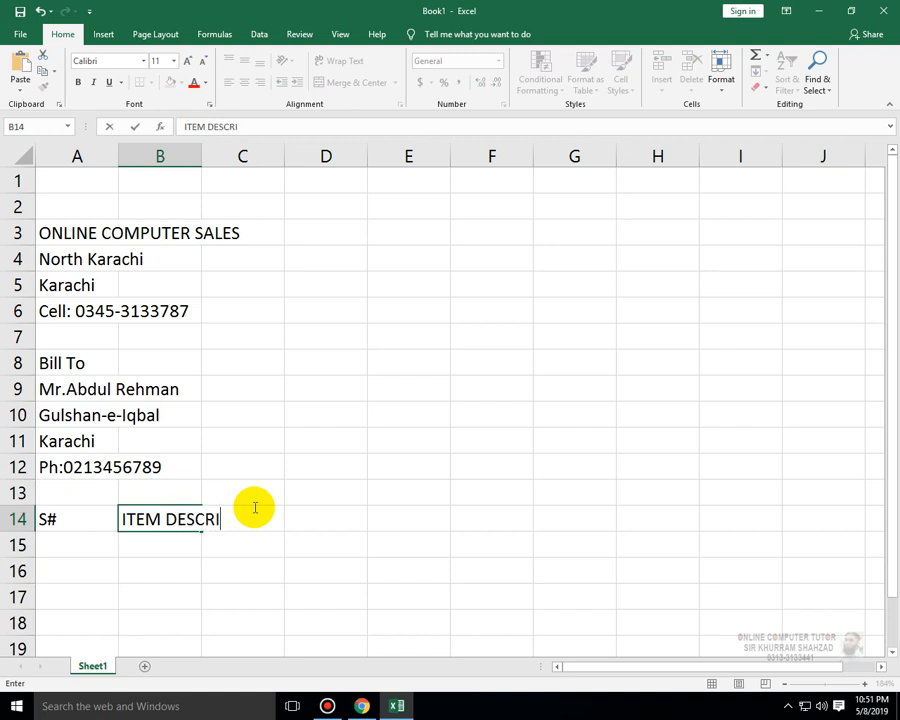
pyautogui.write('PTION')
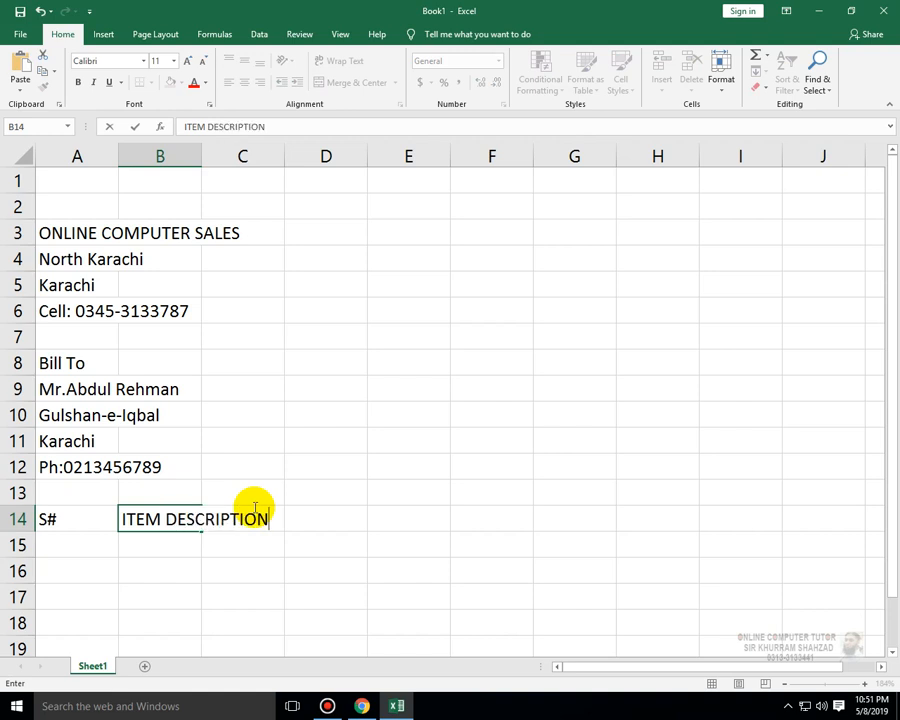
# - Enter the headers QTY, UNIT PRICE and AMOUNT in C14 through E14
pyautogui.press('Tab')
pyautogui.write('QTY')
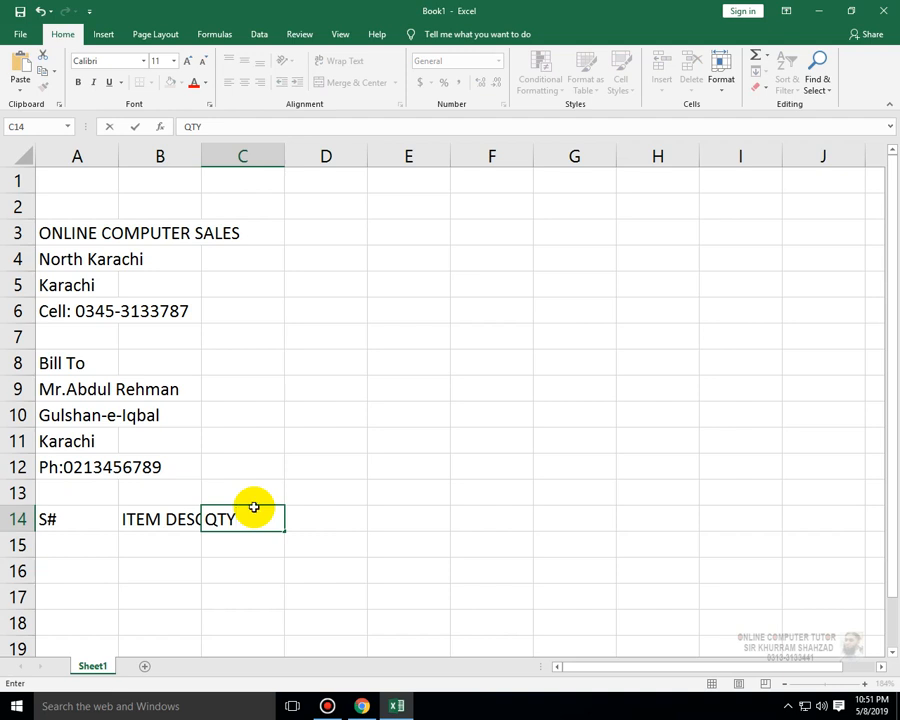
pyautogui.press('Tab')
pyautogui.write('UNIT PRI')
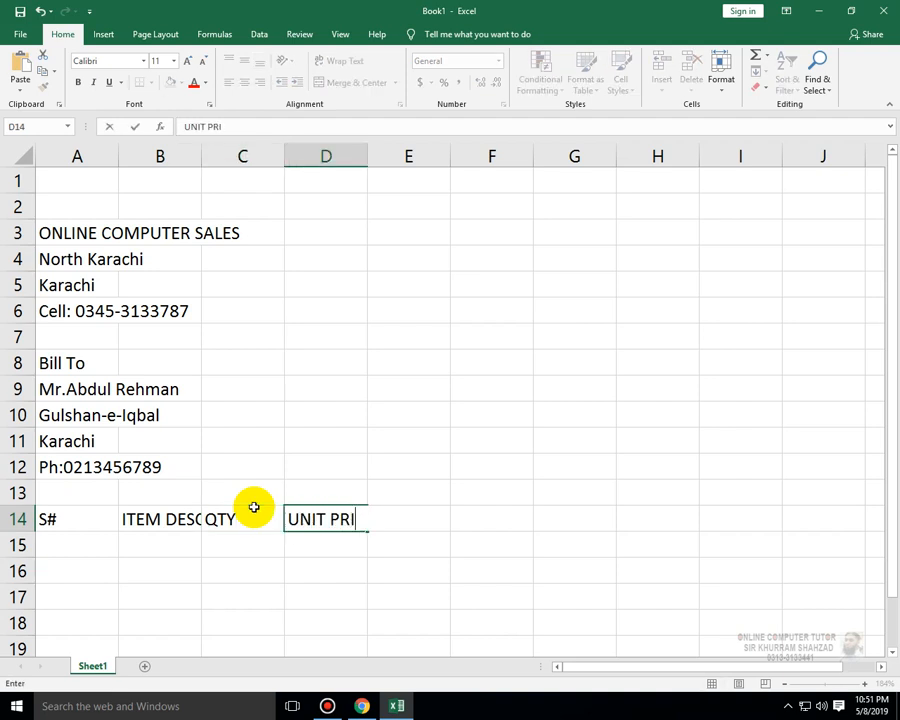
pyautogui.press('Tab')
pyautogui.write('MA')
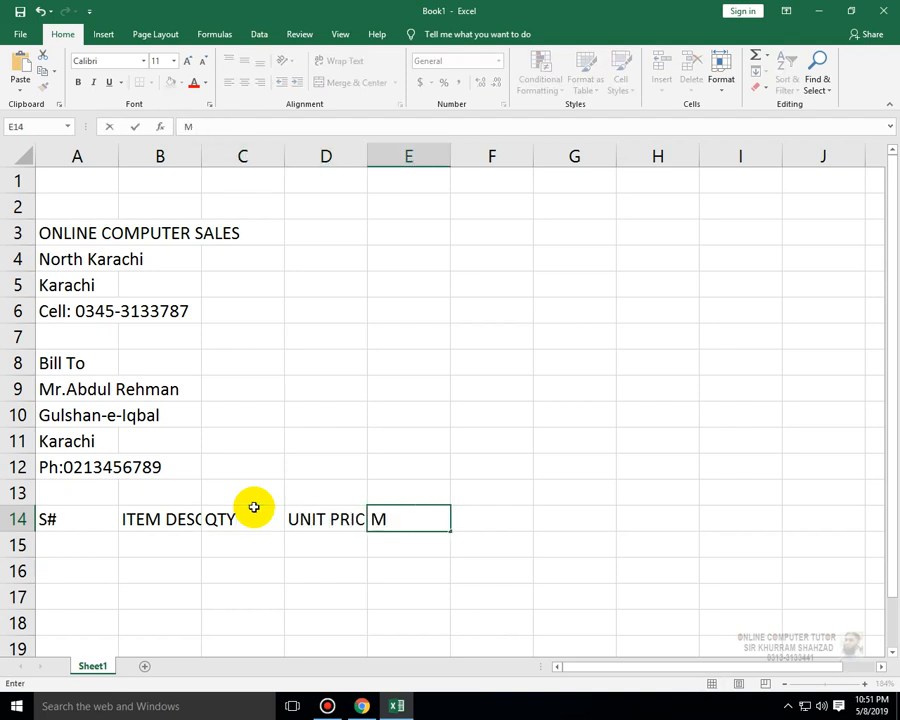
pyautogui.press('BackSpace')
pyautogui.write('AMOUNT')
pyautogui.click(278, 550)
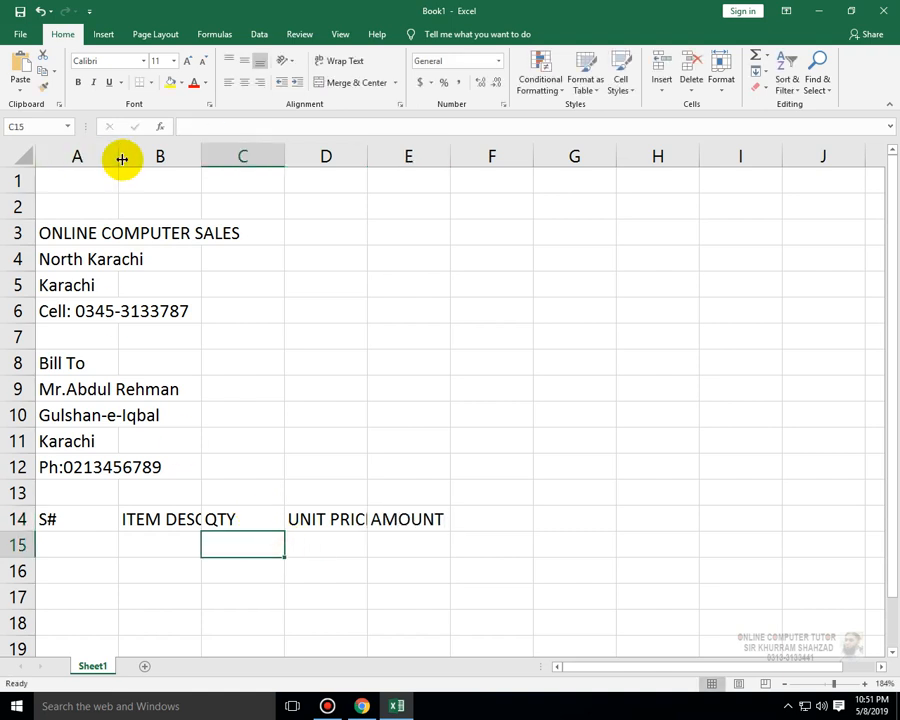
# - Adjust column widths: narrow column A, widen B for descriptions, narrow C and autofit D
pyautogui.moveTo(119, 156); pyautogui.dragTo(66, 155)
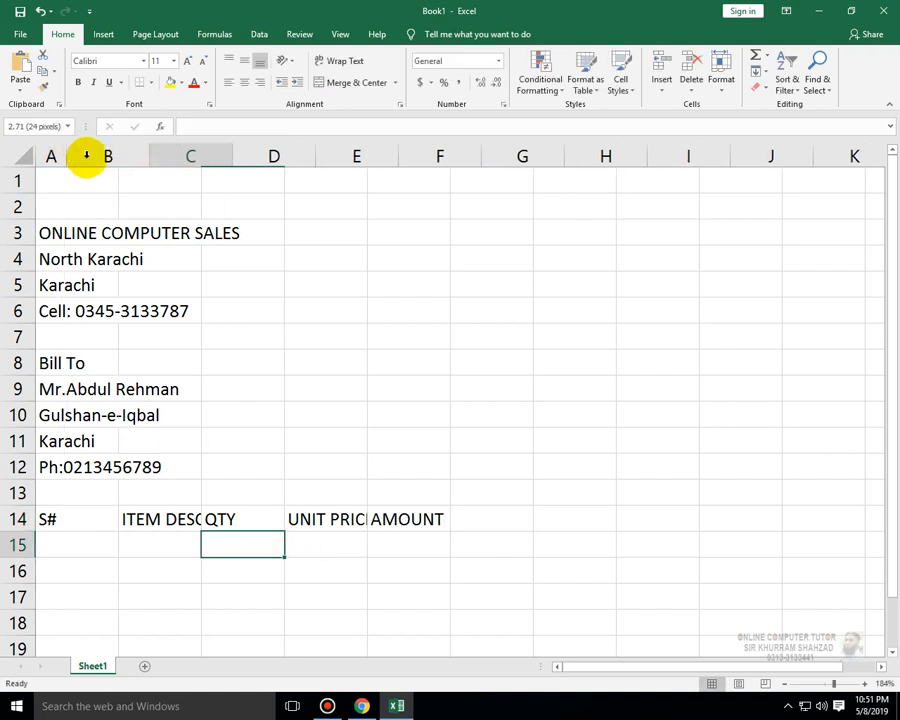
pyautogui.moveTo(158, 158); pyautogui.dragTo(268, 154)
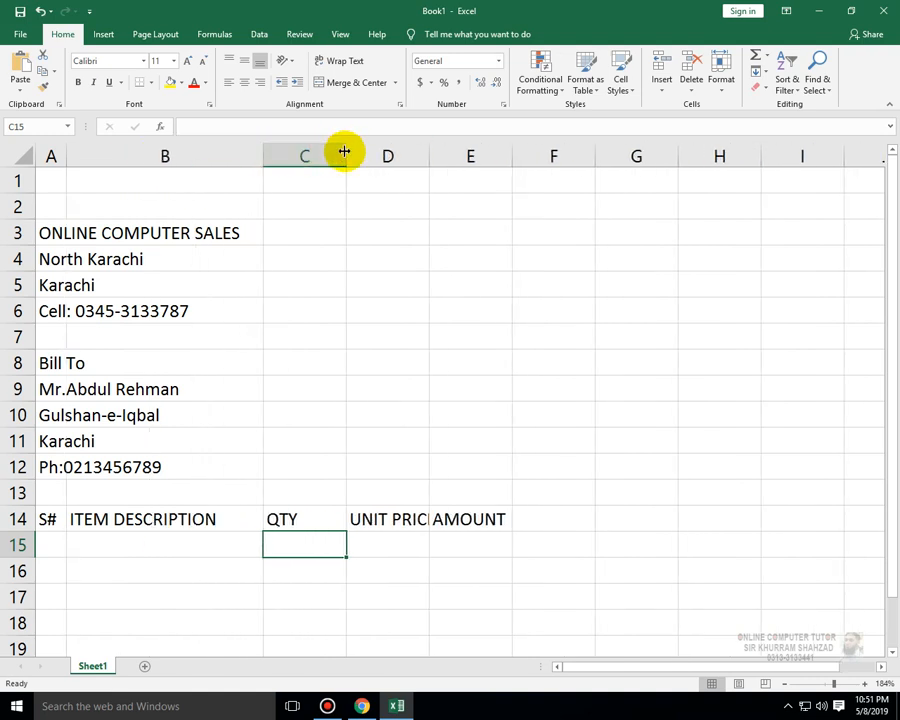
pyautogui.moveTo(344, 151); pyautogui.dragTo(332, 155)
pyautogui.doubleClick(414, 155)
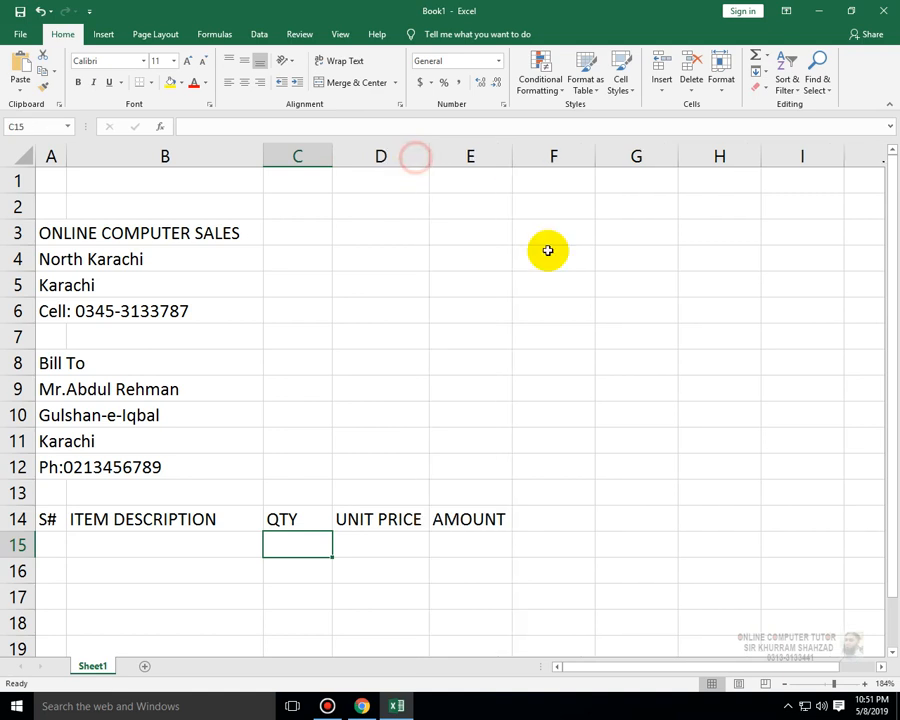
# - Center-align the header row A14:E14
pyautogui.moveTo(497, 522); pyautogui.dragTo(14, 516)
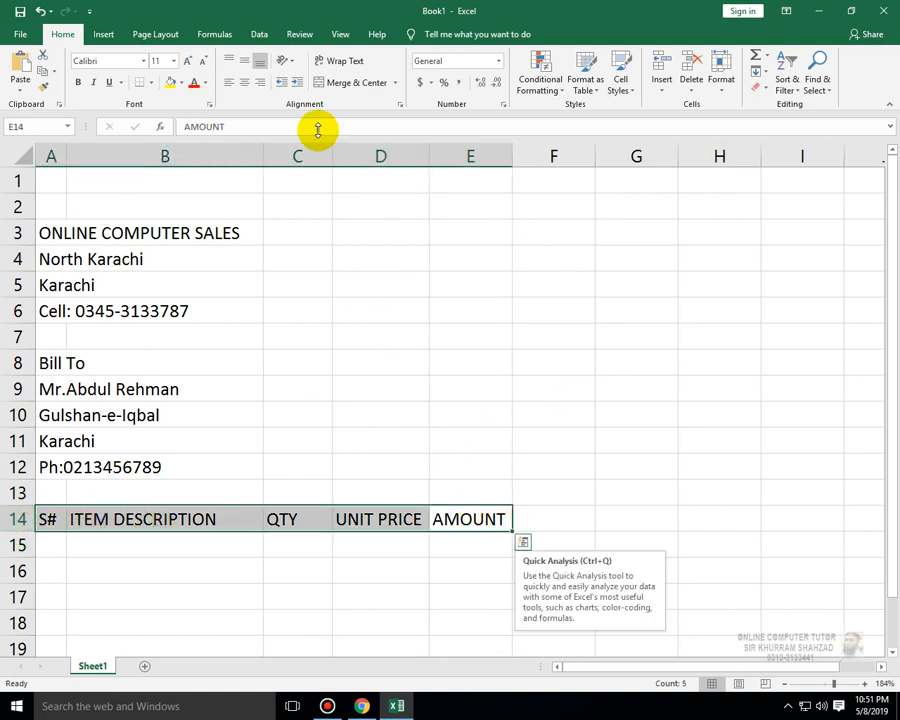
pyautogui.click(244, 82)
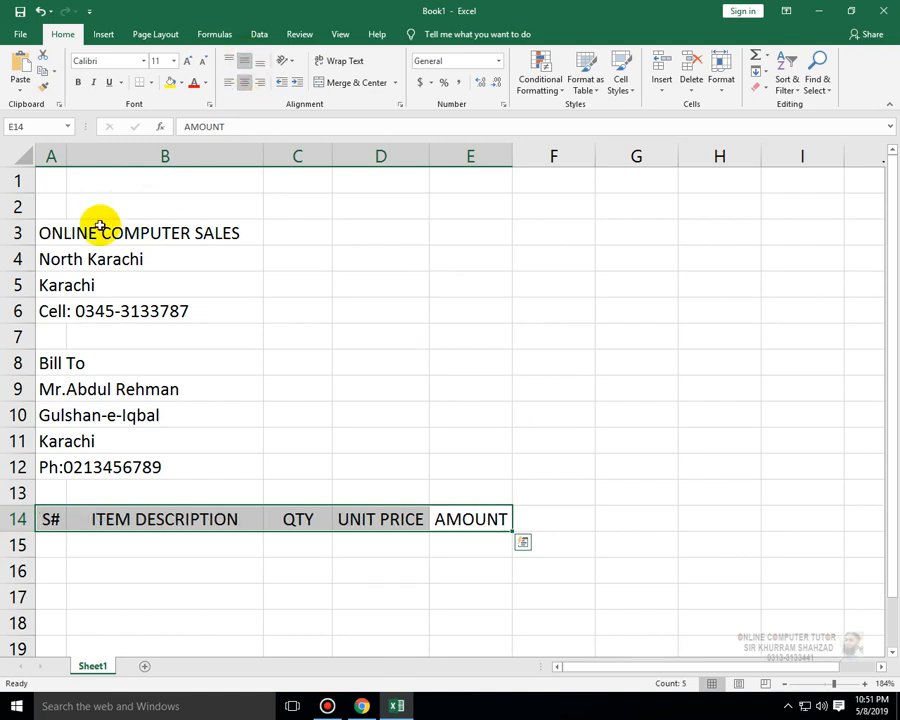
pyautogui.moveTo(100, 228); pyautogui.dragTo(28, 465)
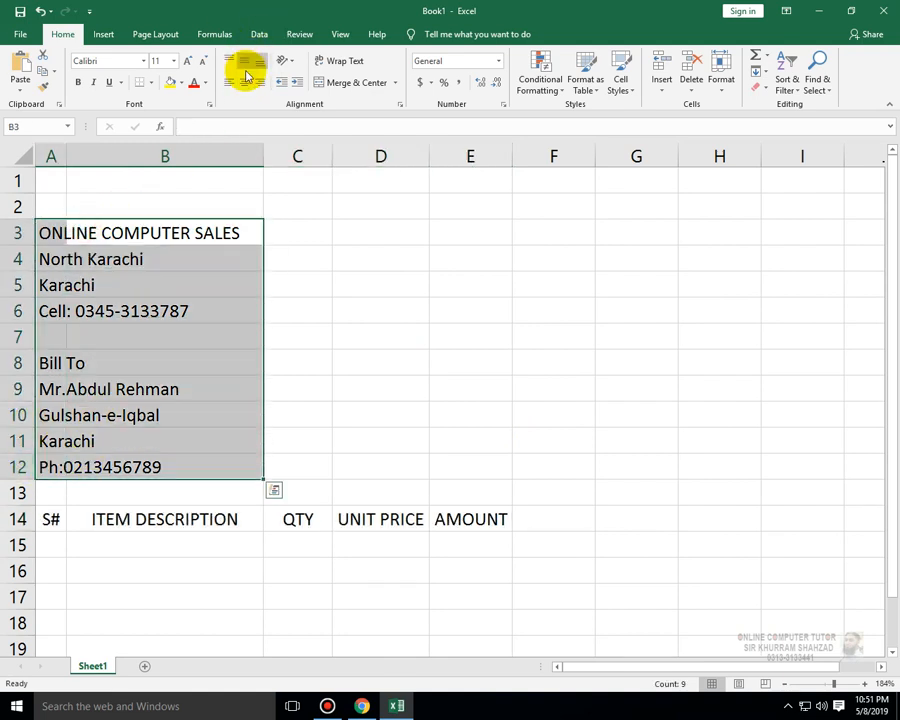
pyautogui.click(458, 312)
pyautogui.click(412, 251)
pyautogui.click(405, 232)
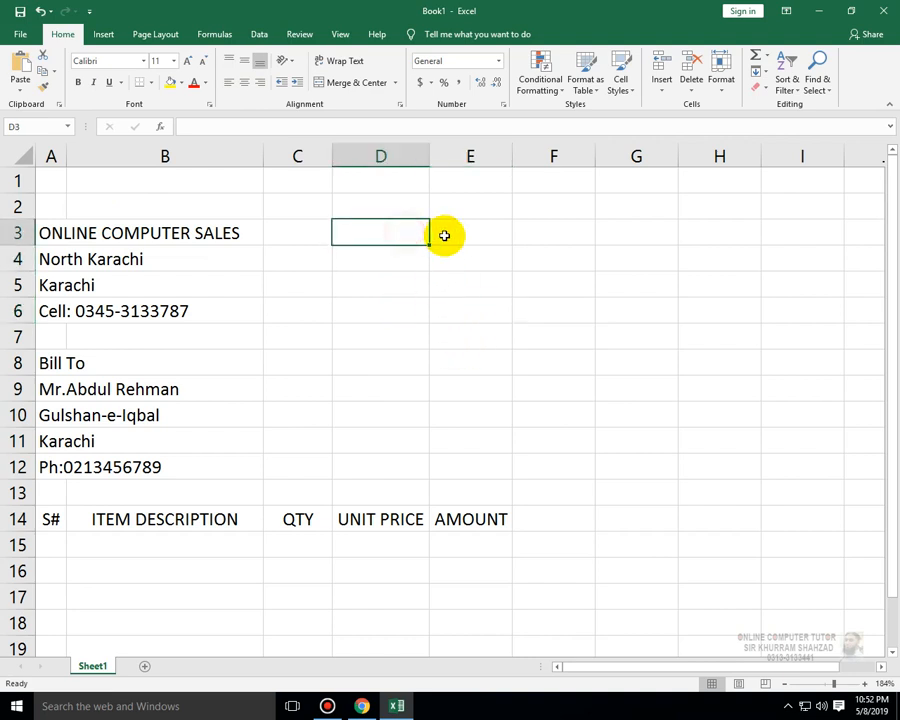
# - Insert two blank rows at the top of the sheet above the shop details
pyautogui.moveTo(24, 180); pyautogui.dragTo(24, 202)
pyautogui.rightClick(22, 203)
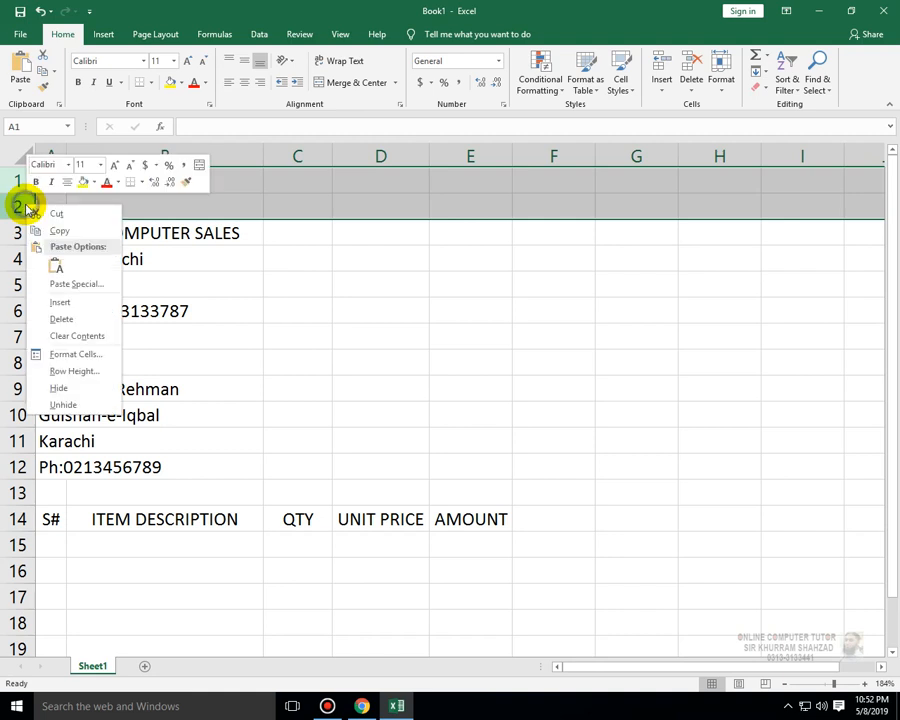
pyautogui.click(58, 301)
pyautogui.click(563, 386)
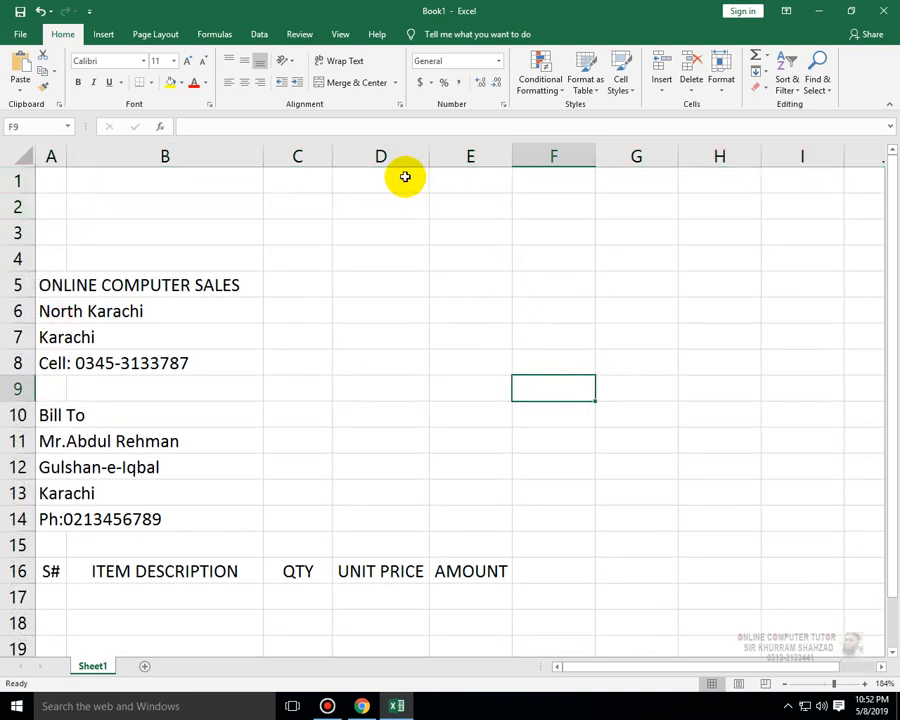
# - Merge and center D1:E2 and enter the title INVOICE in it
pyautogui.moveTo(390, 177); pyautogui.dragTo(460, 211)
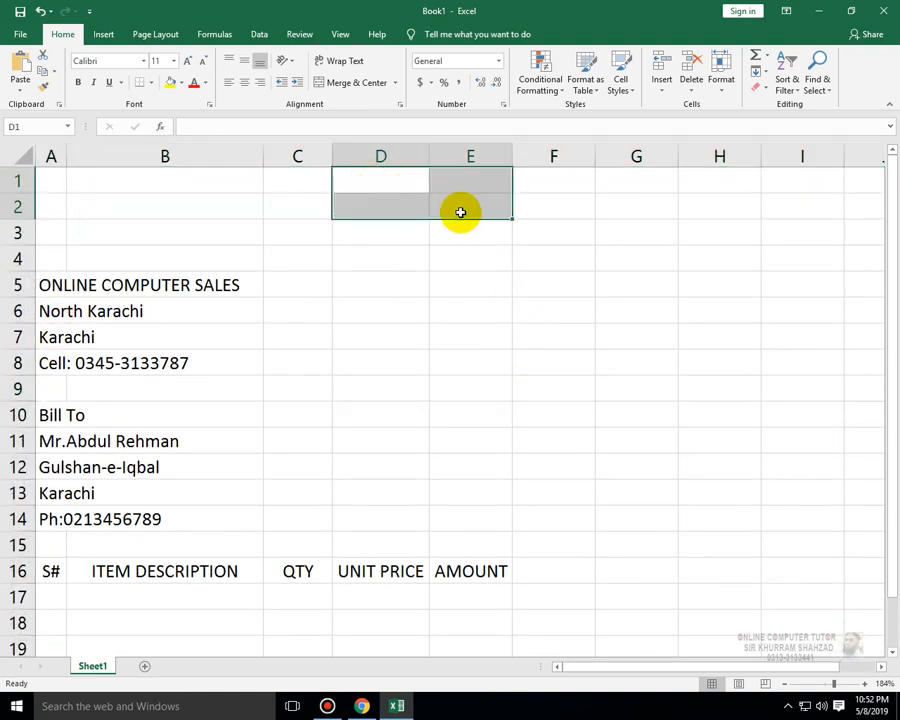
pyautogui.click(350, 88)
pyautogui.write('IN')
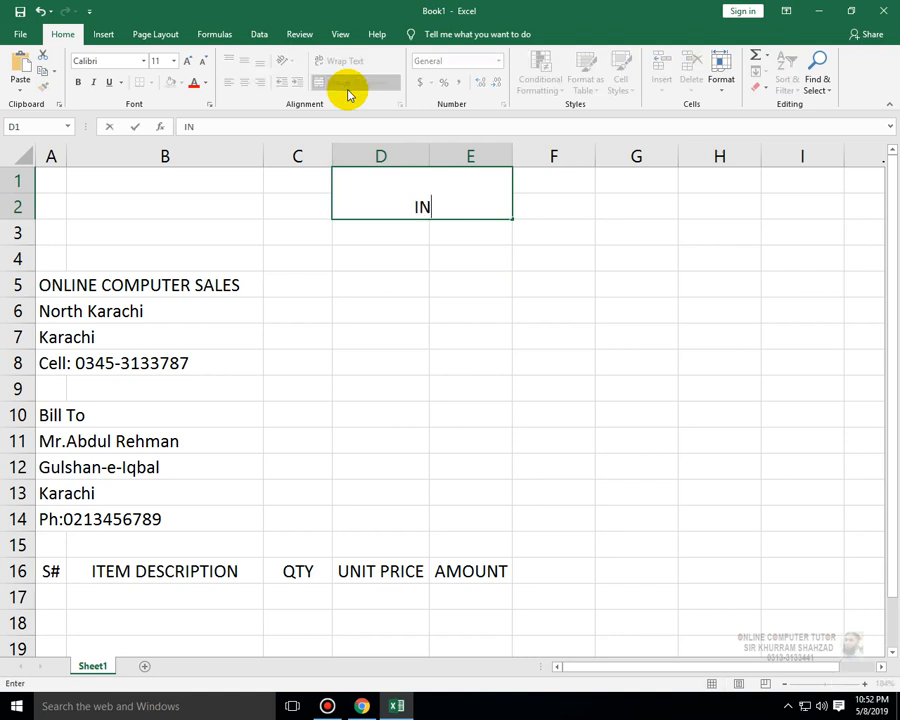
pyautogui.write('VPICE')
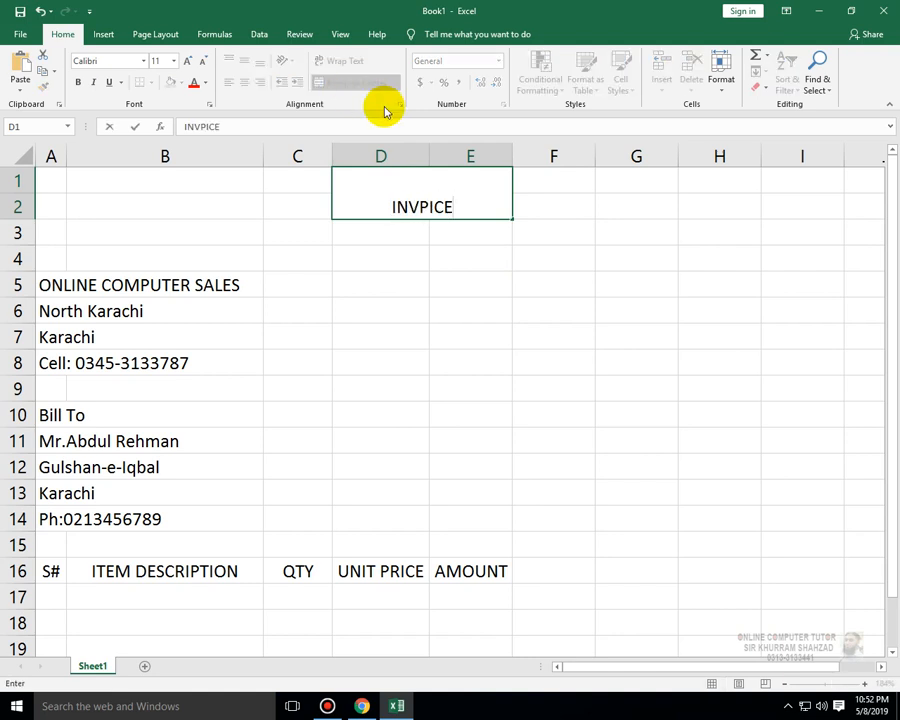
pyautogui.press('BackSpace')
pyautogui.press('BackSpace')
pyautogui.press('BackSpace')
pyautogui.press('BackSpace')
pyautogui.write('O')
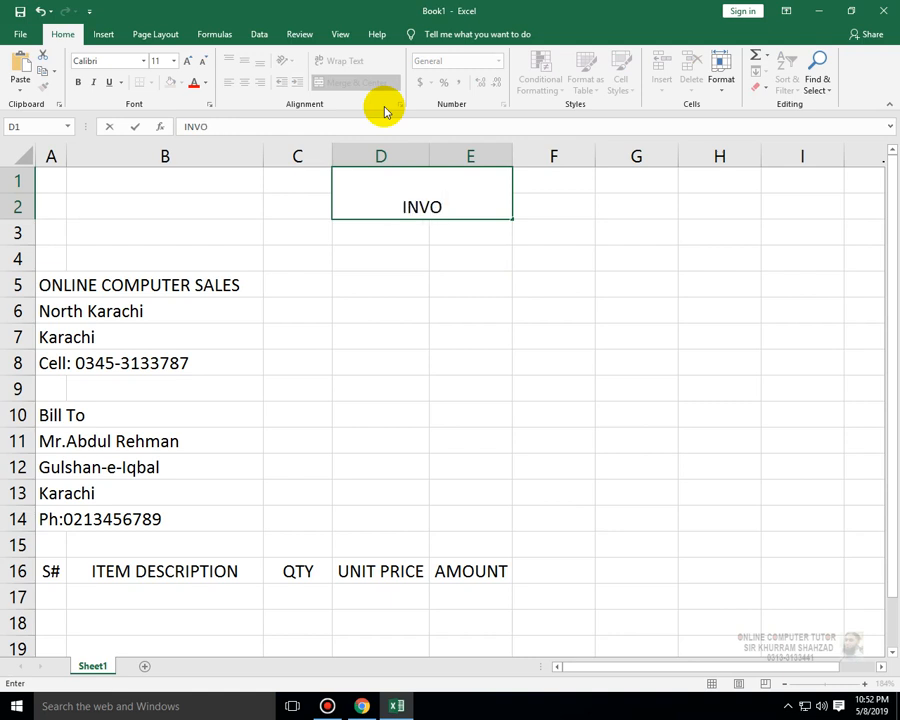
pyautogui.write('ICE')
pyautogui.click(484, 249)
# - Center the INVOICE title vertically and enlarge its font size to 20
pyautogui.click(464, 201)
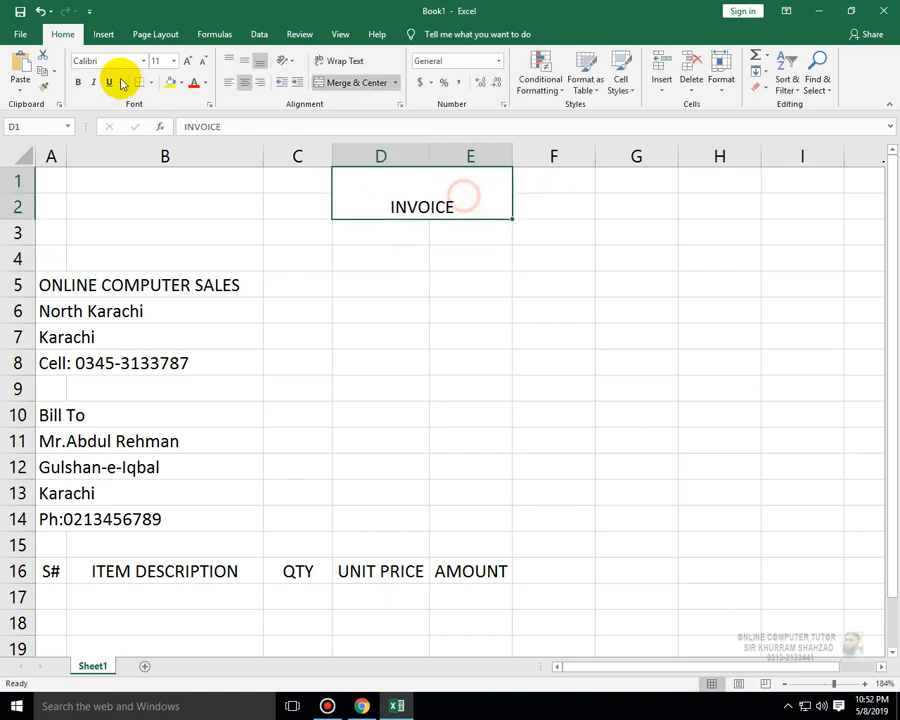
pyautogui.click(244, 61)
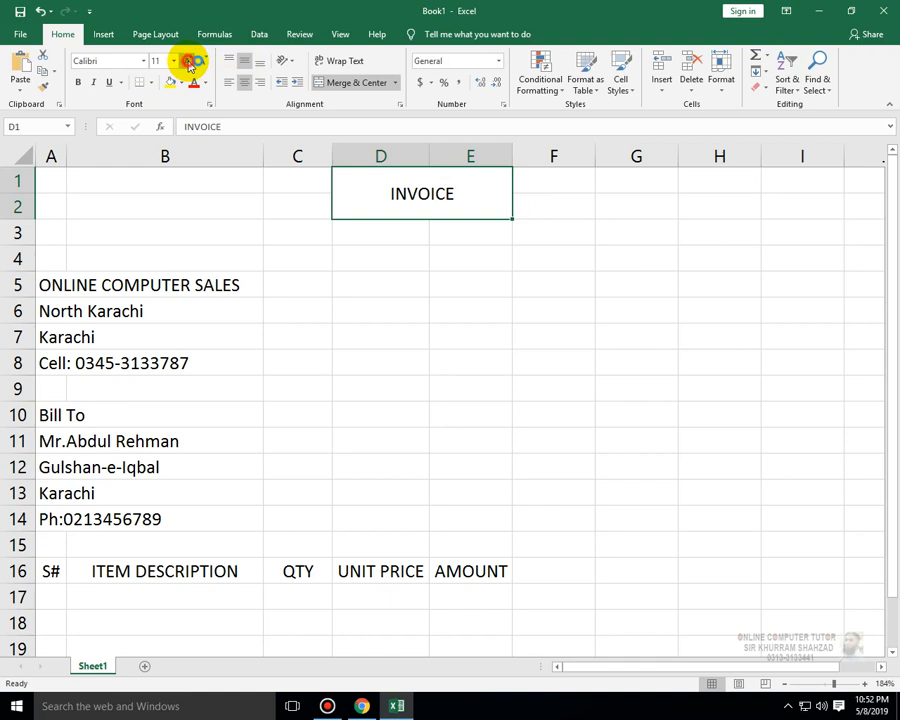
pyautogui.click(188, 62)
pyautogui.click(188, 62)
pyautogui.click(188, 62)
pyautogui.click(188, 62)
pyautogui.click(188, 62)
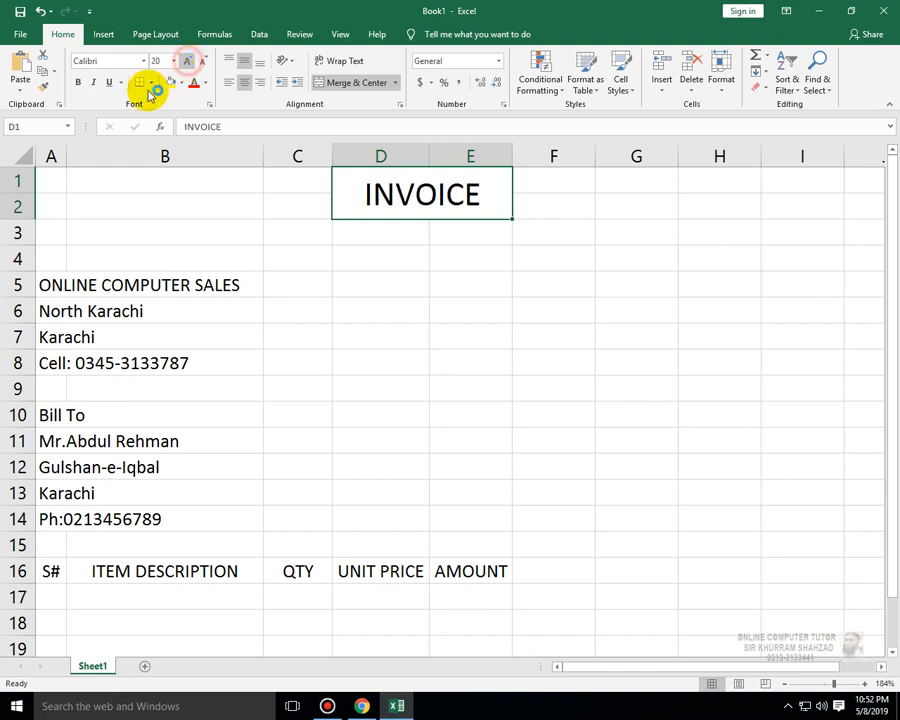
# - Color the INVOICE title blue and make it bold and italic
pyautogui.click(205, 83)
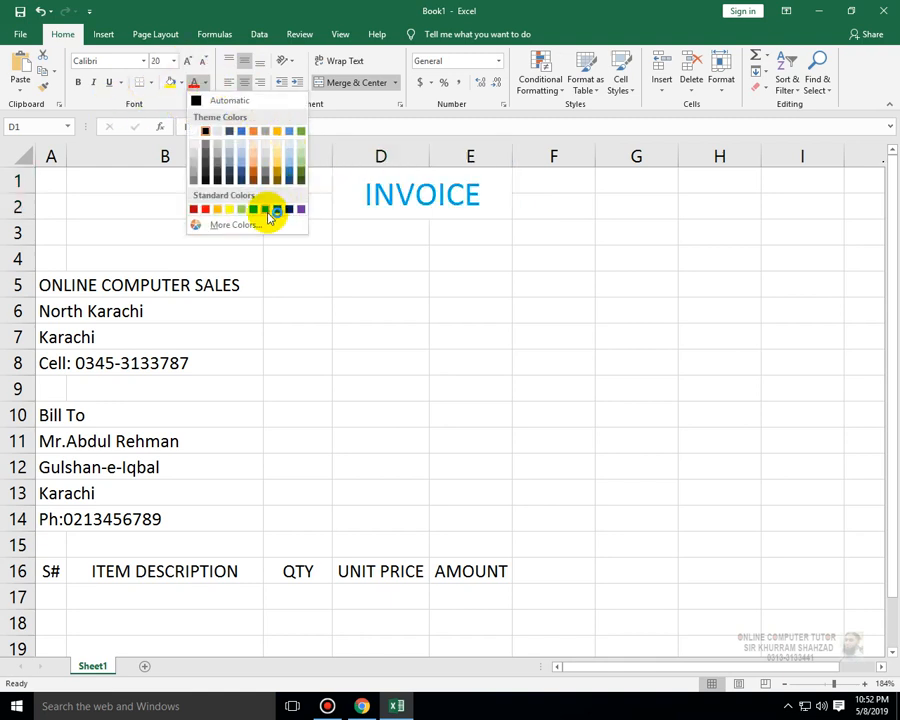
pyautogui.click(270, 215)
pyautogui.click(79, 83)
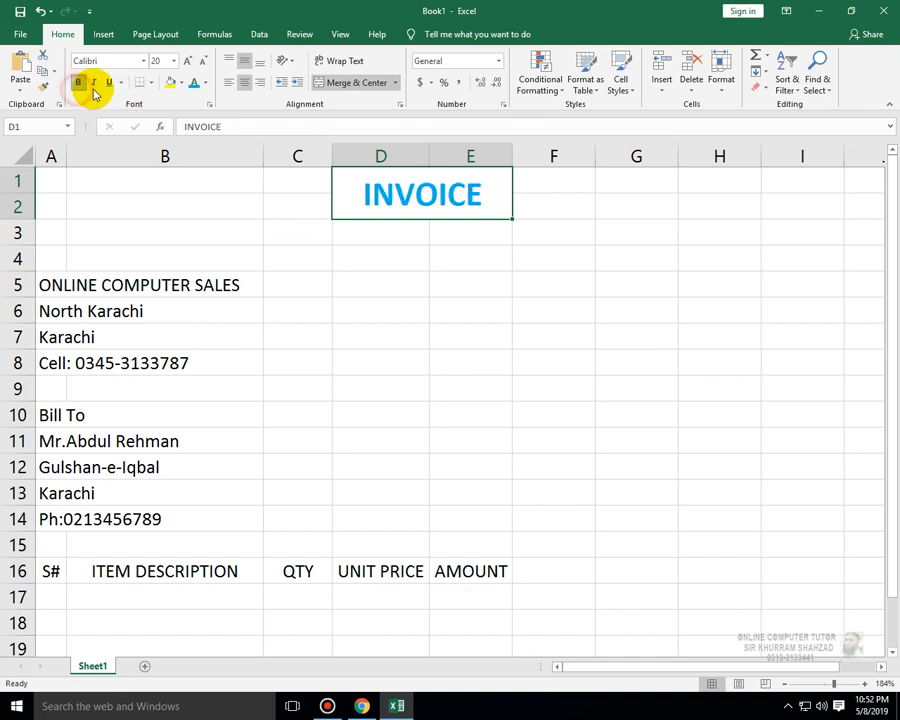
pyautogui.click(94, 83)
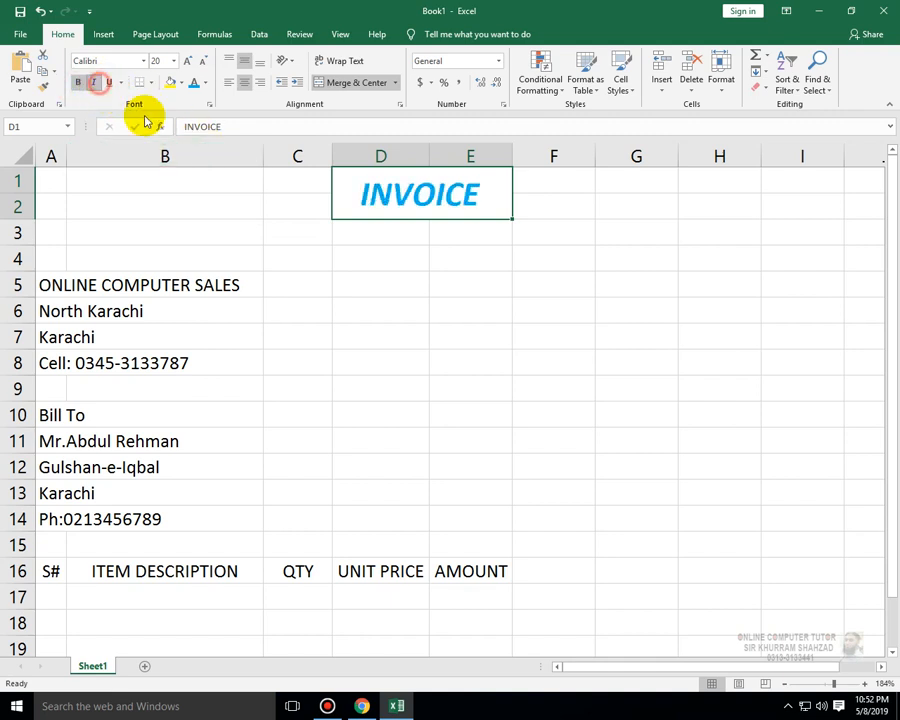
pyautogui.click(462, 314)
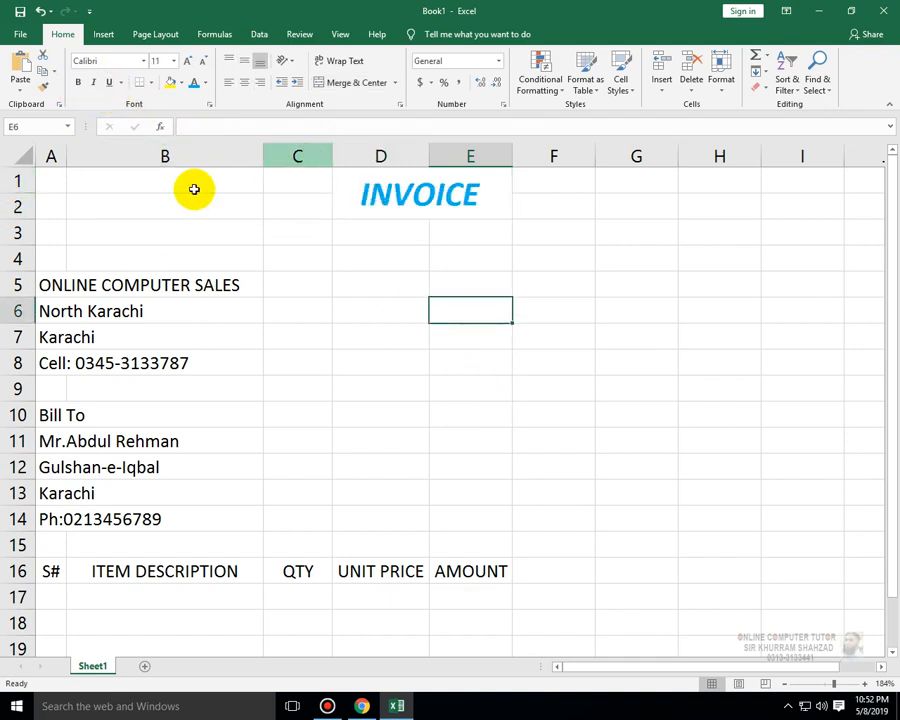
# - Insert a No Symbol shape about 0.67 by 0.56 inches in the top-left corner as a logo
pyautogui.moveTo(54, 180); pyautogui.dragTo(300, 232)
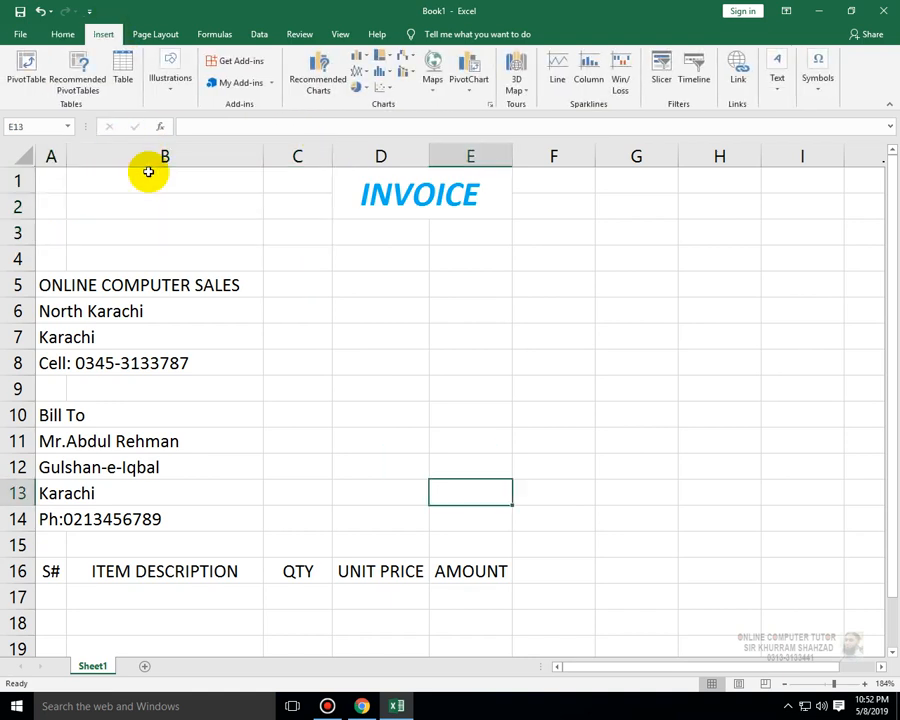
pyautogui.click(177, 94)
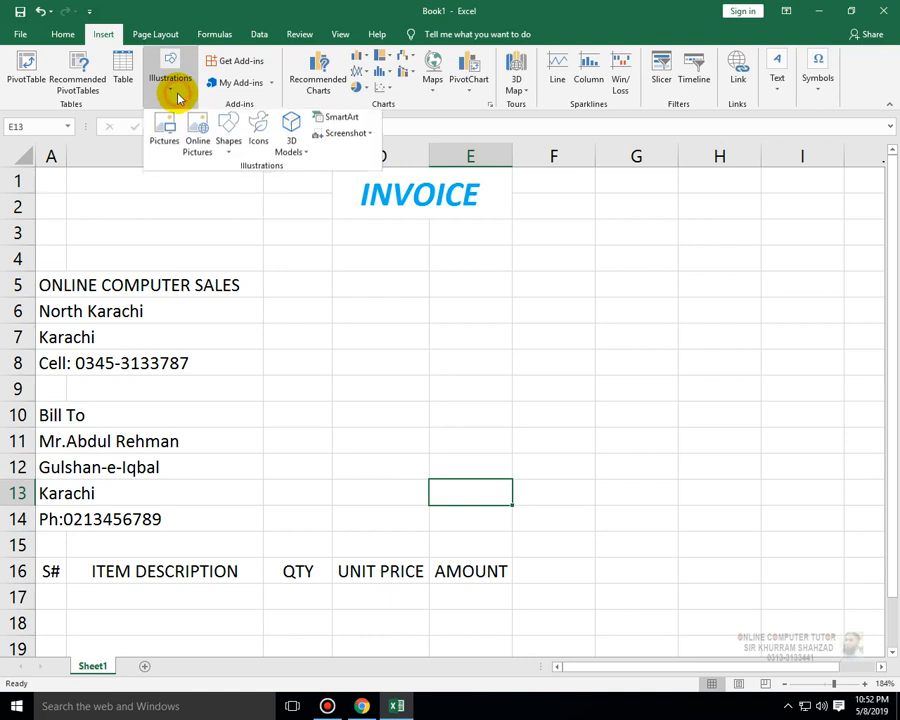
pyautogui.click(231, 160)
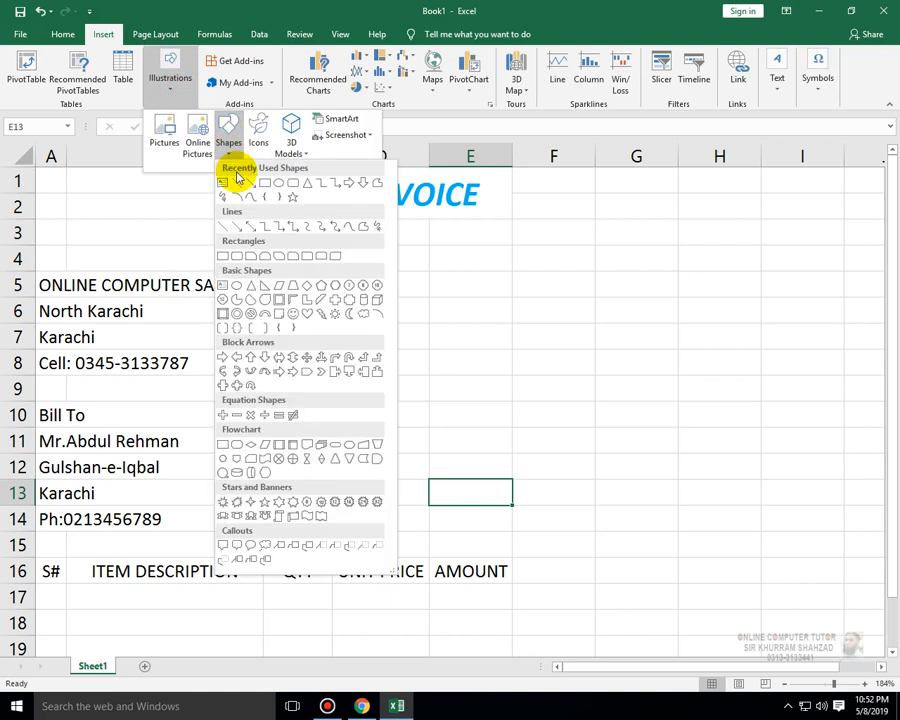
pyautogui.click(245, 312)
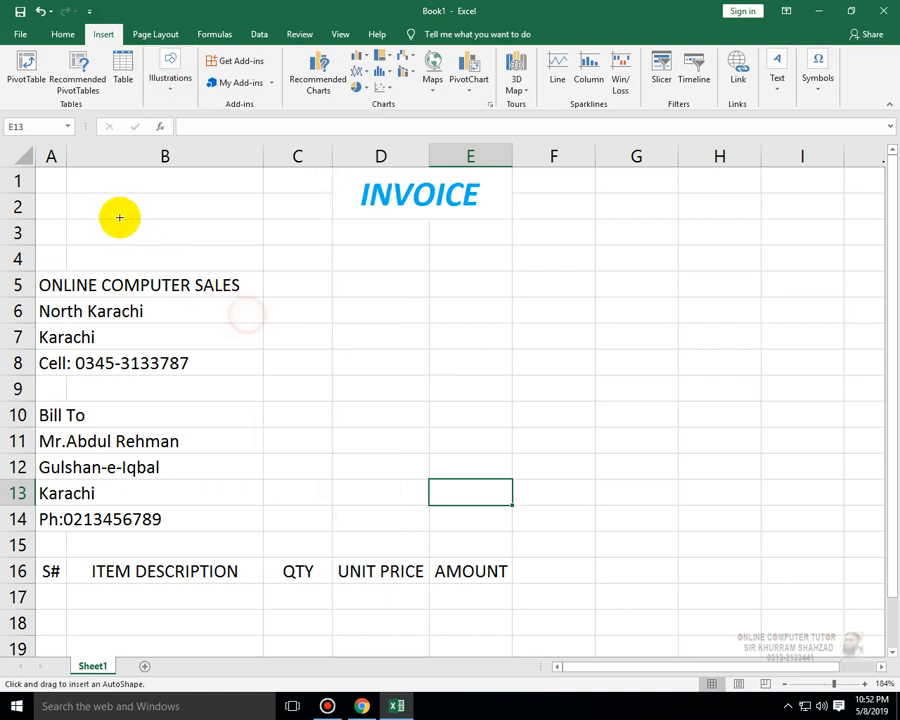
pyautogui.moveTo(70, 181)
pyautogui.mouseDown()
pyautogui.moveTo(118, 223)
pyautogui.moveTo(138, 262)
pyautogui.moveTo(114, 217)
pyautogui.mouseUp()
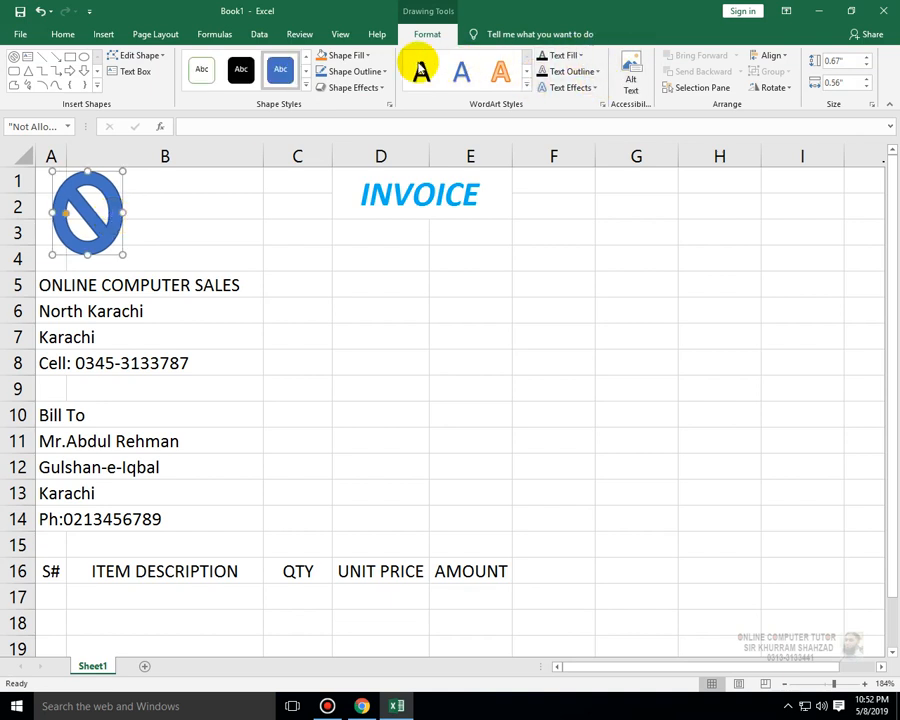
# - Fill the No Symbol logo shape with light blue
pyautogui.click(369, 56)
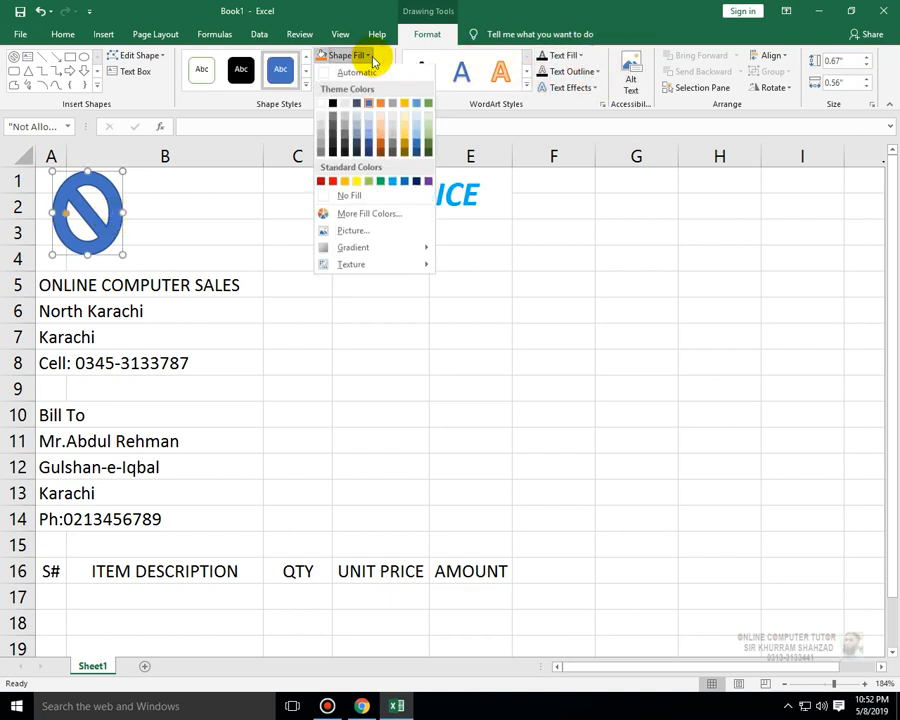
pyautogui.doubleClick(394, 182)
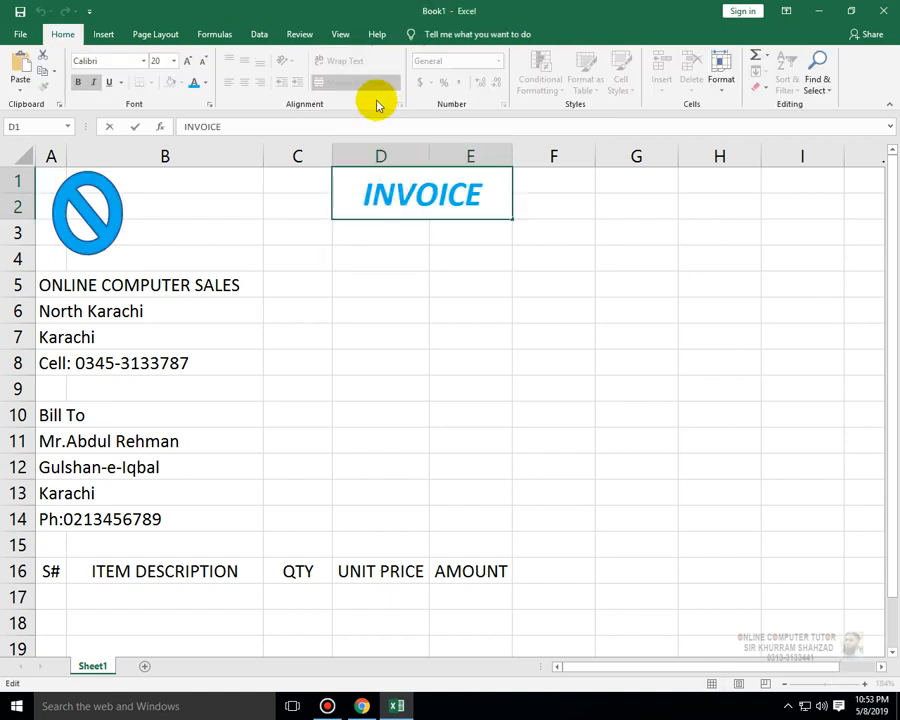
# - Move the logo slightly left and shrink it a little in the top-left corner
pyautogui.click(80, 209)
pyautogui.moveTo(81, 204); pyautogui.dragTo(72, 203)
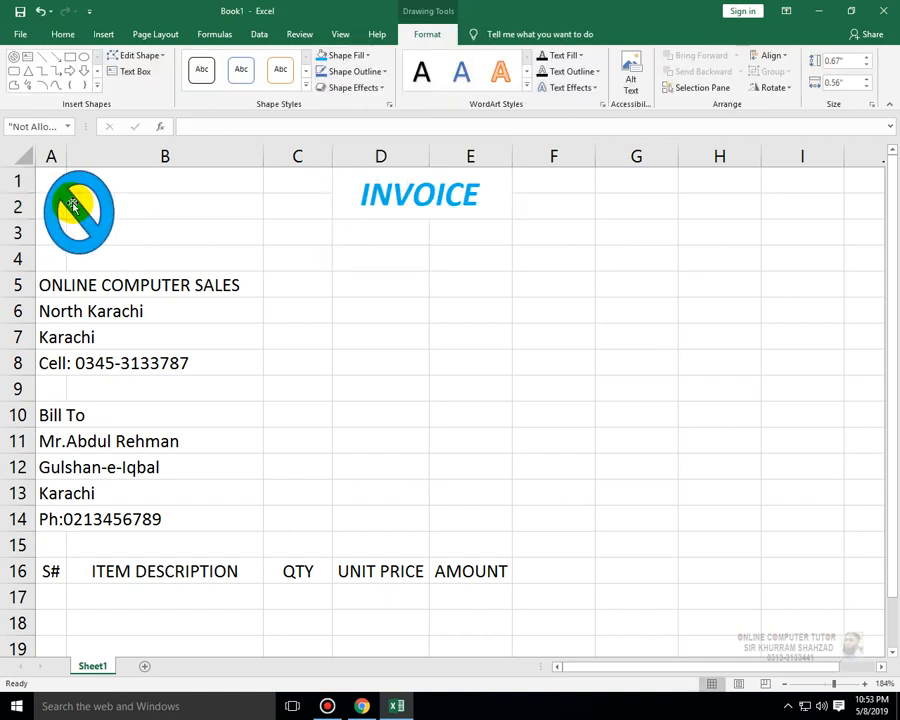
pyautogui.moveTo(114, 252)
pyautogui.mouseDown()
pyautogui.moveTo(114, 232)
pyautogui.moveTo(114, 248)
pyautogui.moveTo(97, 231)
pyautogui.moveTo(102, 225)
pyautogui.moveTo(89, 222)
pyautogui.mouseUp()
# - Extend the INVOICE title's merged and centered area to cover D1:E3
pyautogui.click(355, 190)
pyautogui.click(360, 228)
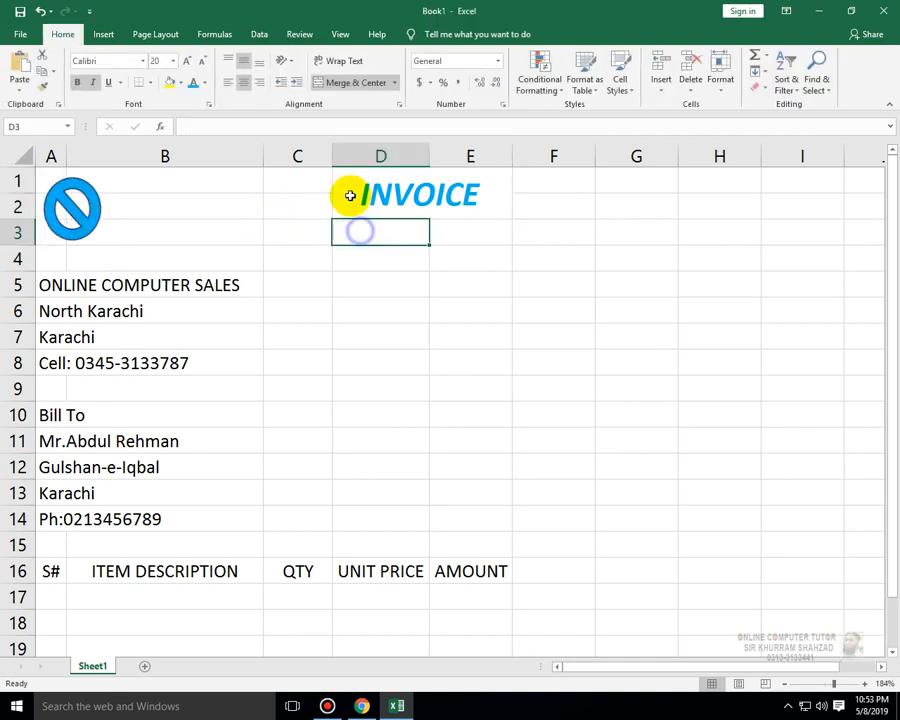
pyautogui.moveTo(390, 186); pyautogui.dragTo(410, 240)
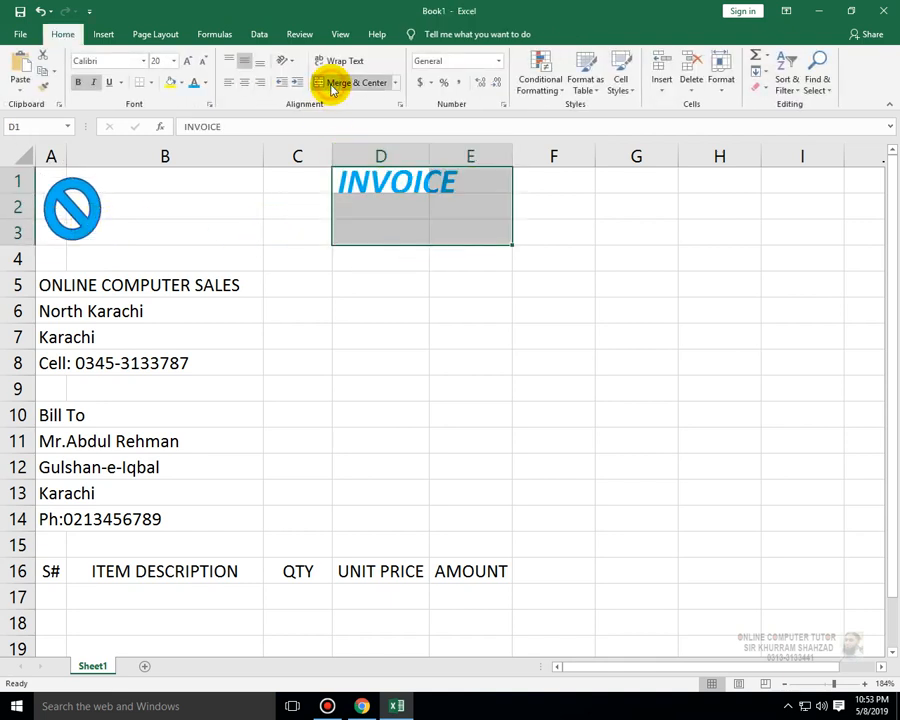
pyautogui.click(332, 84)
pyautogui.scroll(-4, 351, 424)
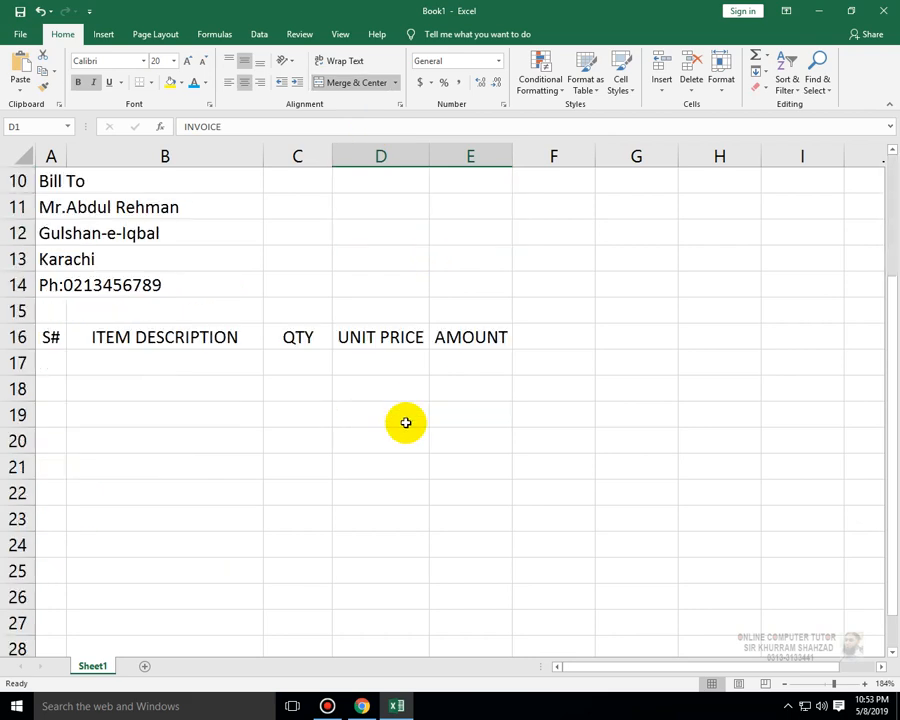
pyautogui.scroll(2, 466, 262)
pyautogui.scroll(2, 466, 262)
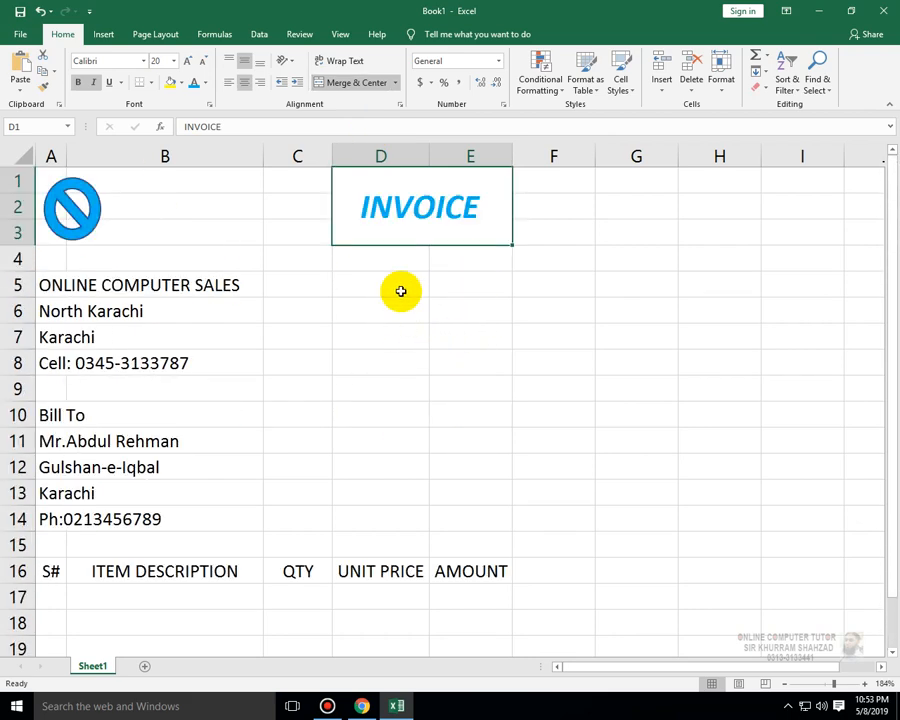
pyautogui.write('Cous')
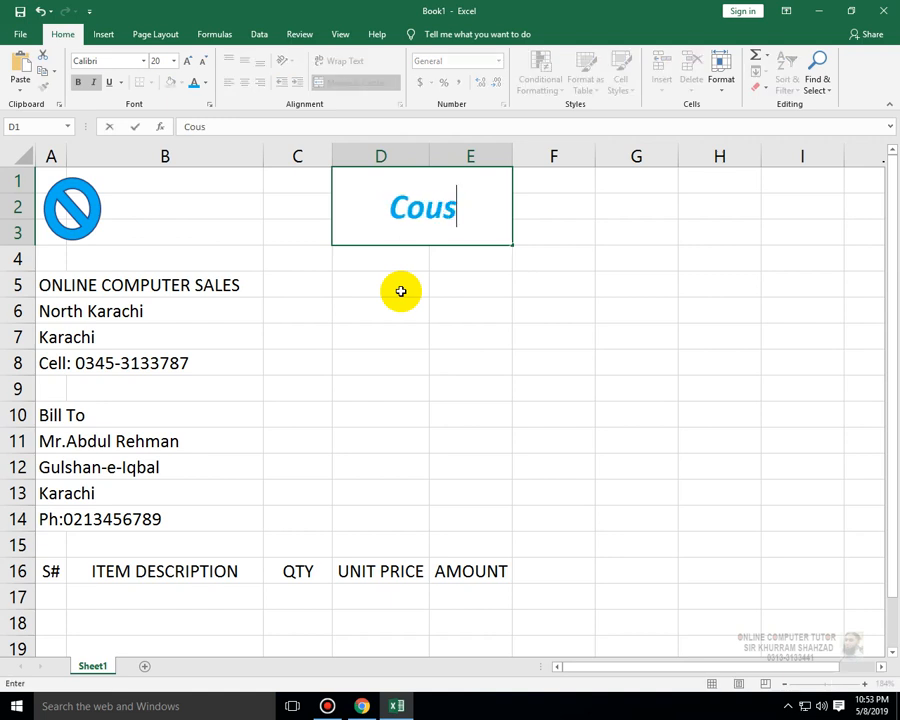
pyautogui.write('tomer')
pyautogui.press('Escape')
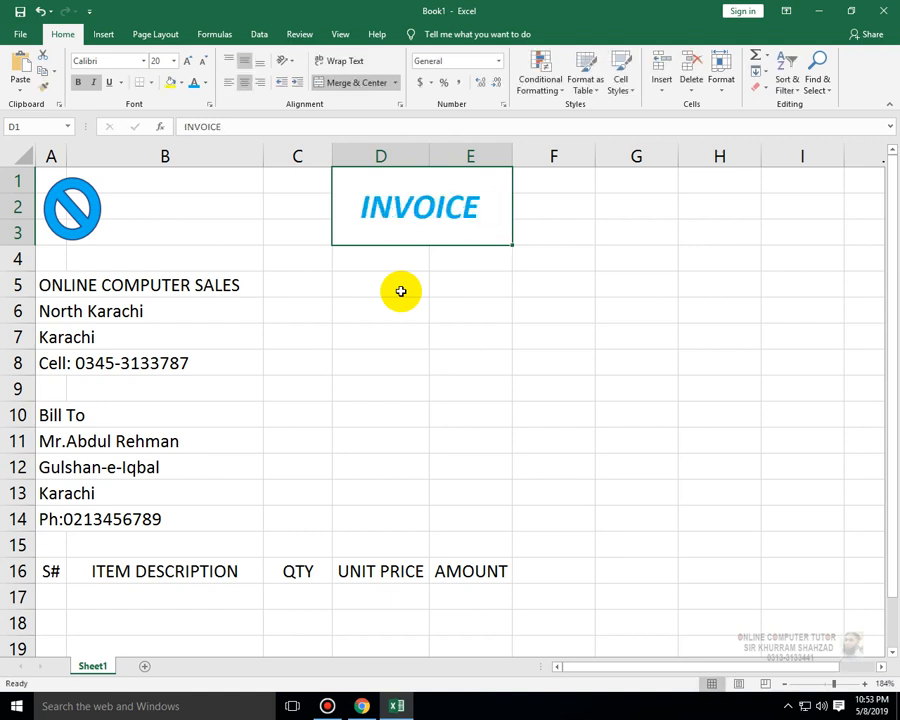
# - Enter the label Coustomer ID in cell D5
pyautogui.click(400, 291)
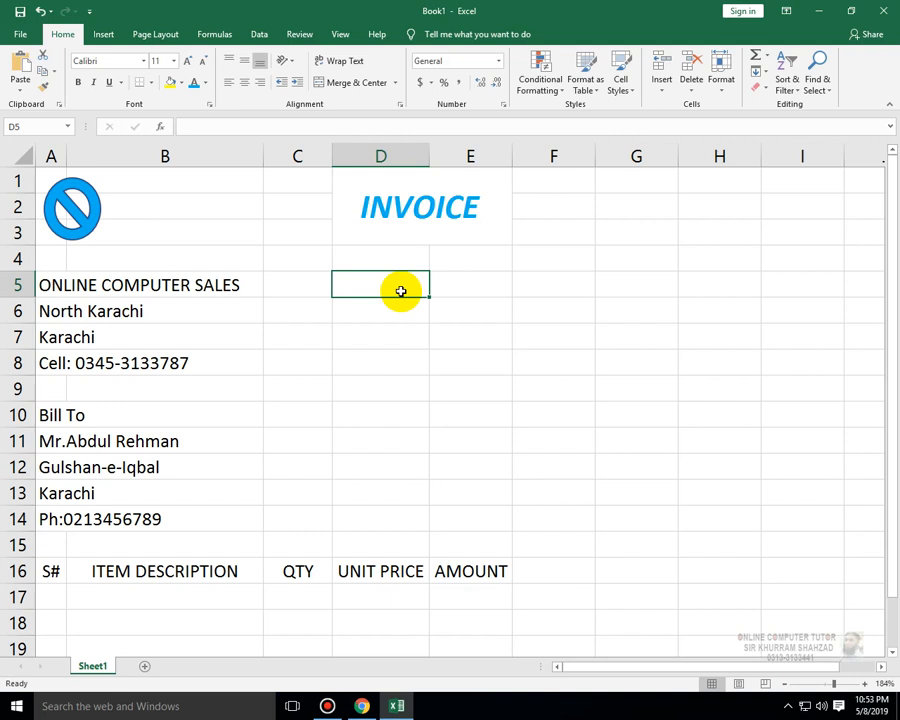
pyautogui.write('Coustom')
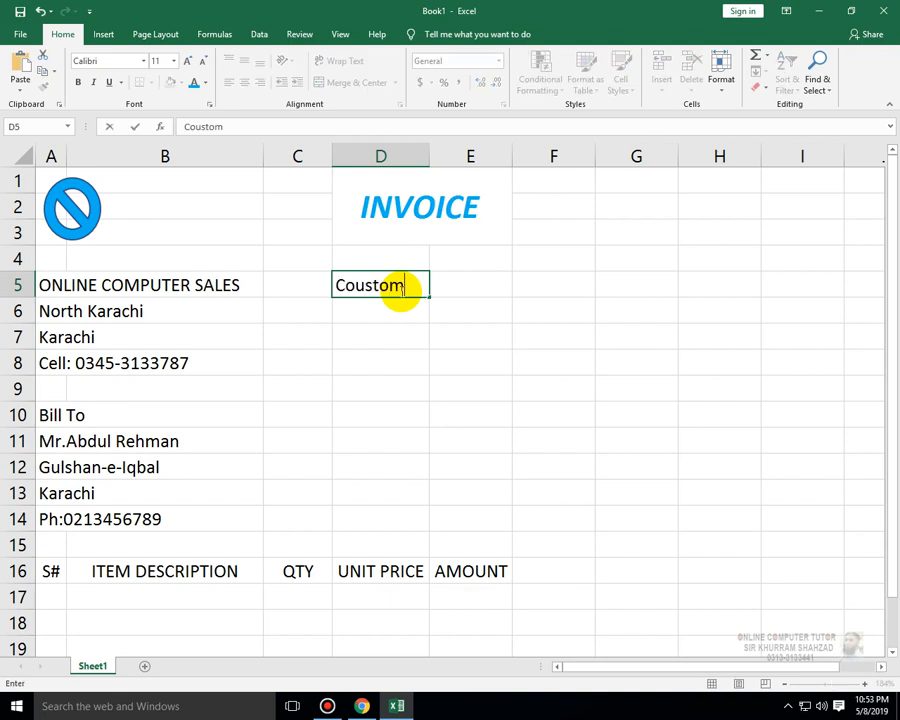
pyautogui.write('er ID')
pyautogui.press('Return')
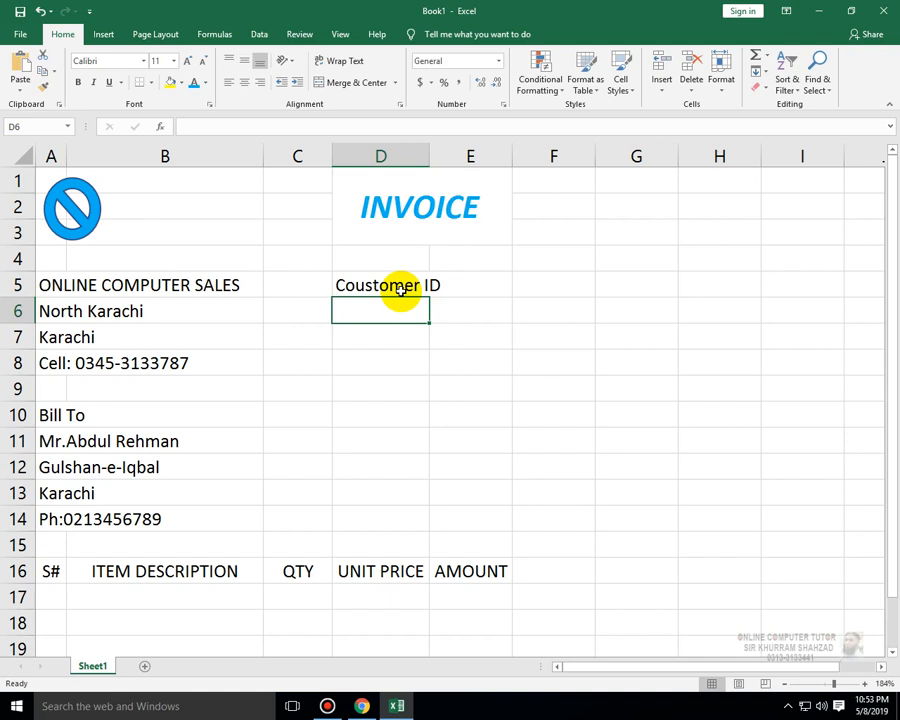
# - Enter the labels Invoice Date\ in D6 and Invoice # in D7
pyautogui.write('Invoic')
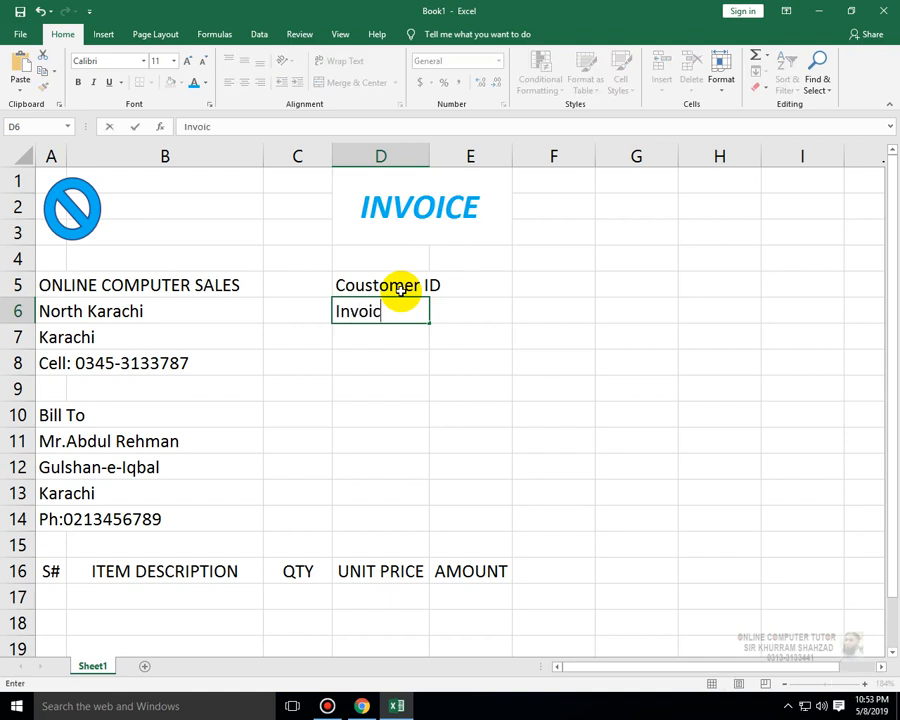
pyautogui.write('e Date\\')
pyautogui.press('Return')
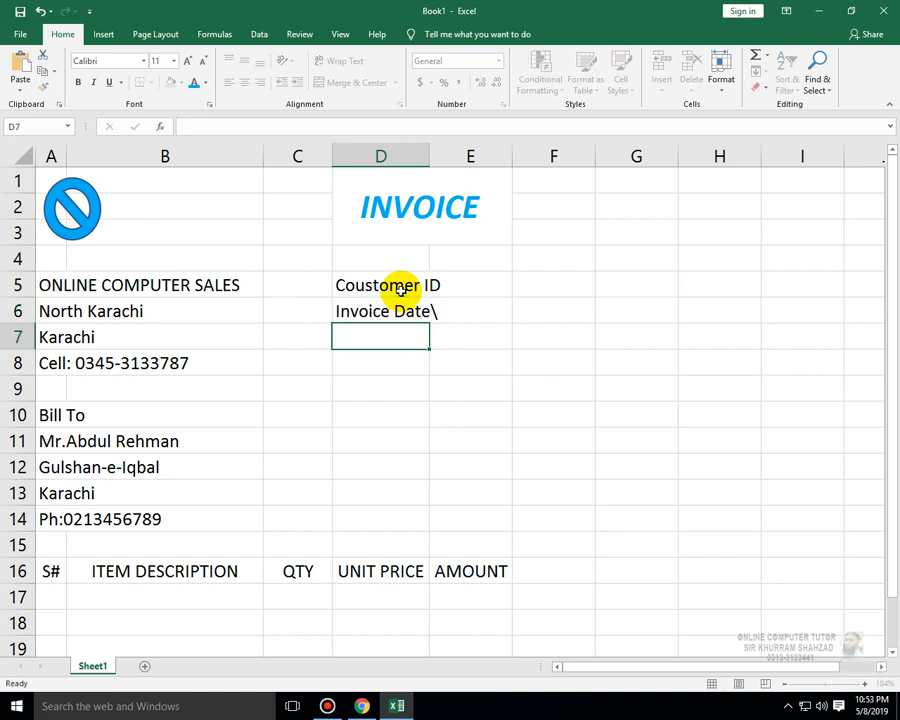
pyautogui.write('Invoice D')
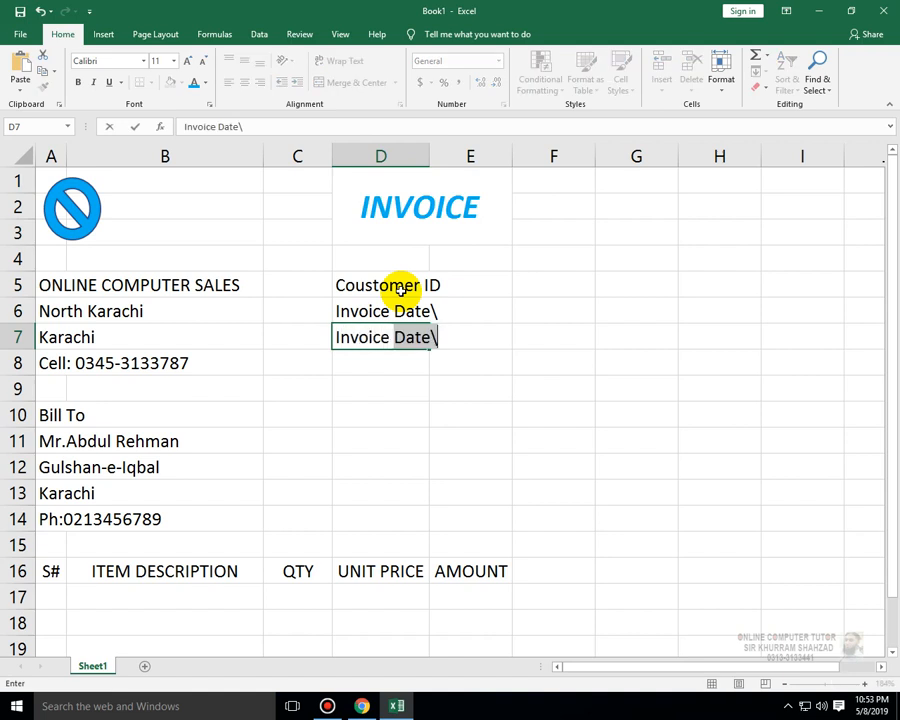
pyautogui.write('#')
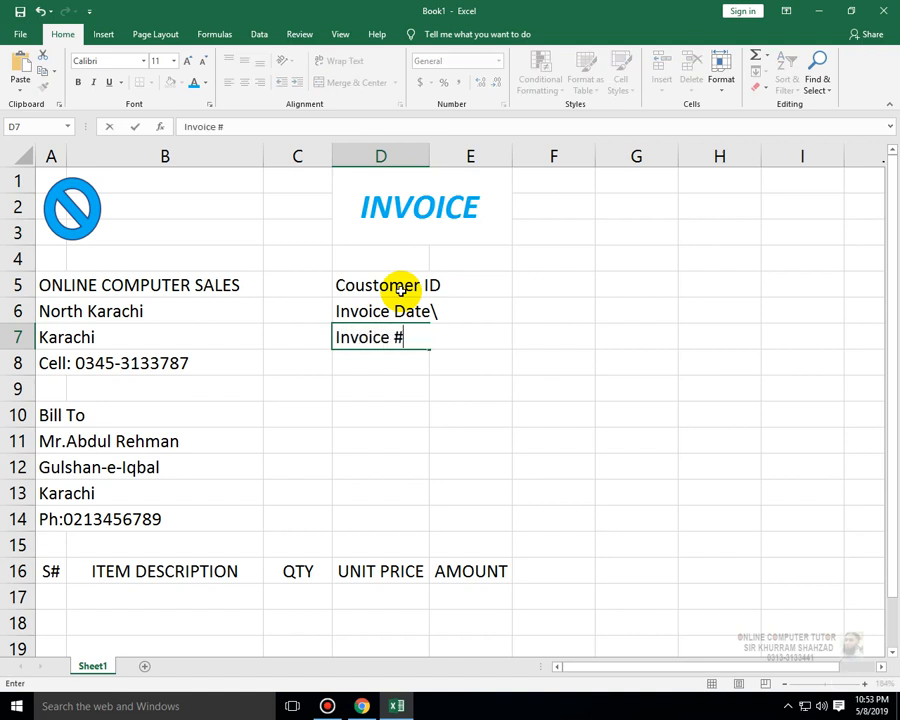
pyautogui.press('Return')
# - Remove the trailing backslash from the Invoice Date label in D6
pyautogui.press('Up')
pyautogui.press('Up')
pyautogui.press('F2')
pyautogui.press('BackSpace')
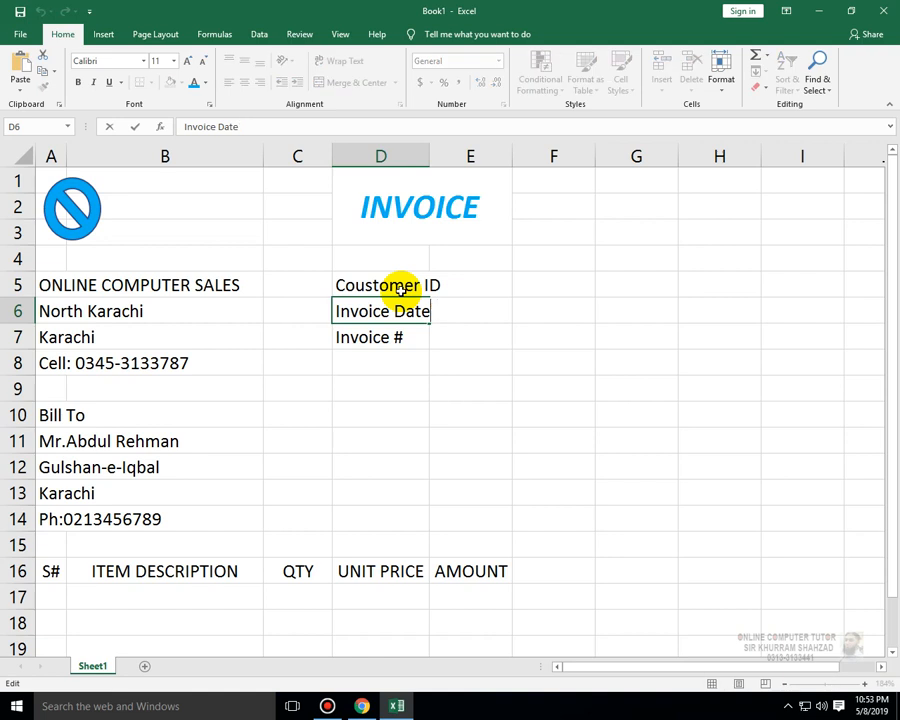
pyautogui.press('Return')
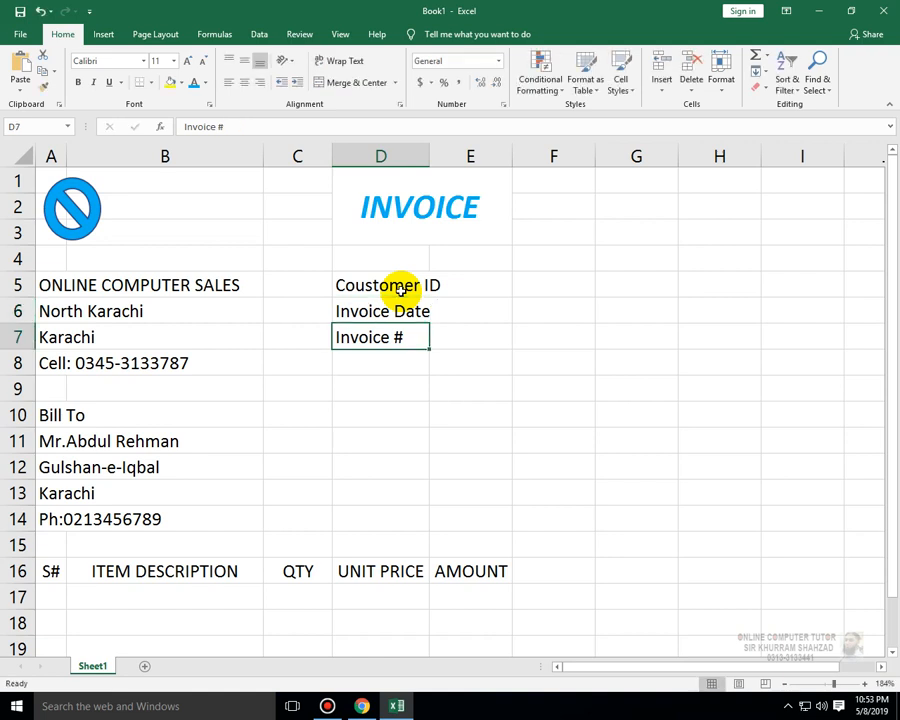
# - Change the D7 label to Invoice No
pyautogui.press('F2')
pyautogui.press('BackSpace')
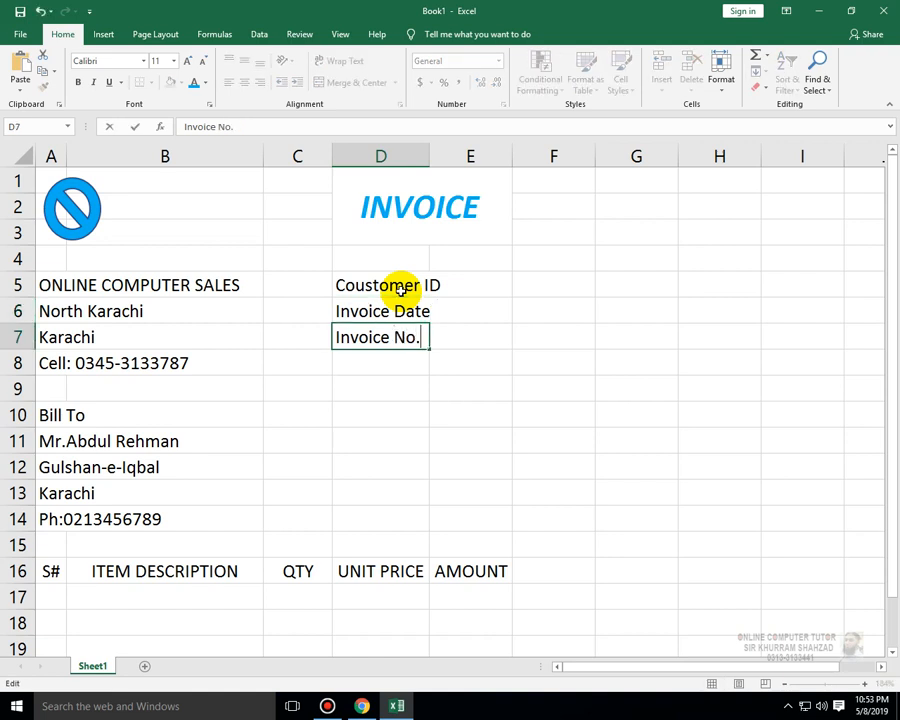
pyautogui.press('Return')
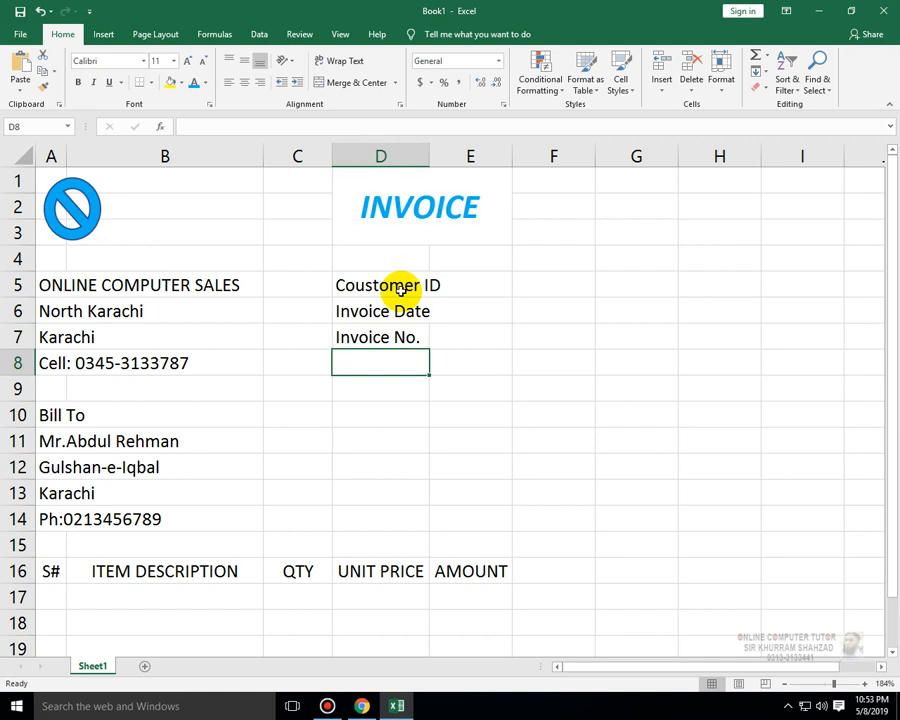
# - Enter the label Payment Due By in cell D8
pyautogui.write('Payment ')
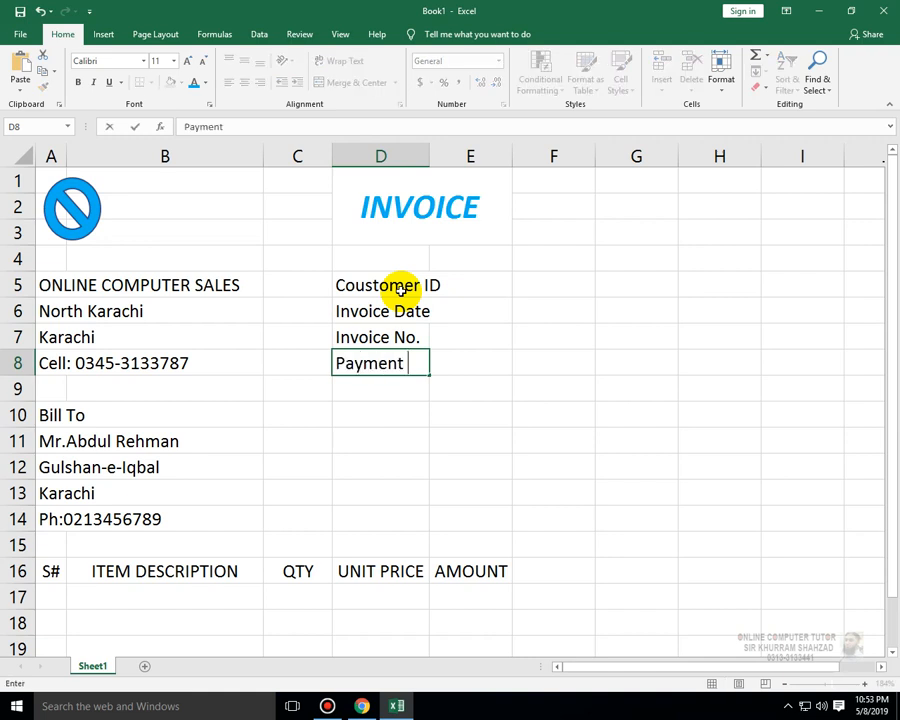
pyautogui.write('due by')
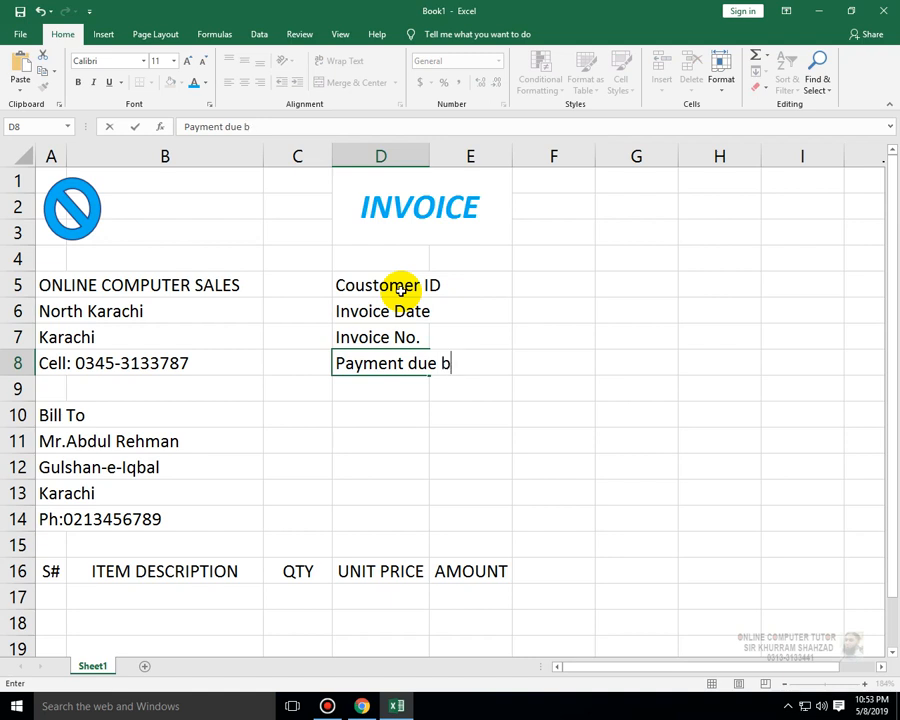
pyautogui.press('BackSpace')
pyautogui.press('BackSpace')
pyautogui.press('BackSpace')
pyautogui.press('BackSpace')
pyautogui.write('ue')
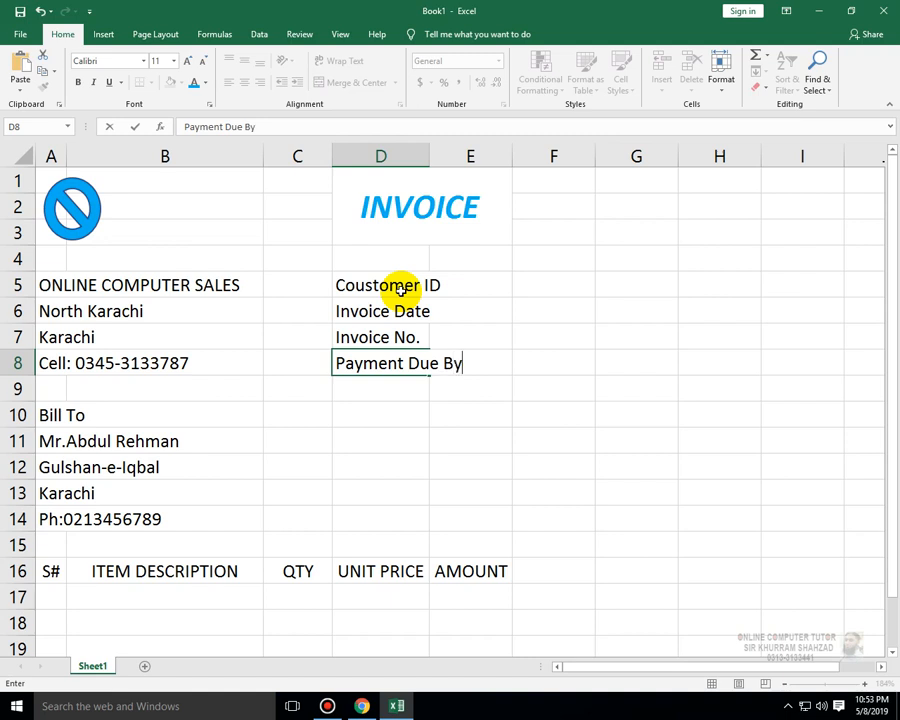
pyautogui.press('Return')
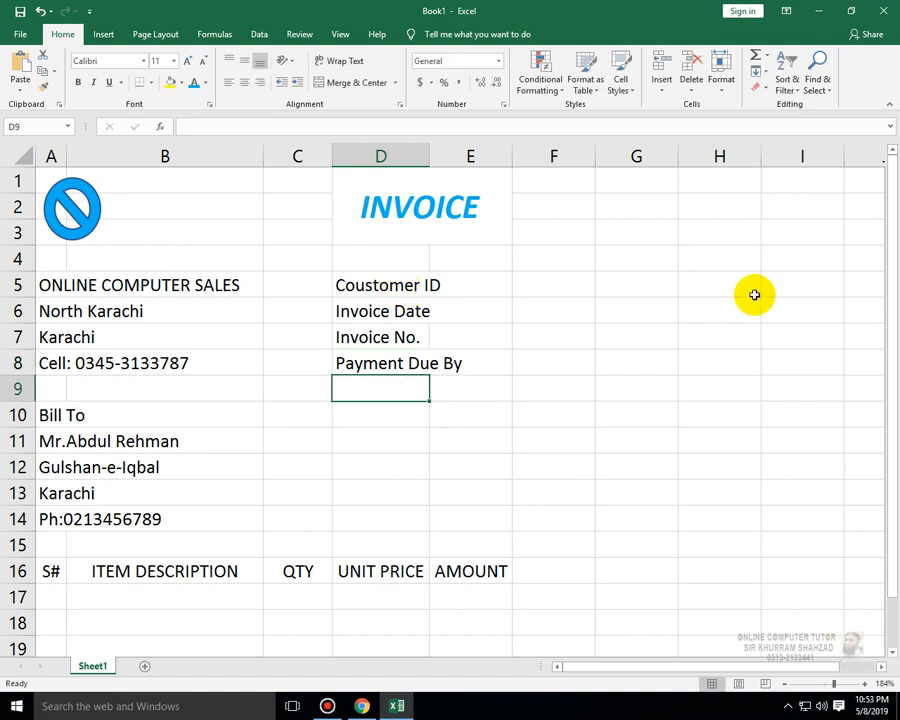
# - Right-align the labels in D5:D8
pyautogui.click(406, 340)
pyautogui.moveTo(394, 286); pyautogui.dragTo(390, 364)
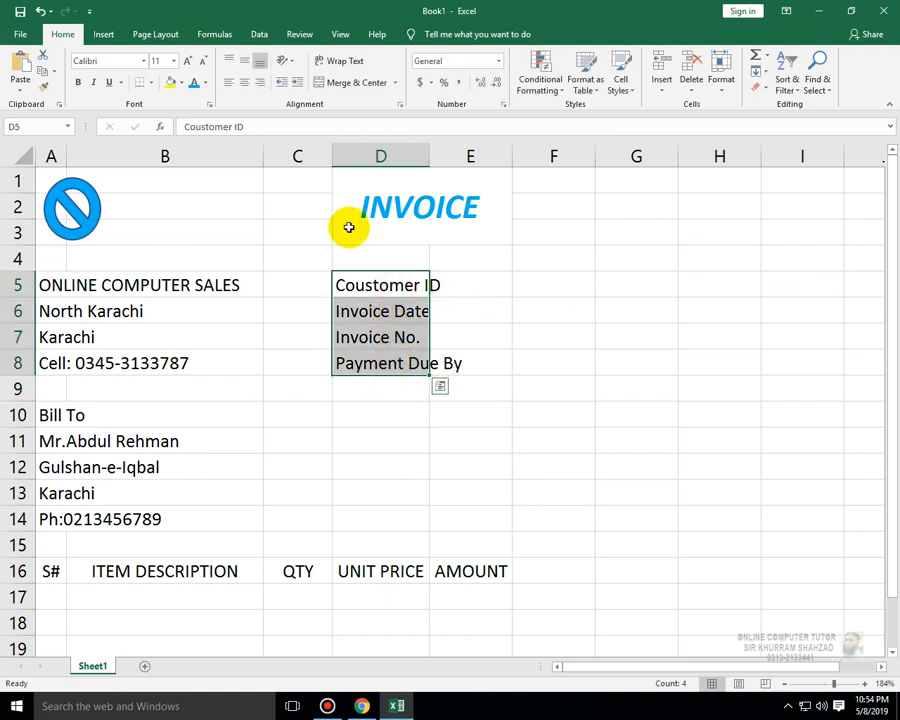
pyautogui.click(260, 83)
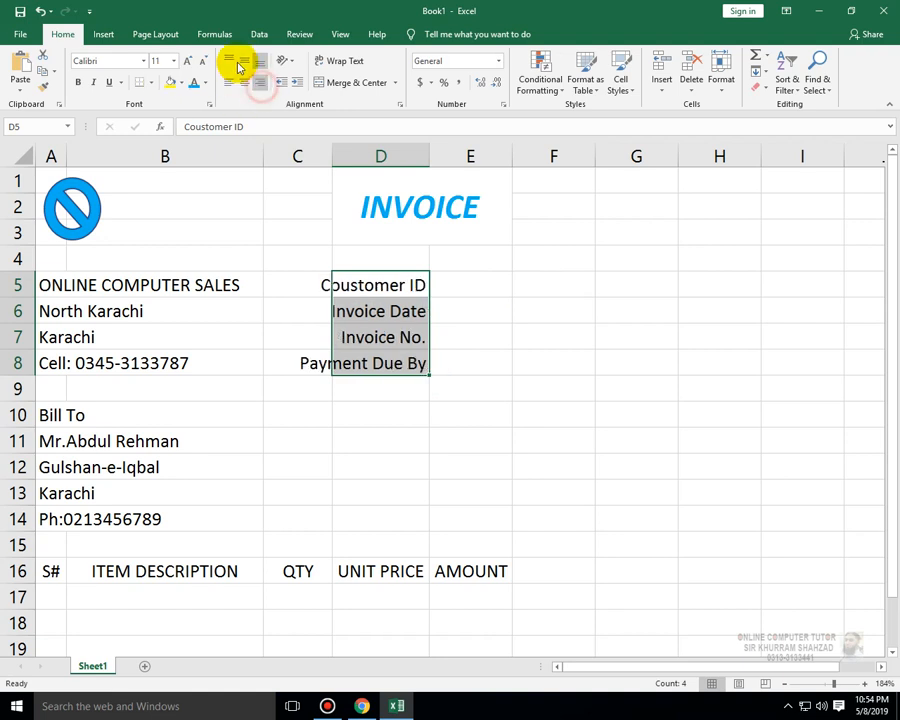
# - Add borders to the value cells E5:E8 beside the labels
pyautogui.click(502, 311)
pyautogui.click(454, 280)
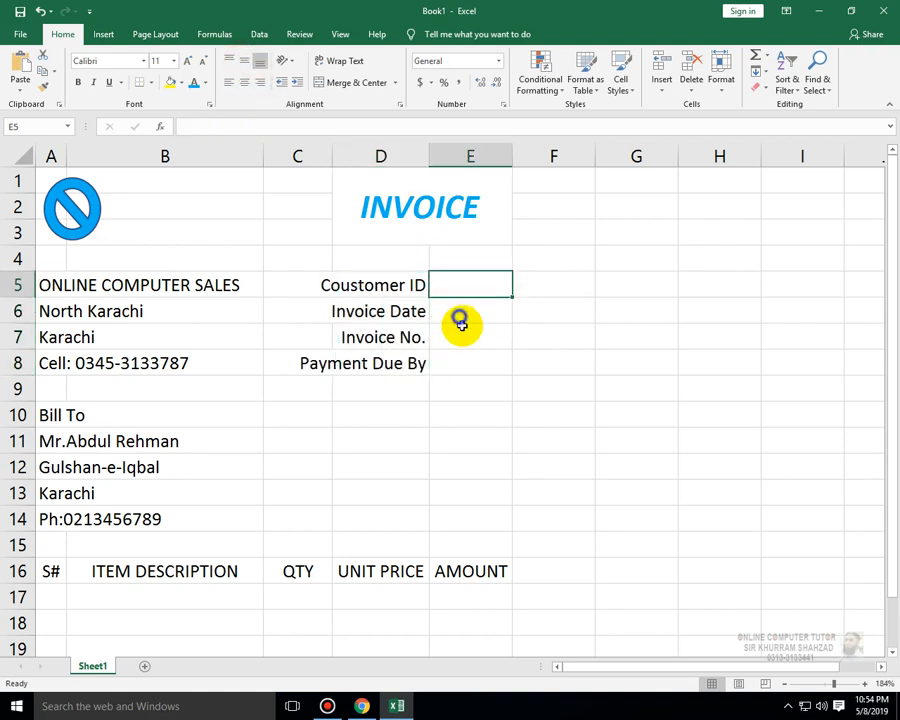
pyautogui.moveTo(460, 324); pyautogui.dragTo(462, 338)
pyautogui.rightClick(462, 338)
pyautogui.click(472, 362)
pyautogui.moveTo(444, 276); pyautogui.dragTo(460, 365)
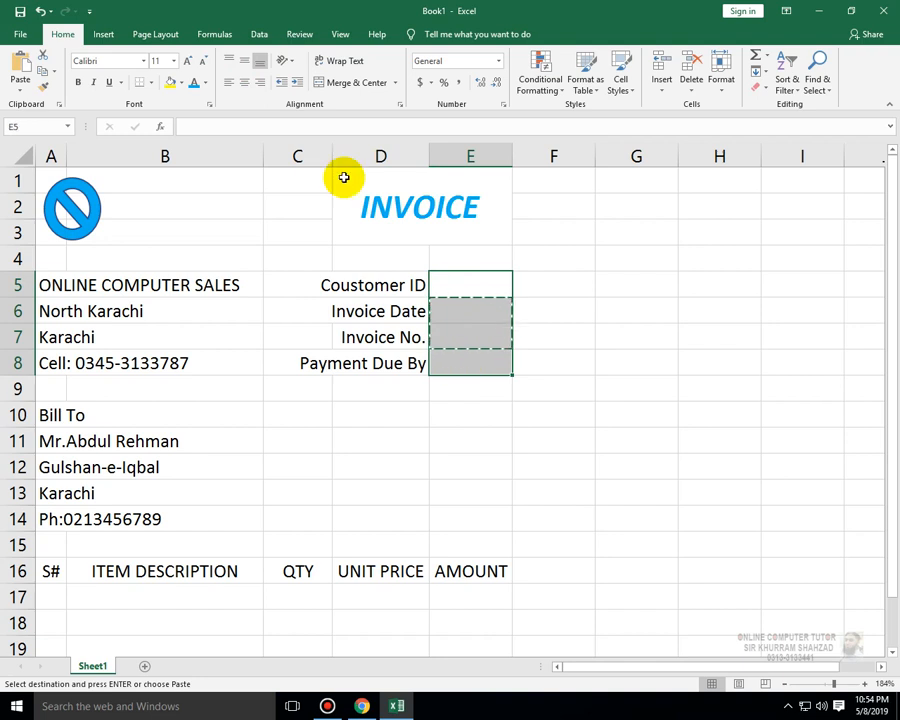
pyautogui.click(152, 84)
pyautogui.click(156, 204)
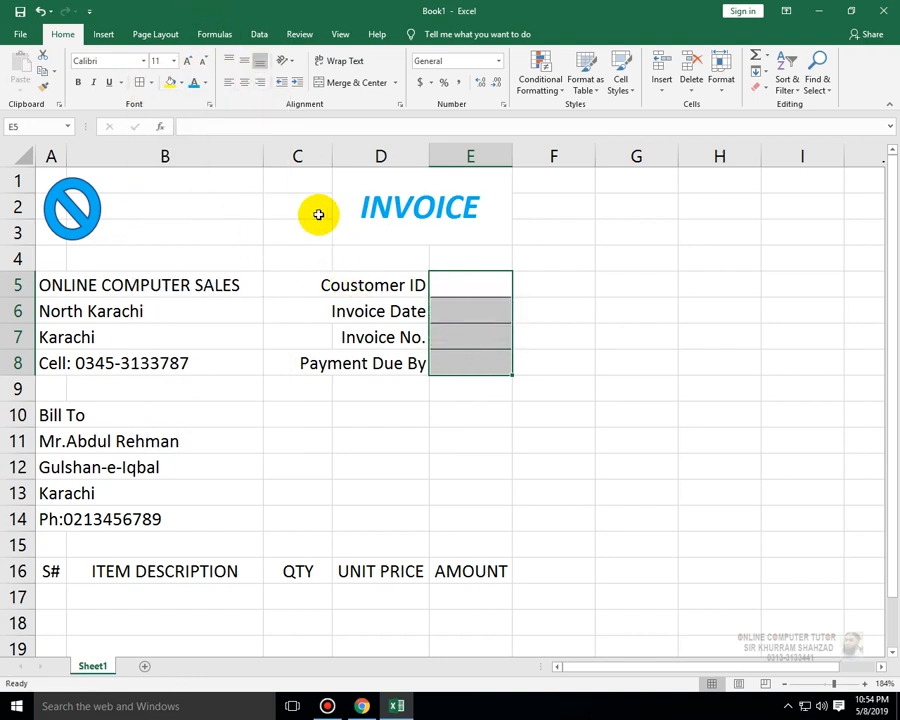
# - Shade cells E5:E8 with a light blue fill color
pyautogui.click(181, 82)
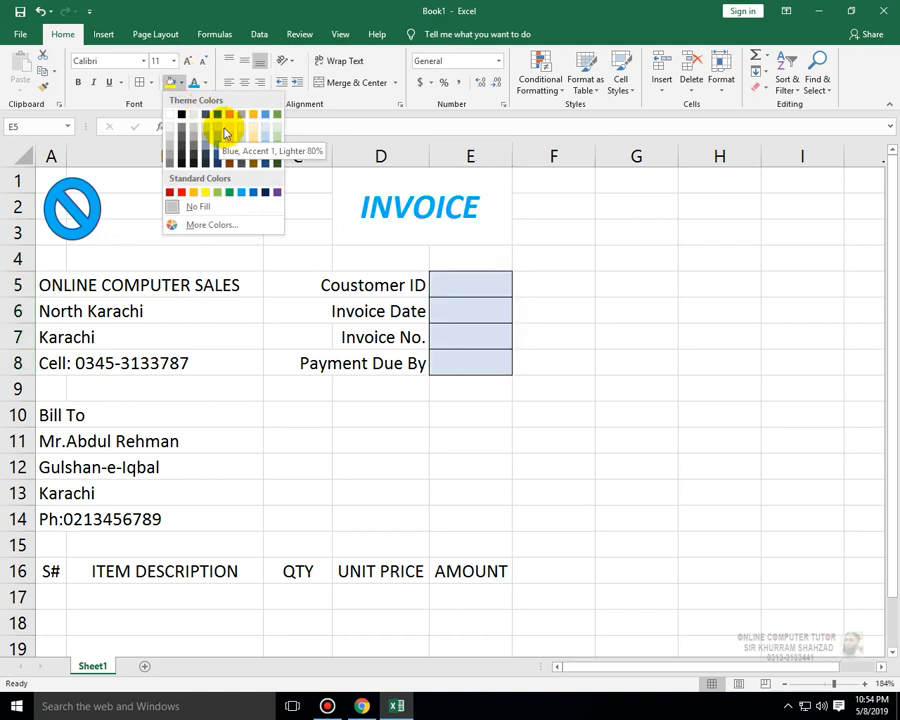
pyautogui.click(267, 131)
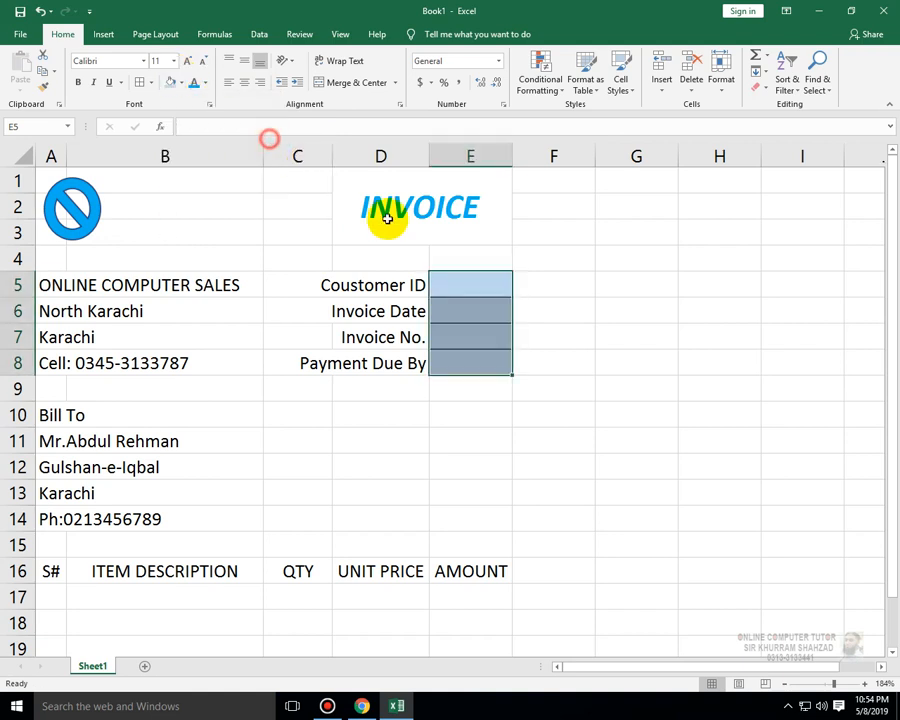
pyautogui.click(524, 357)
pyautogui.click(455, 286)
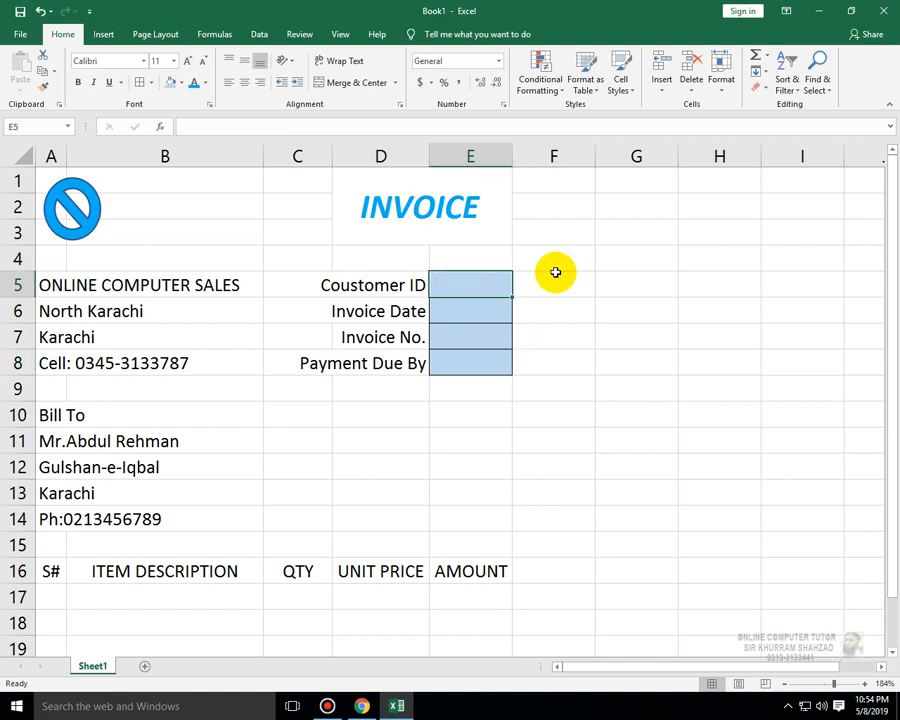
# - Fill in customer ID A-1001, invoice date formula =TODAY() and invoice number 1110 in cells E5:E7
pyautogui.write('A-1001')
pyautogui.press('Return')
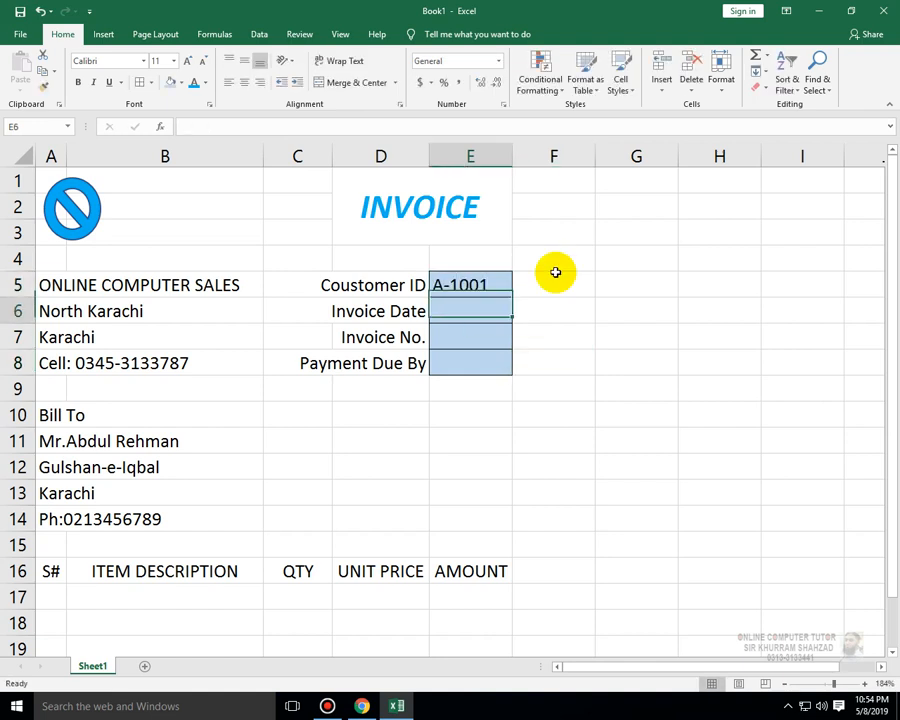
pyautogui.write('=')
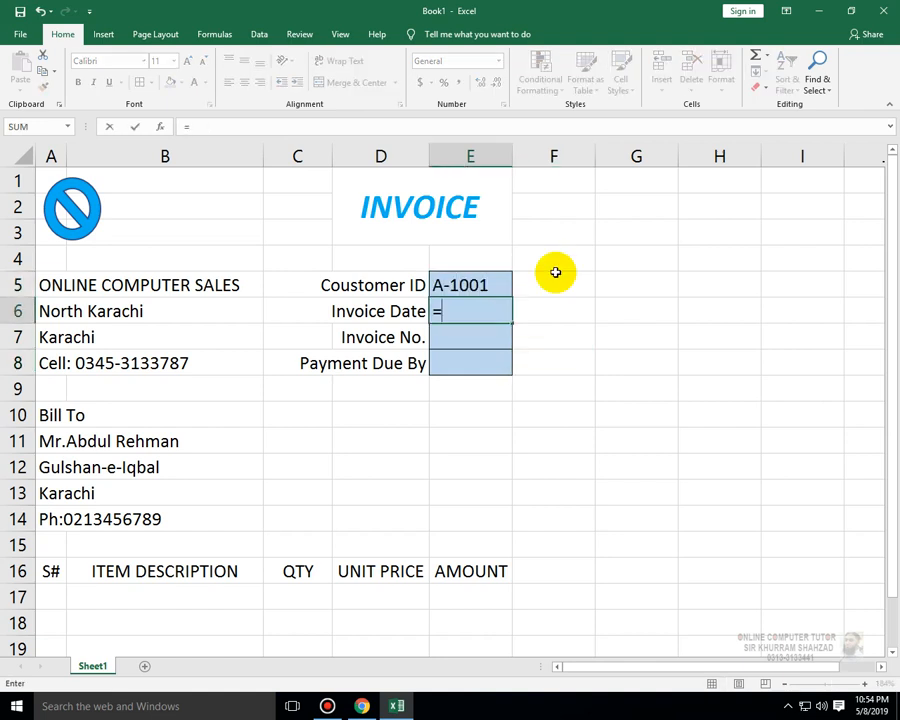
pyautogui.write('toda')
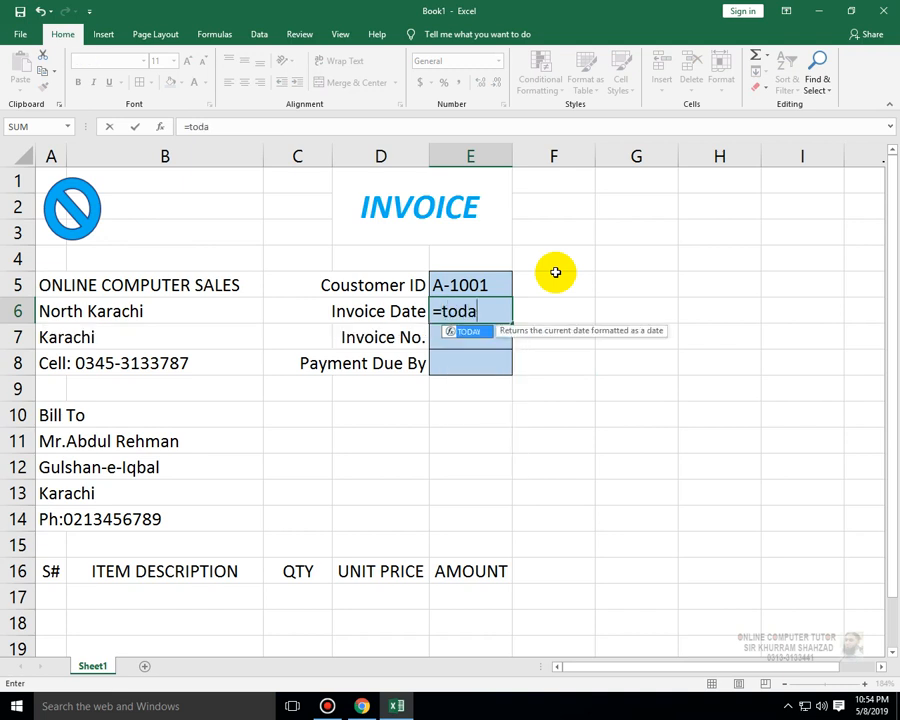
pyautogui.write('y(')
pyautogui.press('Return')
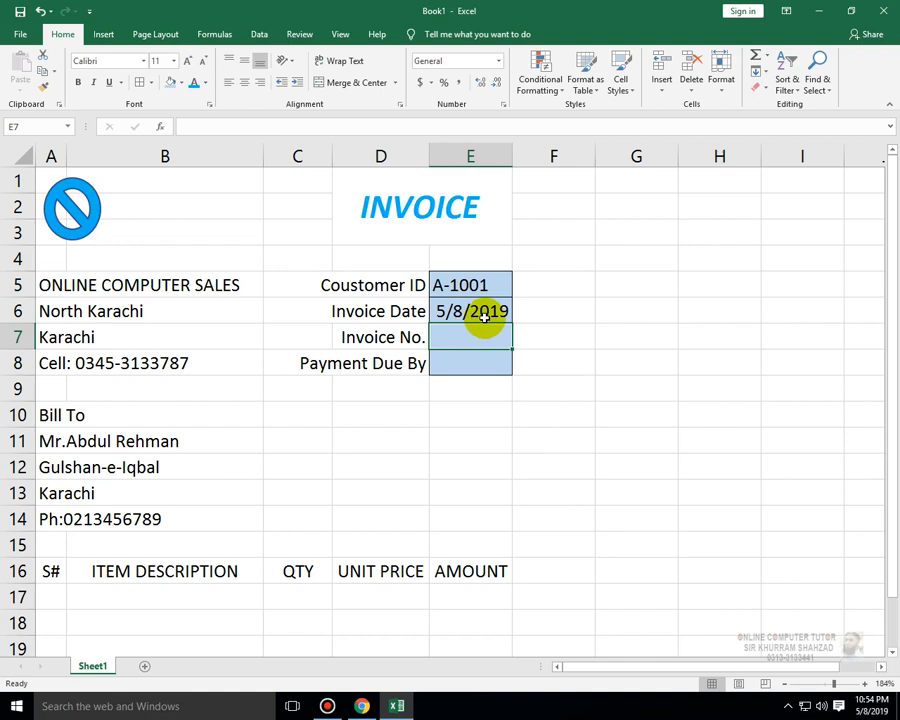
pyautogui.write('1110')
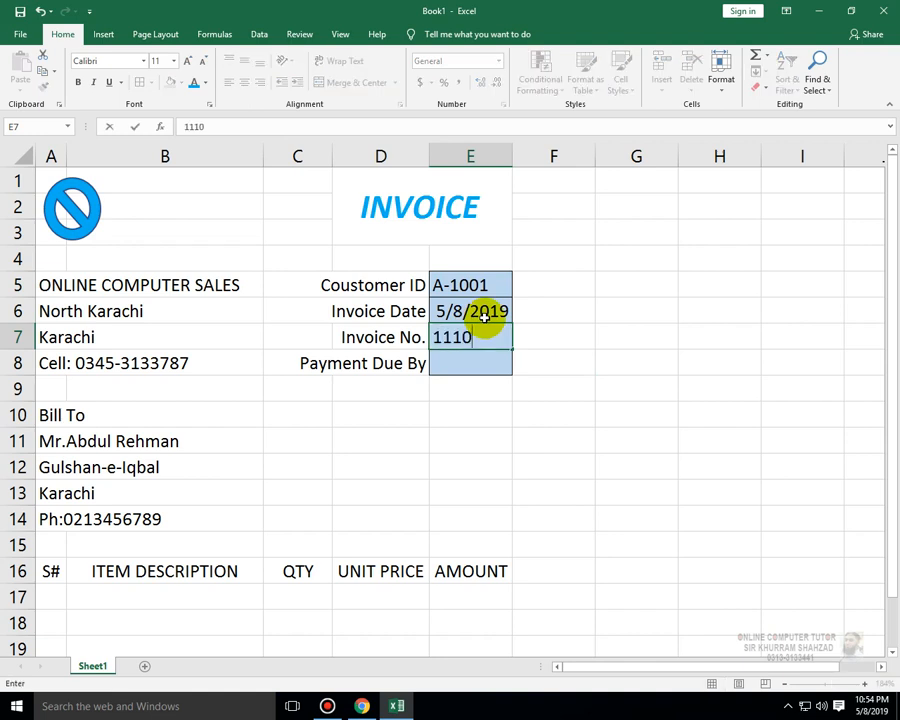
pyautogui.press('Return')
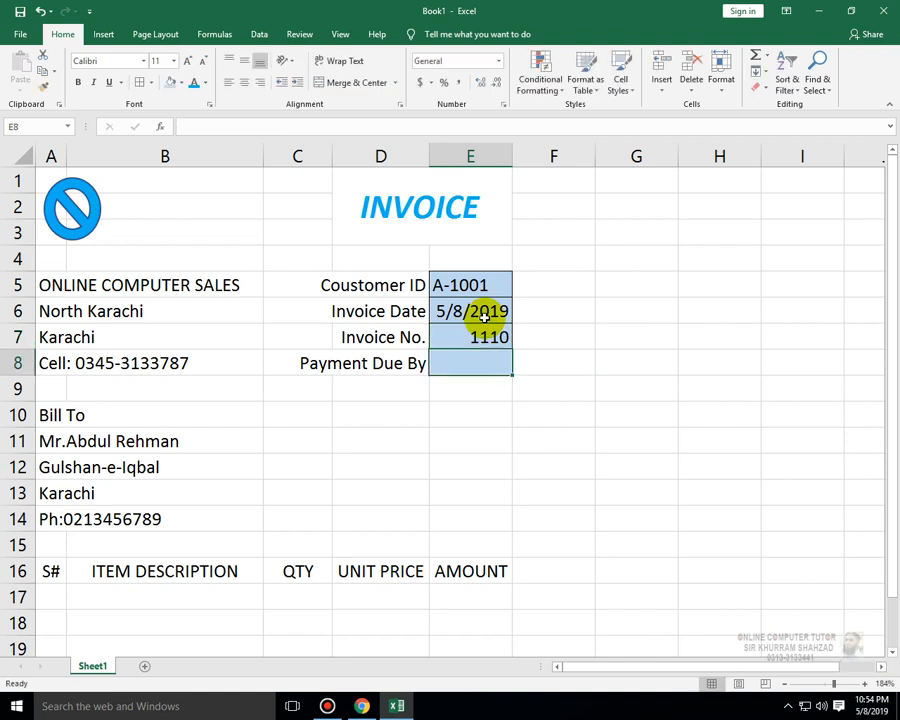
# - Center-align the invoice info values in E5:E7
pyautogui.click(486, 333)
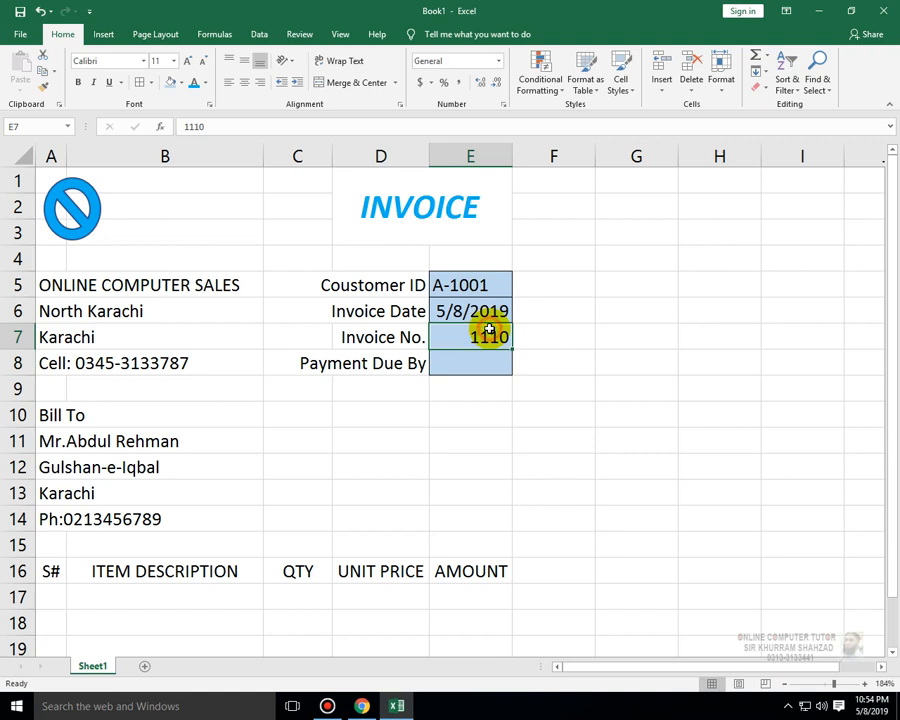
pyautogui.click(243, 83)
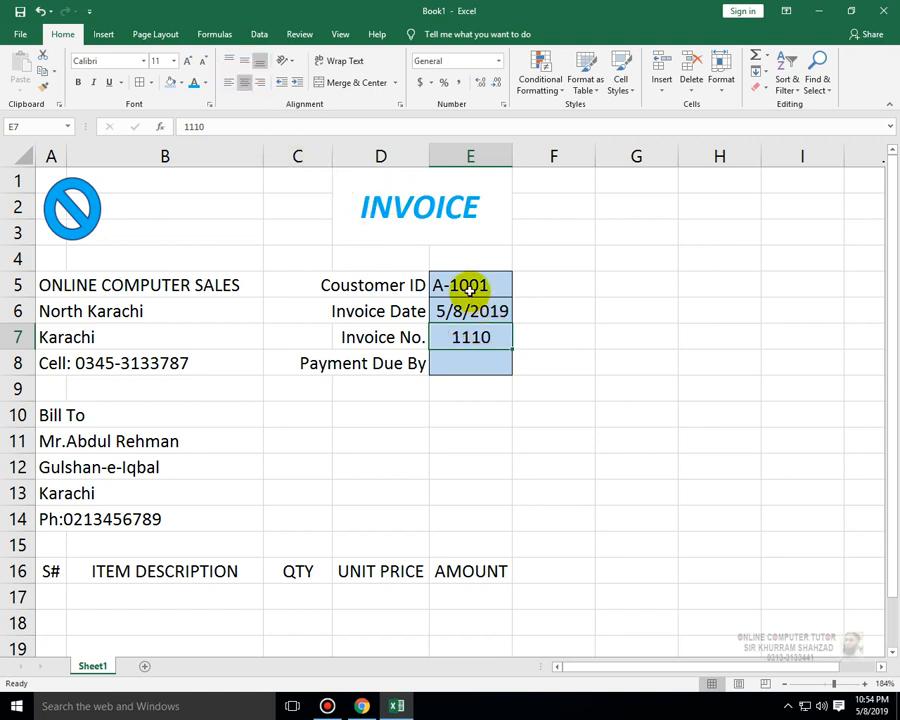
pyautogui.moveTo(470, 287); pyautogui.dragTo(484, 335)
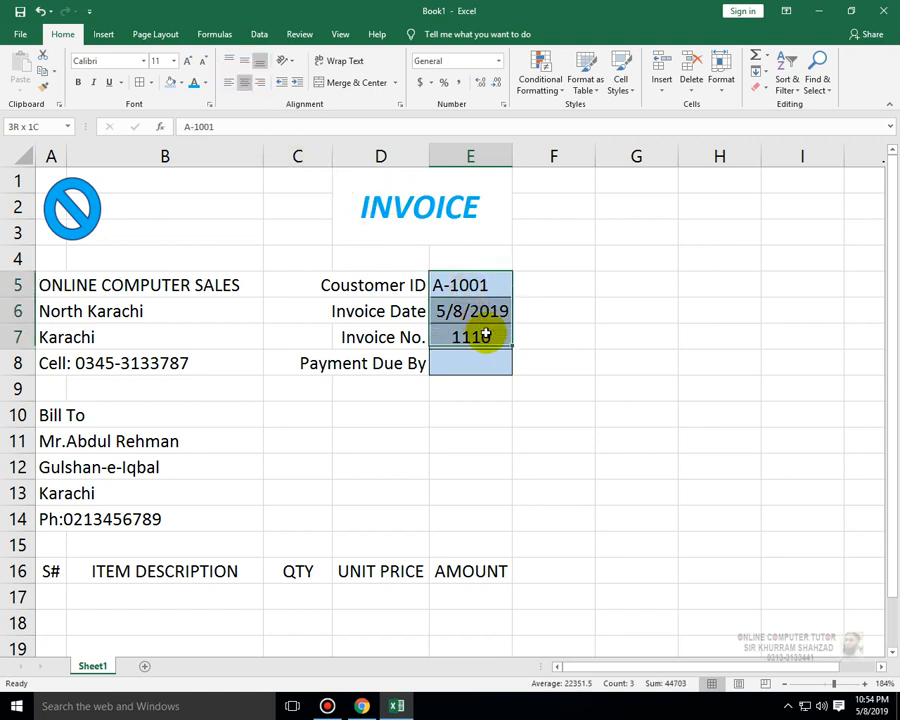
pyautogui.click(244, 83)
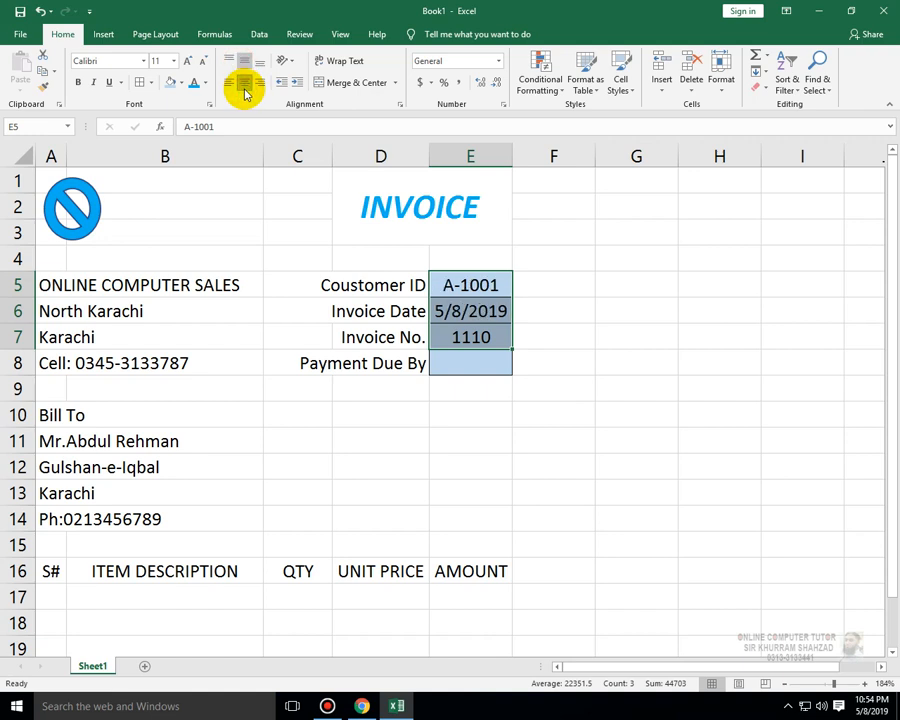
# - Enter the formula =E6+15 in E8 to set the payment due date 15 days after the invoice date
pyautogui.click(477, 362)
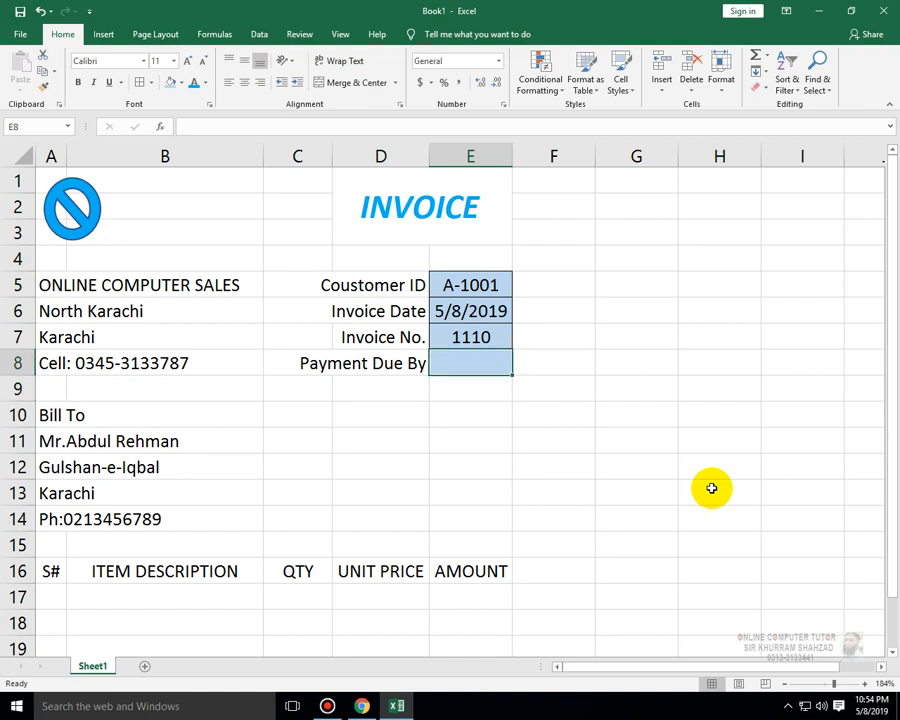
pyautogui.write('-')
pyautogui.press('Return')
pyautogui.press('Up')
pyautogui.press('Up')
pyautogui.press('Up')
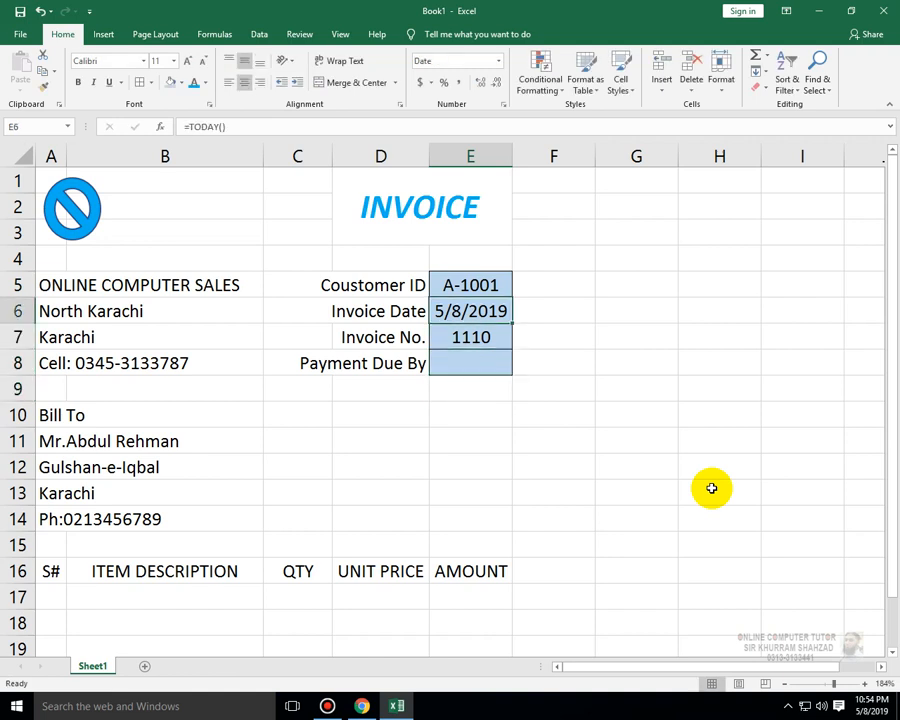
pyautogui.press('Down')
pyautogui.press('Down')
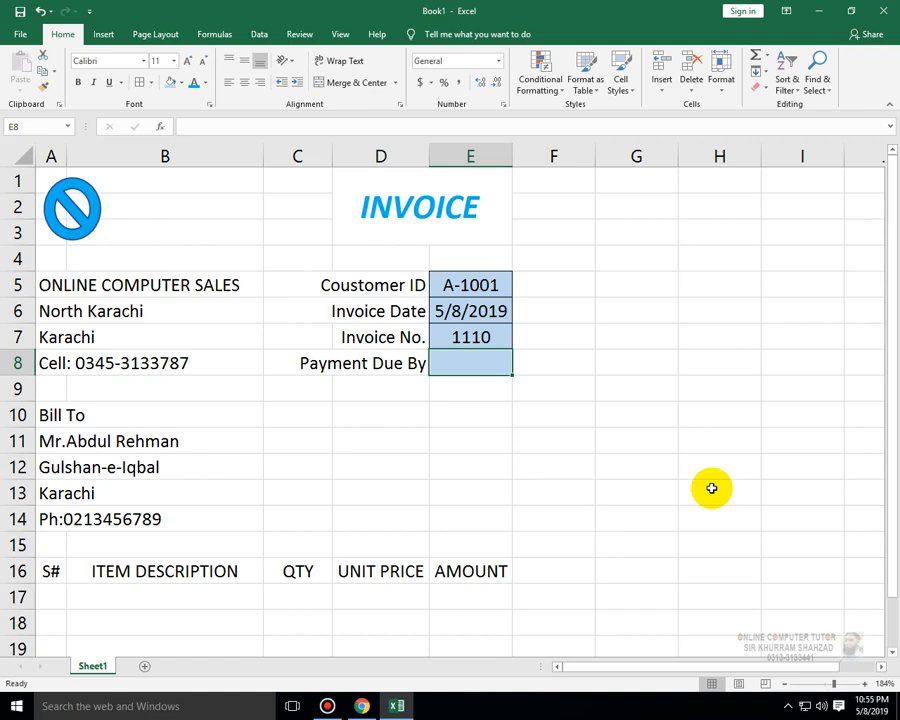
pyautogui.write('=')
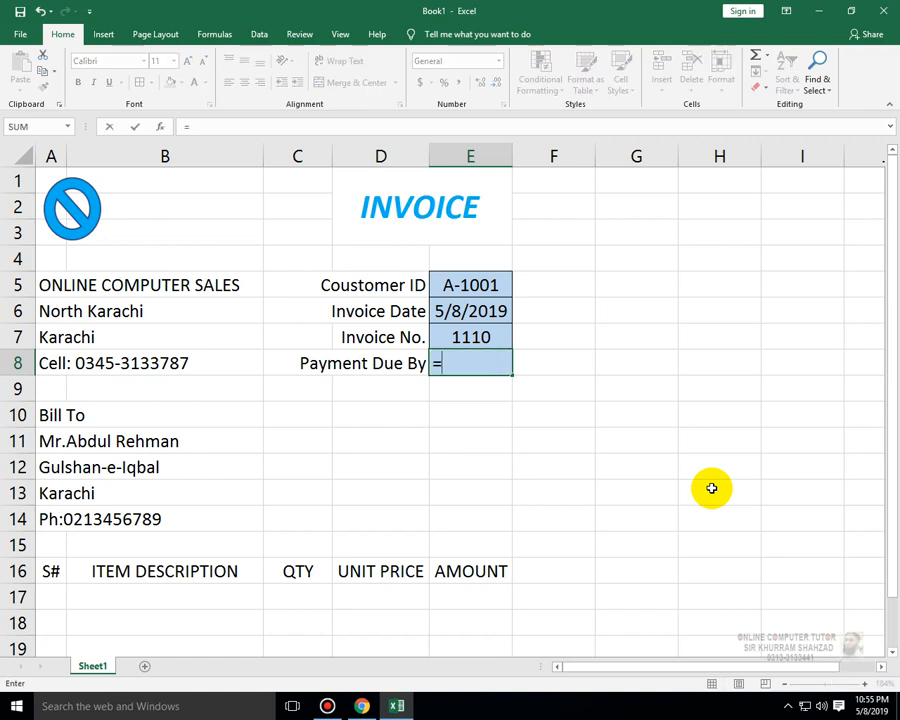
pyautogui.click(483, 312)
pyautogui.write('+15')
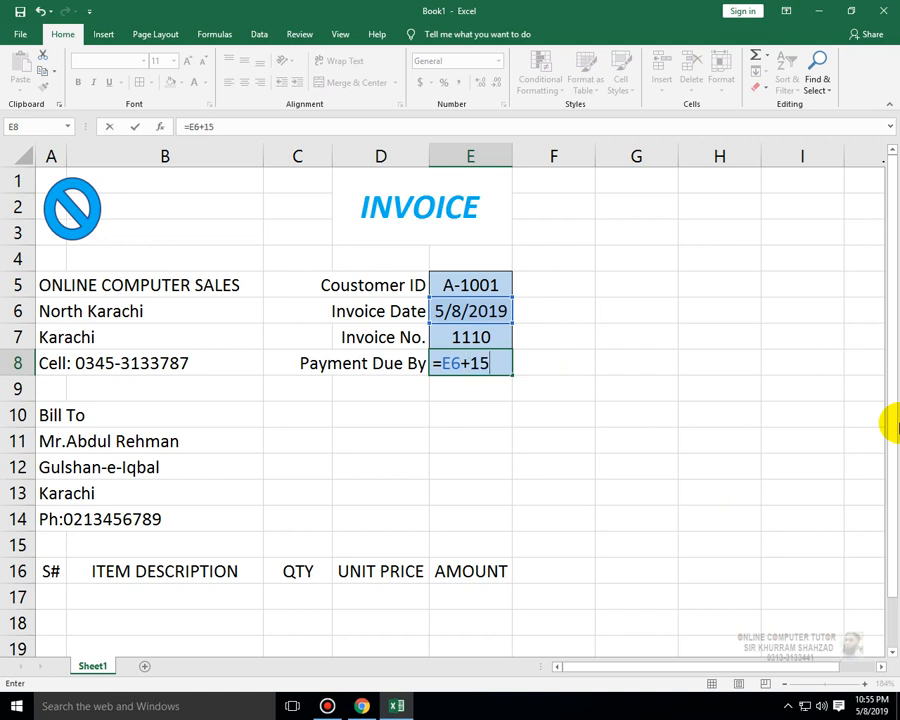
pyautogui.press('Return')
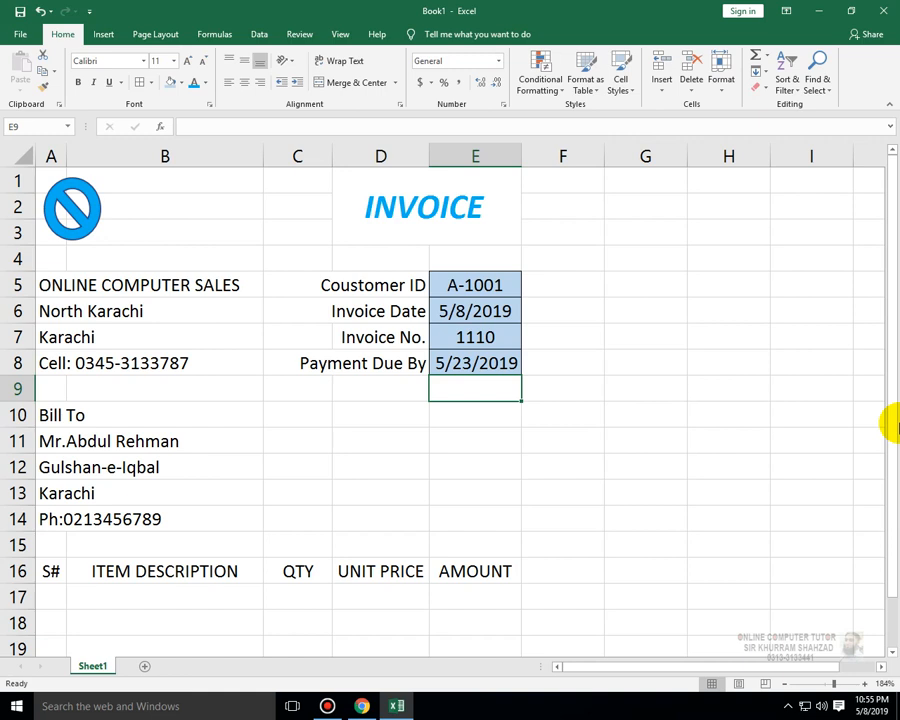
# - Shade the Bill To row A10:E10 and the item table header row A16:E16 with a gray fill
pyautogui.scroll(-2, 822, 464)
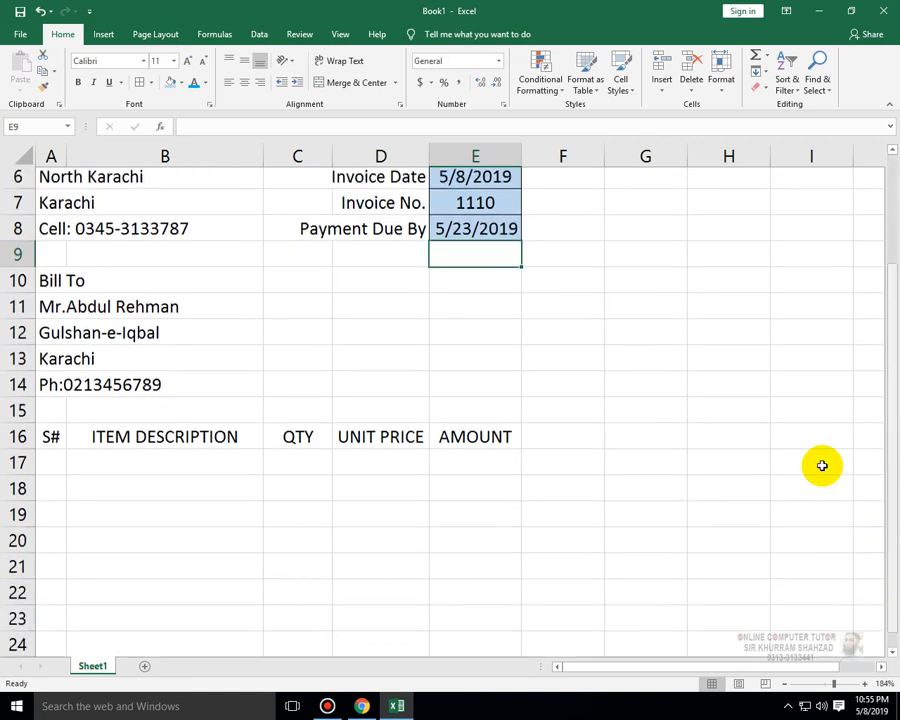
pyautogui.moveTo(50, 259); pyautogui.dragTo(520, 258)
pyautogui.click(172, 85)
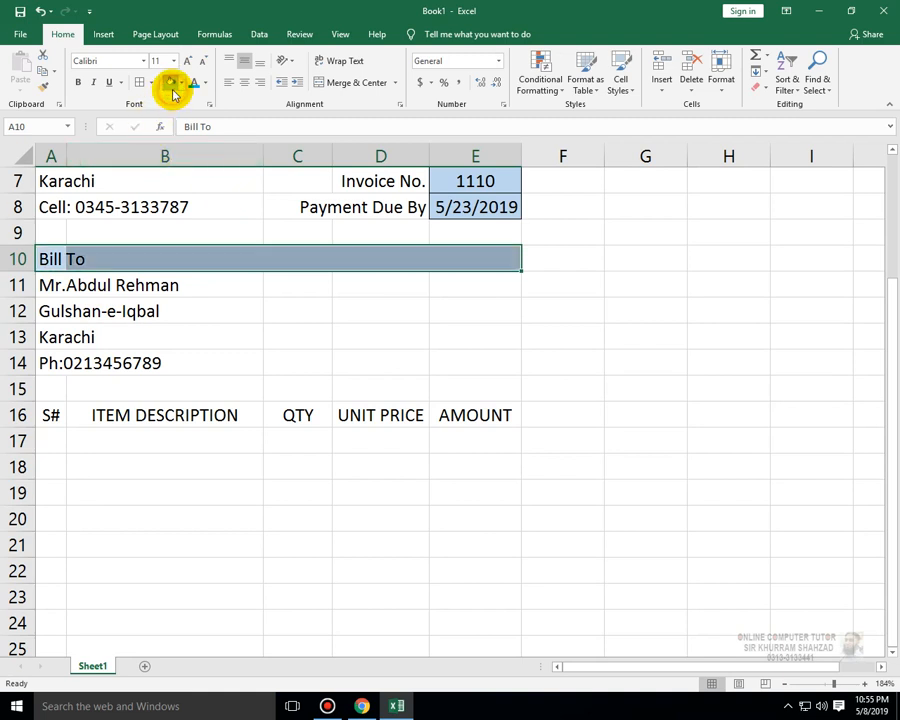
pyautogui.click(182, 84)
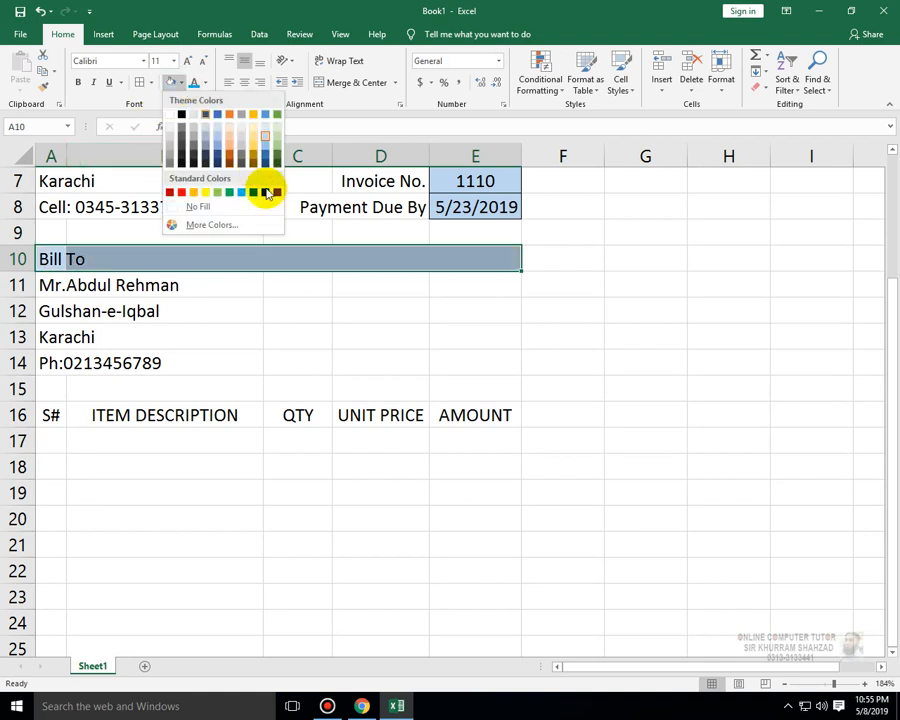
pyautogui.click(170, 145)
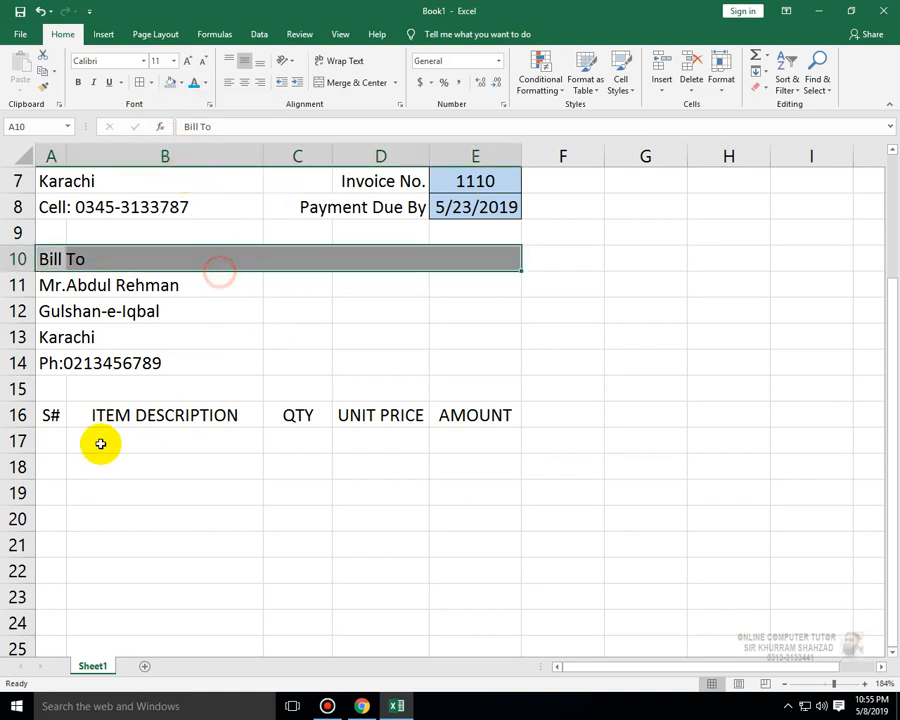
pyautogui.moveTo(48, 414); pyautogui.dragTo(488, 418)
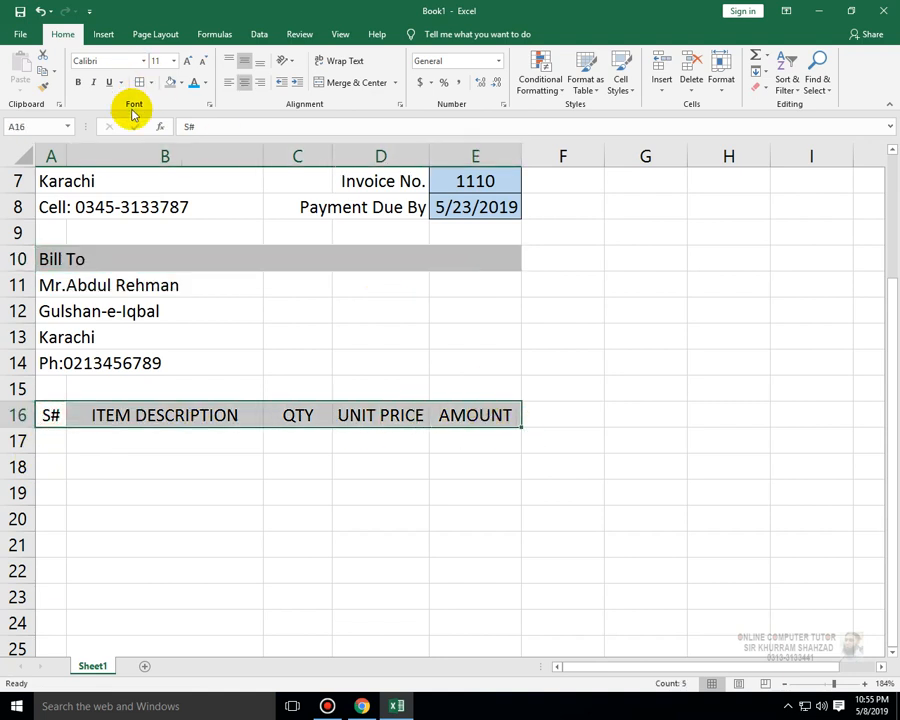
pyautogui.click(172, 83)
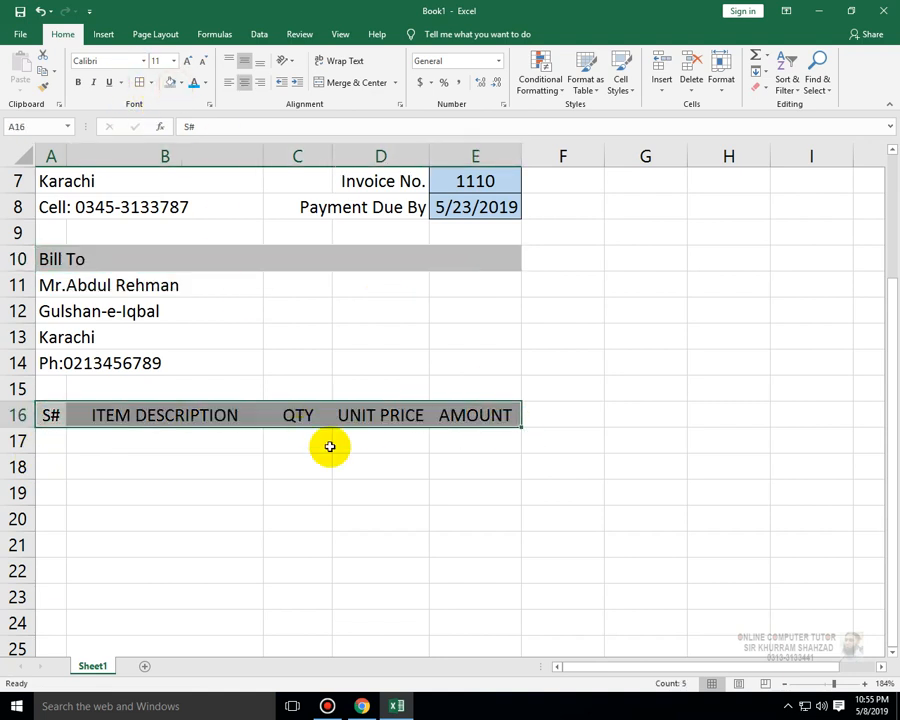
# - Number the items 1, 2, 3 in A17:A19 and add all borders to the item table A16:E25
pyautogui.click(46, 446)
pyautogui.write('1')
pyautogui.press('Return')
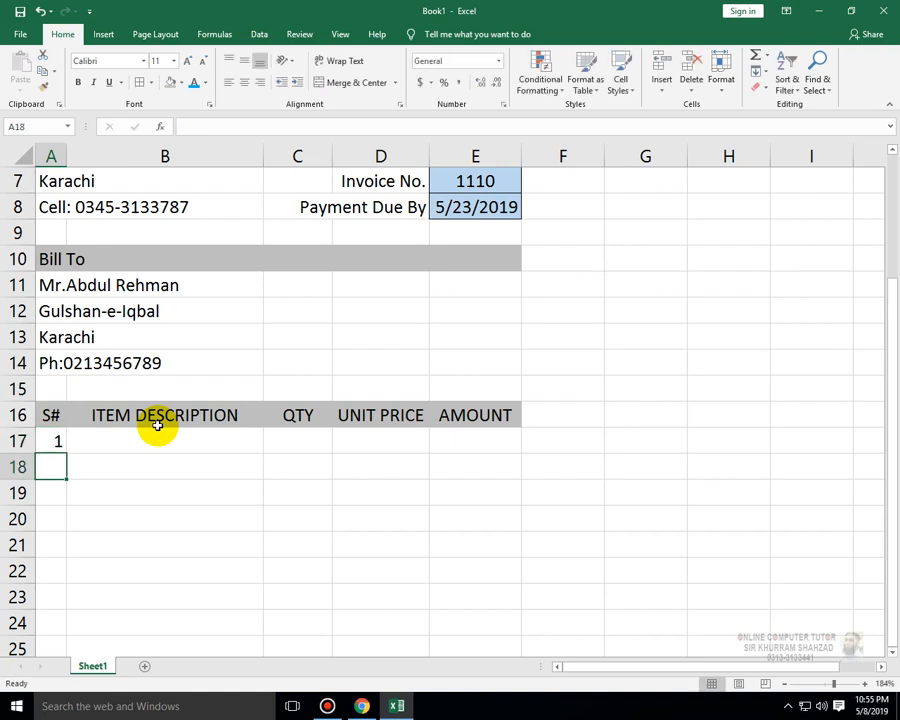
pyautogui.write('2')
pyautogui.press('Return')
pyautogui.write('3')
pyautogui.press('Return')
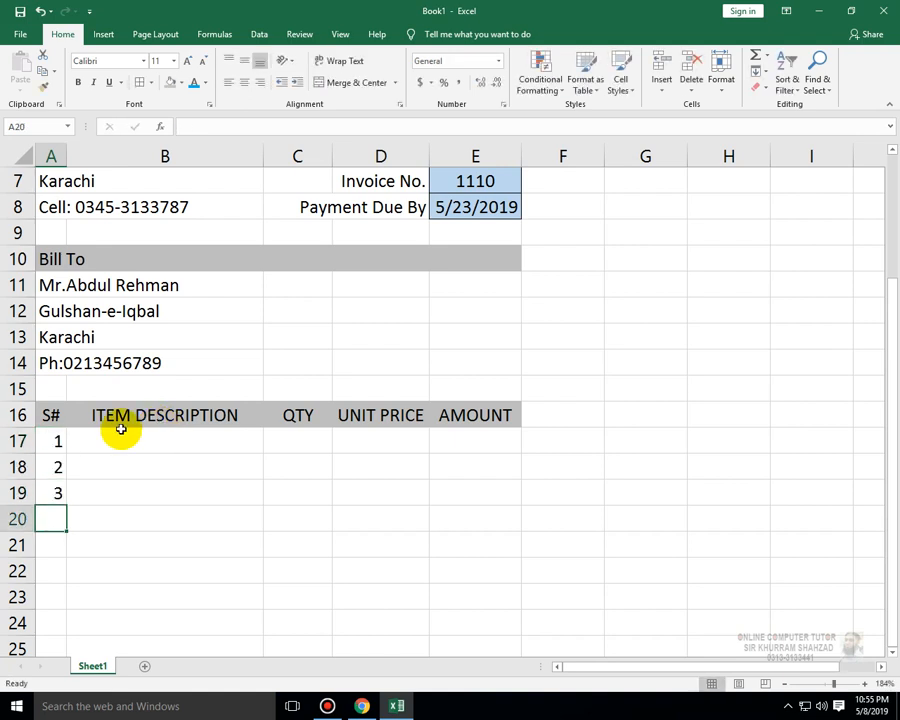
pyautogui.moveTo(49, 413); pyautogui.dragTo(474, 646)
pyautogui.click(140, 83)
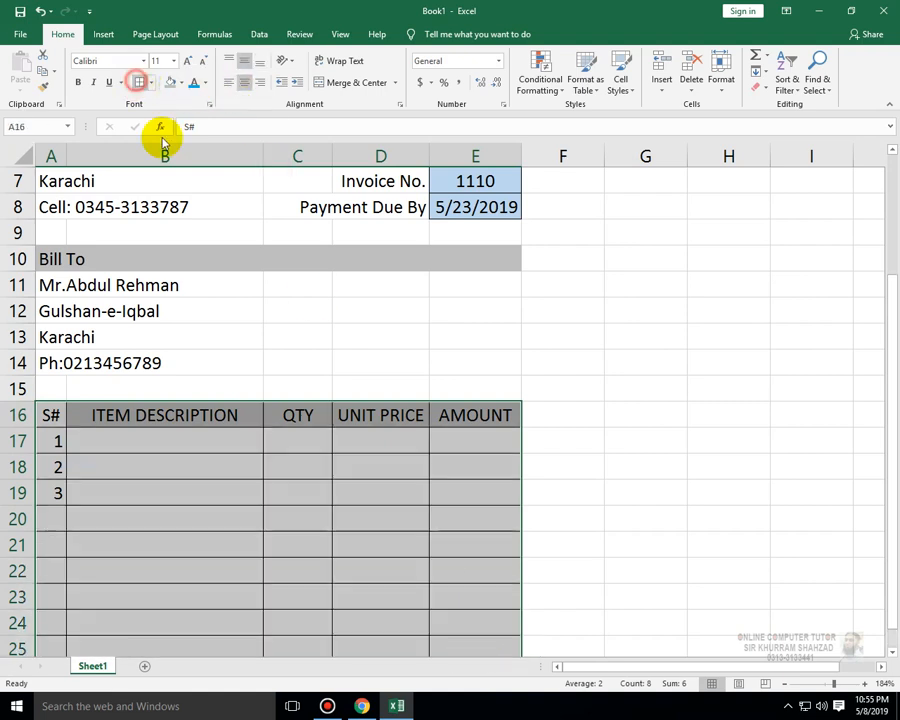
# - Enter the item descriptions Keyboard, Mouse and Hard Disk in B17:B19
pyautogui.click(200, 434)
pyautogui.write('K')
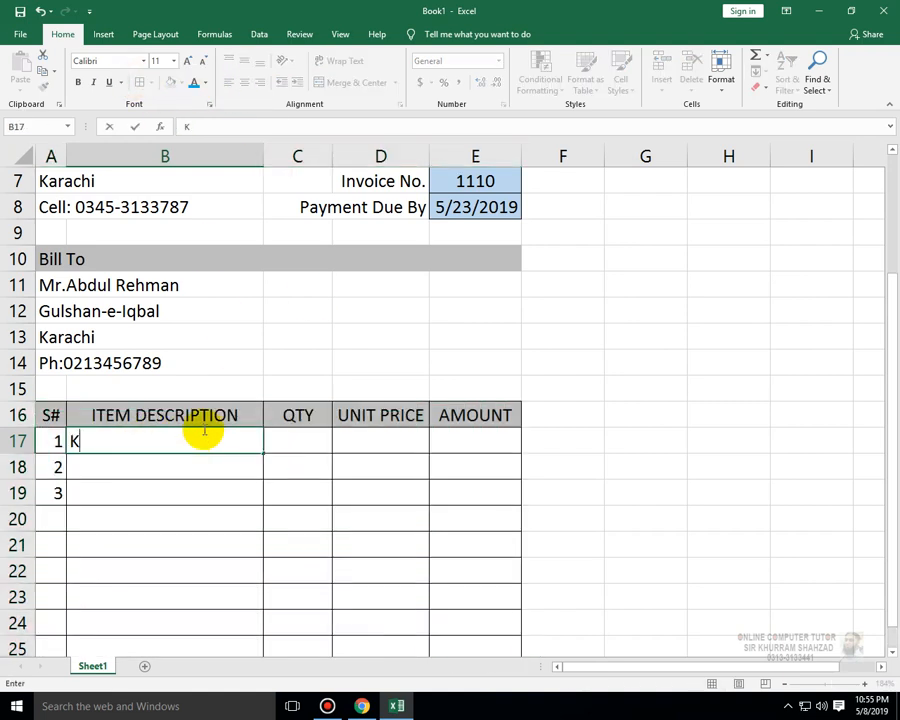
pyautogui.write('eyboard')
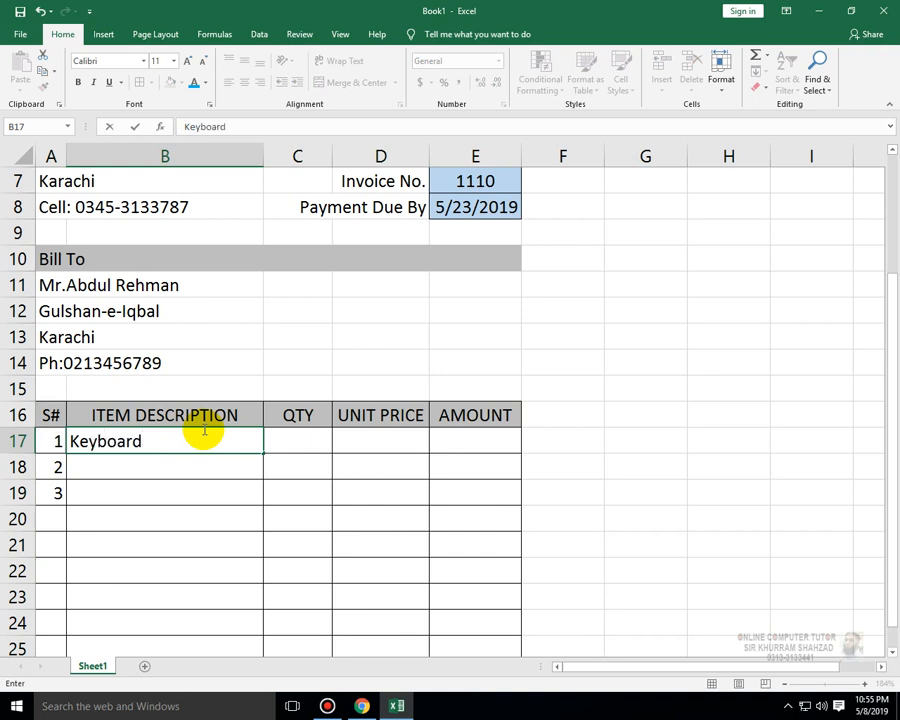
pyautogui.press('Return')
pyautogui.write('Mouse')
pyautogui.press('Return')
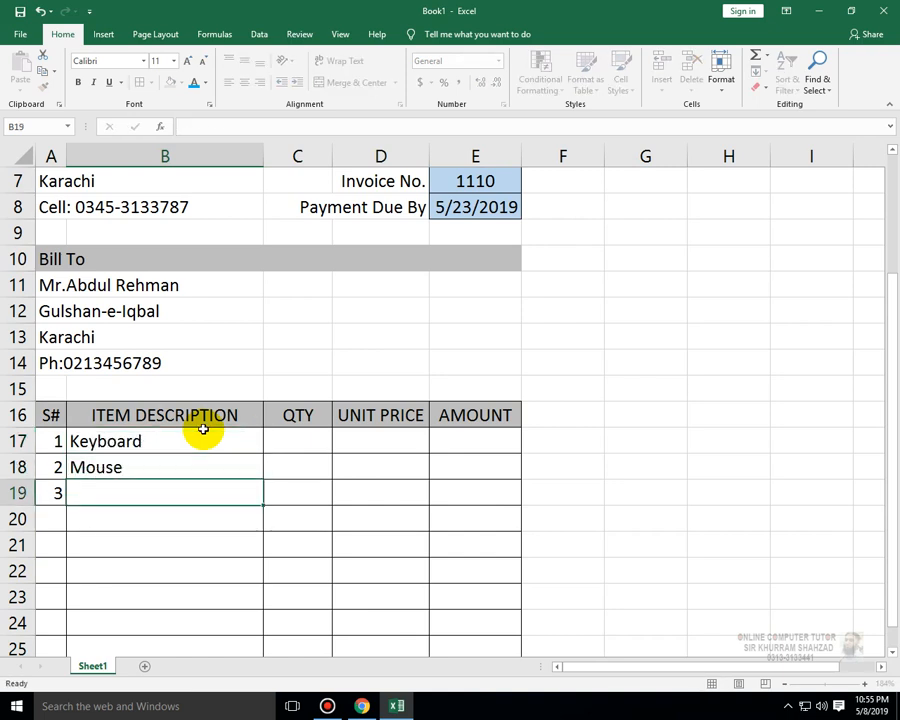
pyautogui.write('Hard')
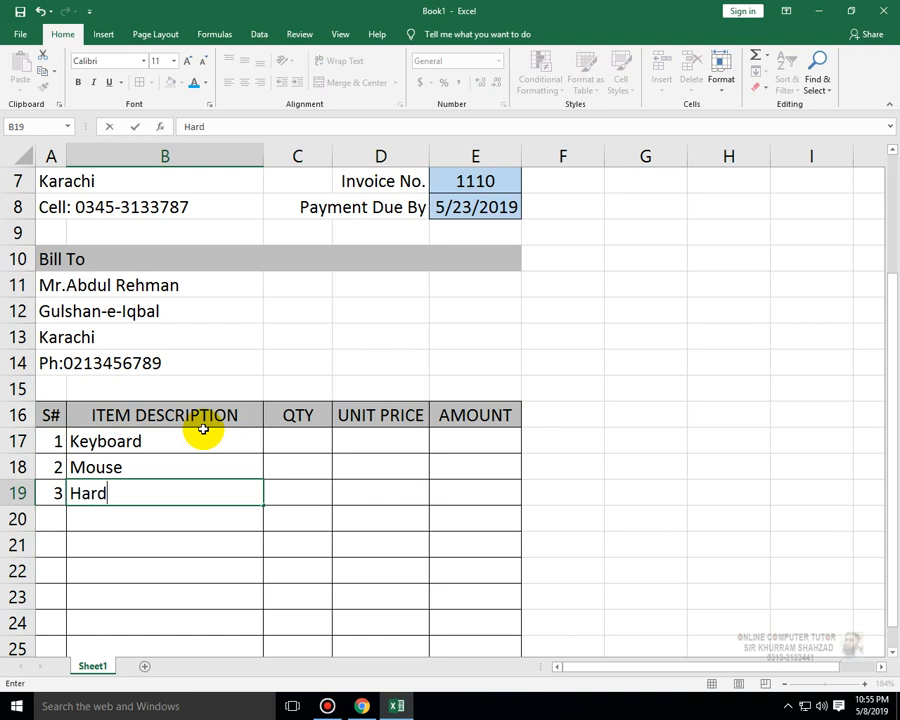
pyautogui.write(' Disk')
pyautogui.press('Return')
# - Enter quantities 10, 20 and 5 in C17:C19
pyautogui.press('Up')
pyautogui.press('Up')
pyautogui.press('Right')
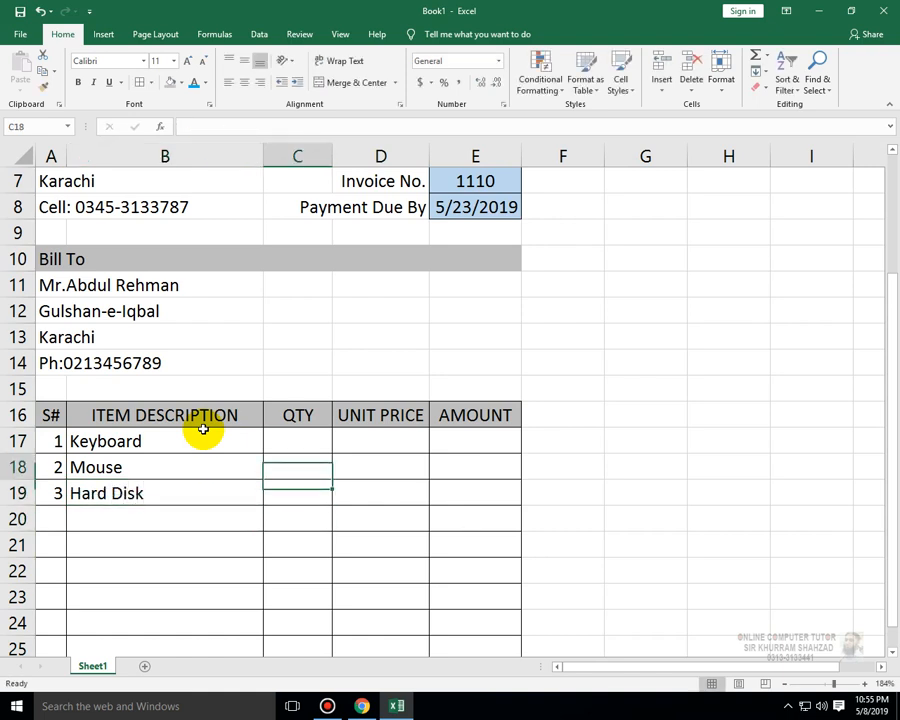
pyautogui.press('Up')
pyautogui.write('1')
pyautogui.press('Return')
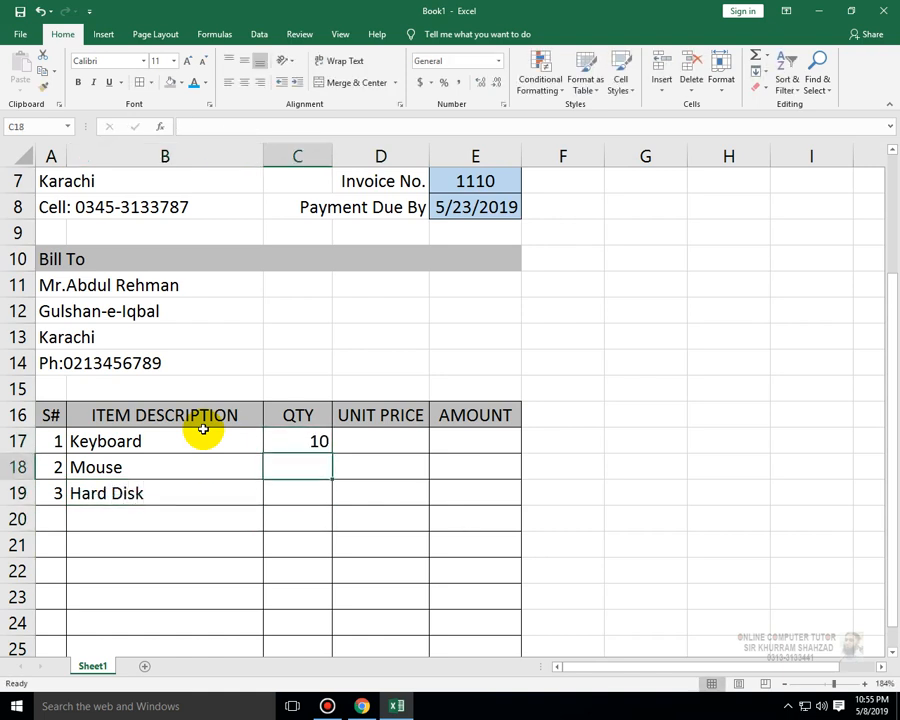
pyautogui.write('20')
pyautogui.press('Return')
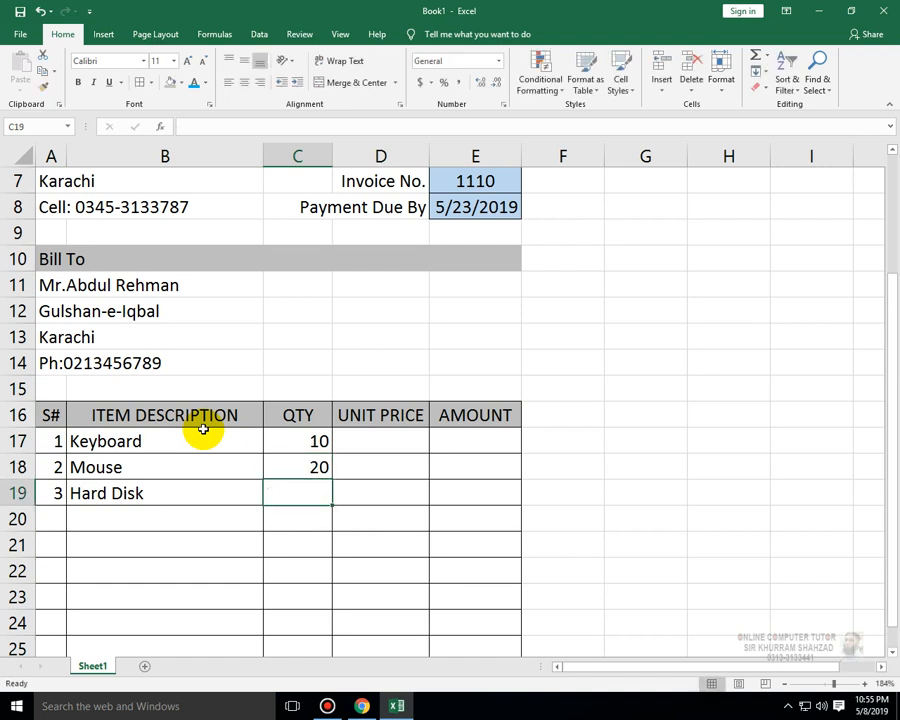
pyautogui.write('5')
pyautogui.press('Return')
# - Enter unit prices 300, 250 and 1800 in D17:D19
pyautogui.press('Right')
pyautogui.press('Up')
pyautogui.press('Up')
pyautogui.press('Up')
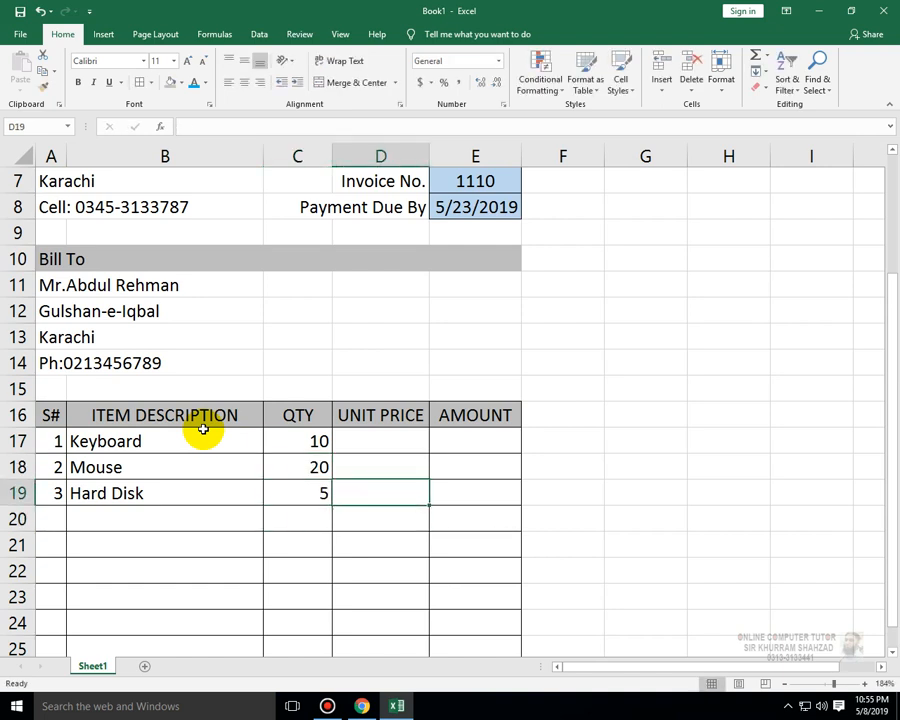
pyautogui.write('300')
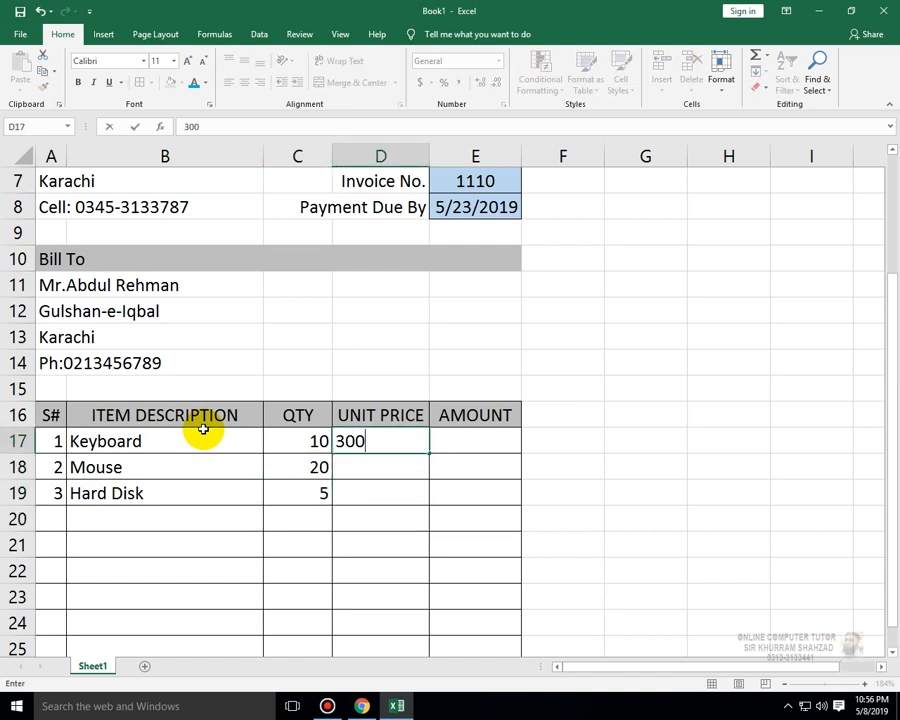
pyautogui.press('Return')
pyautogui.write('25')
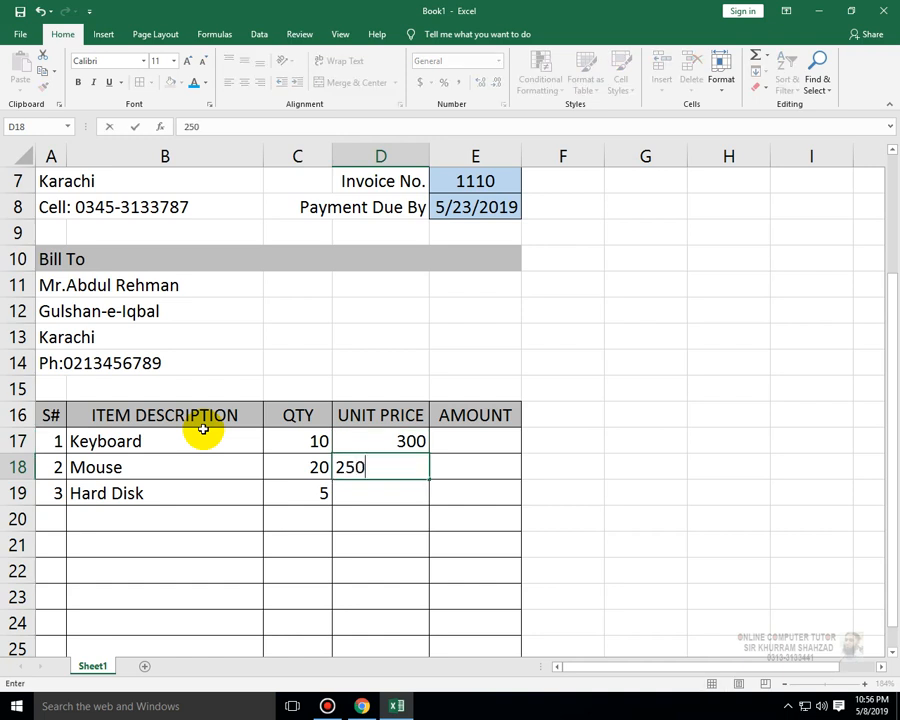
pyautogui.write('0')
pyautogui.press('Return')
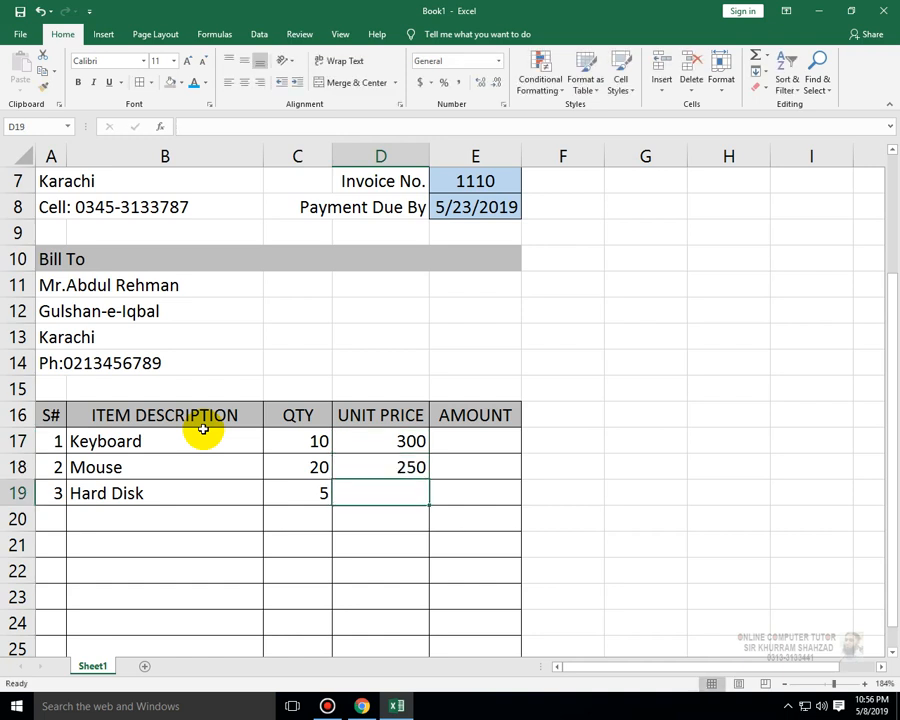
pyautogui.write('1800')
pyautogui.press('Return')
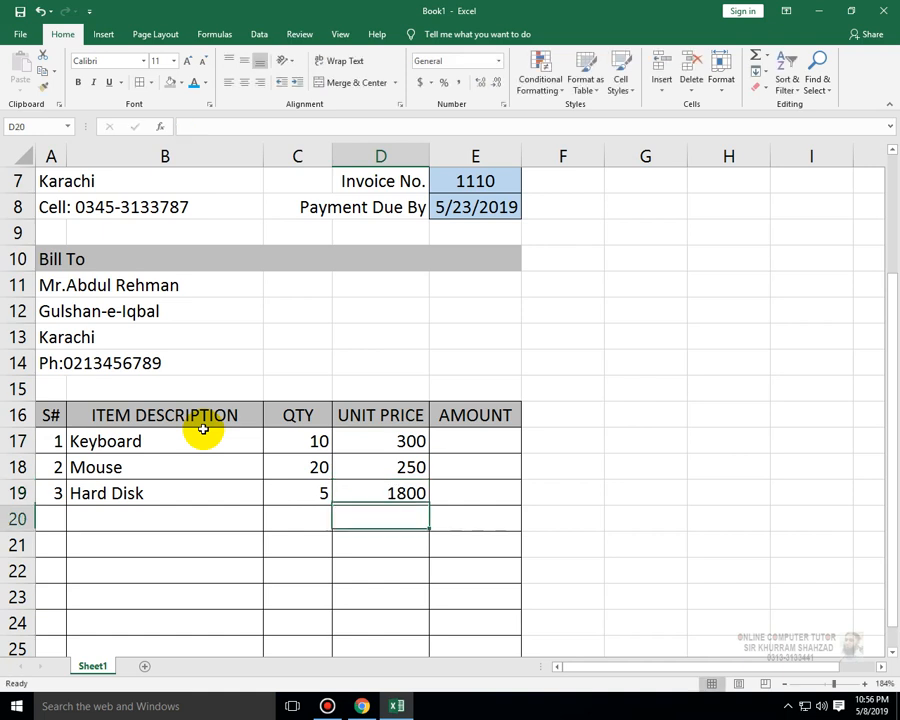
# - Enter a formula in E17 multiplying quantity by unit price (=C17*D17)
pyautogui.press('Right')
pyautogui.press('Up')
pyautogui.press('Up')
pyautogui.press('Up')
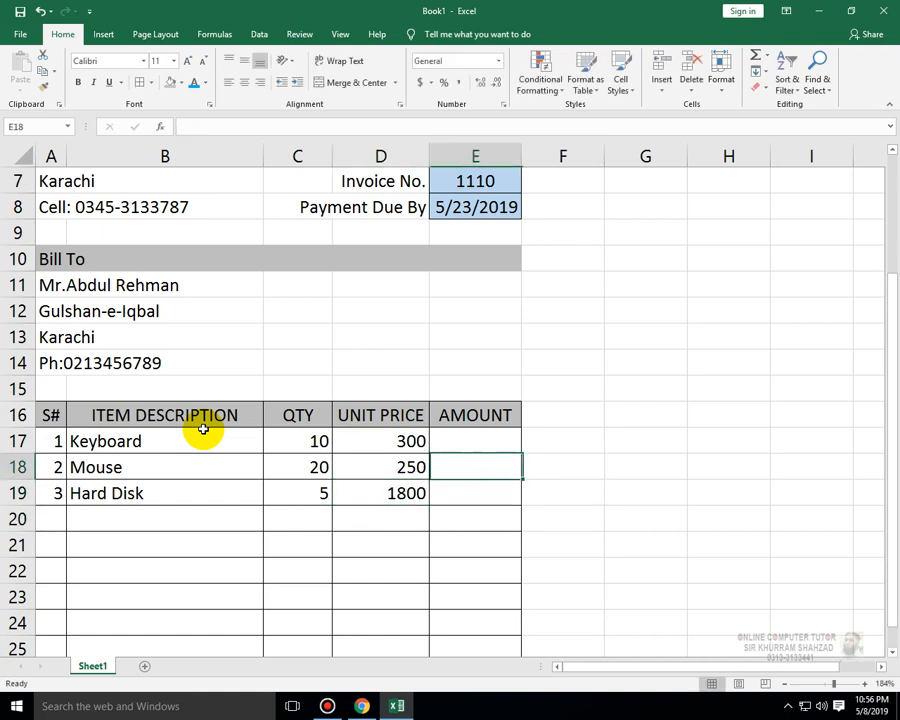
pyautogui.press('Down')
pyautogui.press('Down')
pyautogui.press('Up')
pyautogui.press('Up')
pyautogui.write('=')
pyautogui.press('Left')
pyautogui.press('Left')
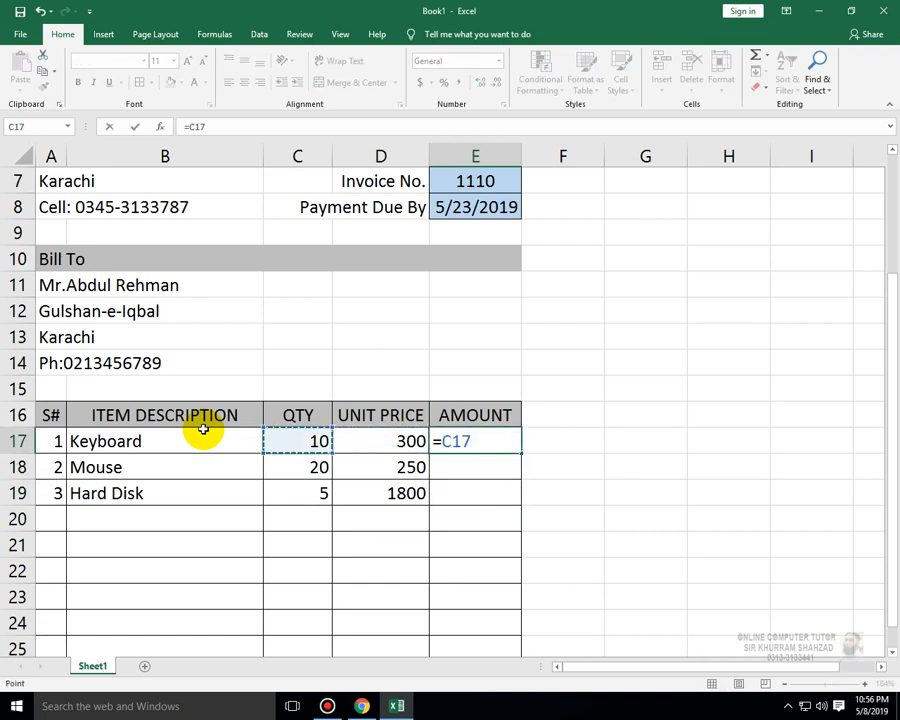
pyautogui.write('*')
pyautogui.press('Left')
pyautogui.press('Left')
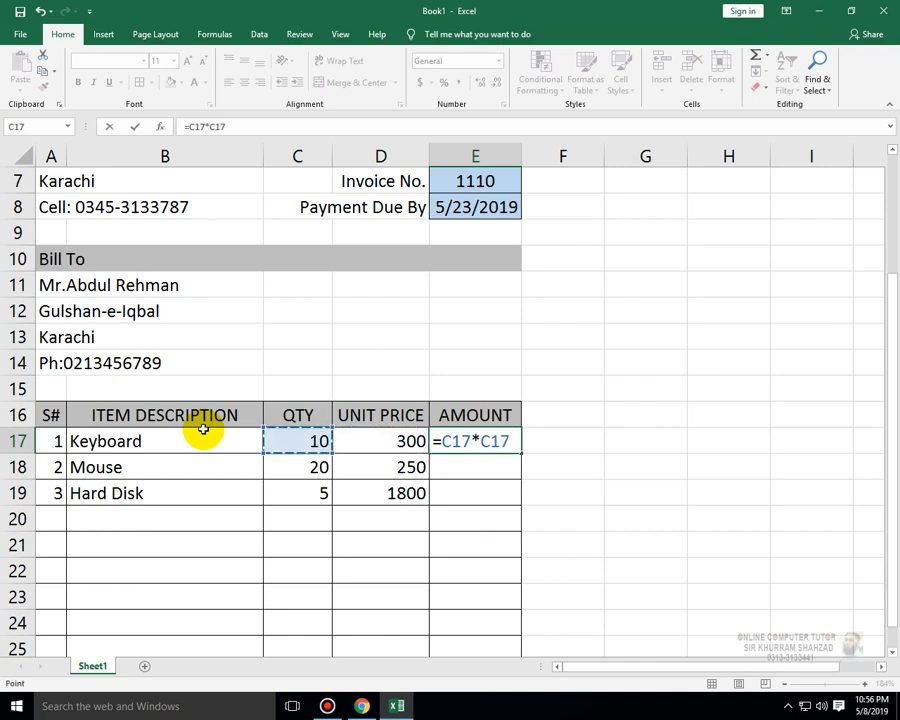
pyautogui.press('Right')
pyautogui.press('Return')
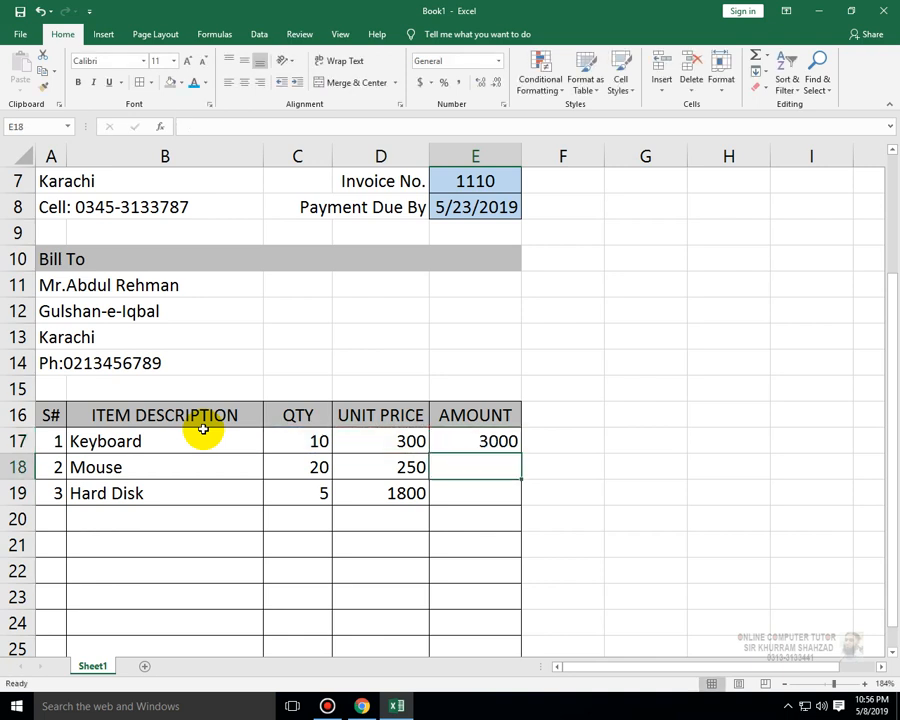
# - Copy the amount formula from E17 into E18:E19
pyautogui.hotkey('ctrl', 'c')
pyautogui.press('Down')
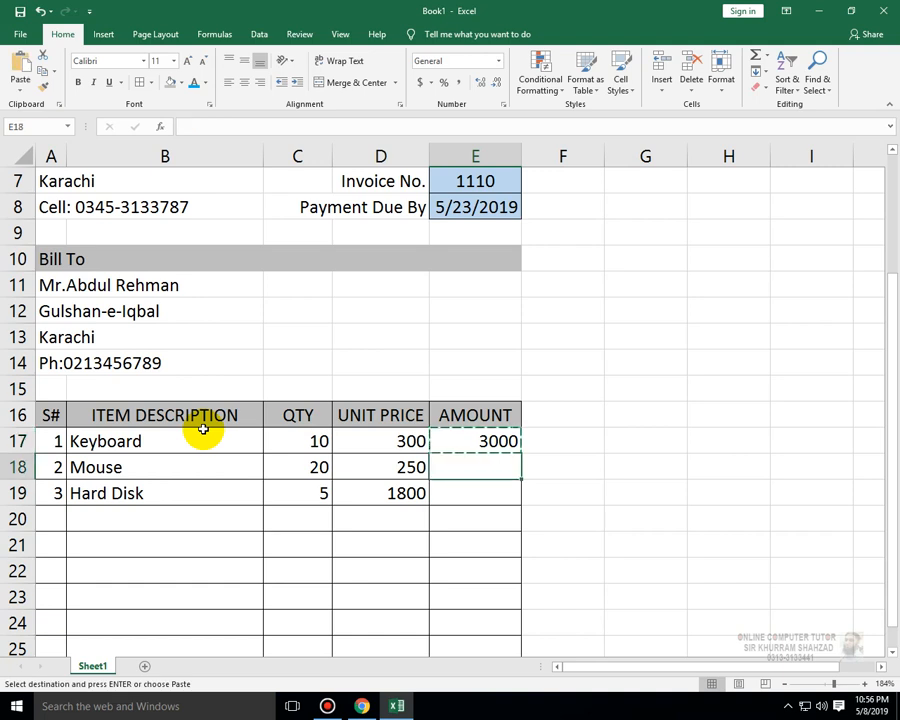
pyautogui.hotkey('shift', 'Down')
pyautogui.hotkey('shift', 'Down')
pyautogui.hotkey('shift', 'Up')
pyautogui.hotkey('ctrl', 'v')
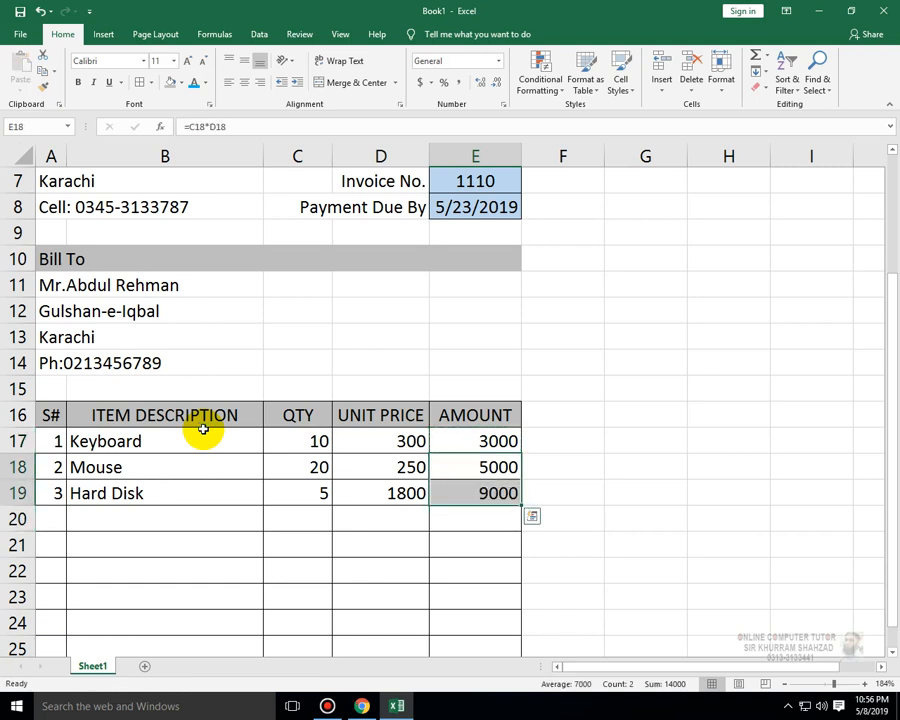
pyautogui.press('Down')
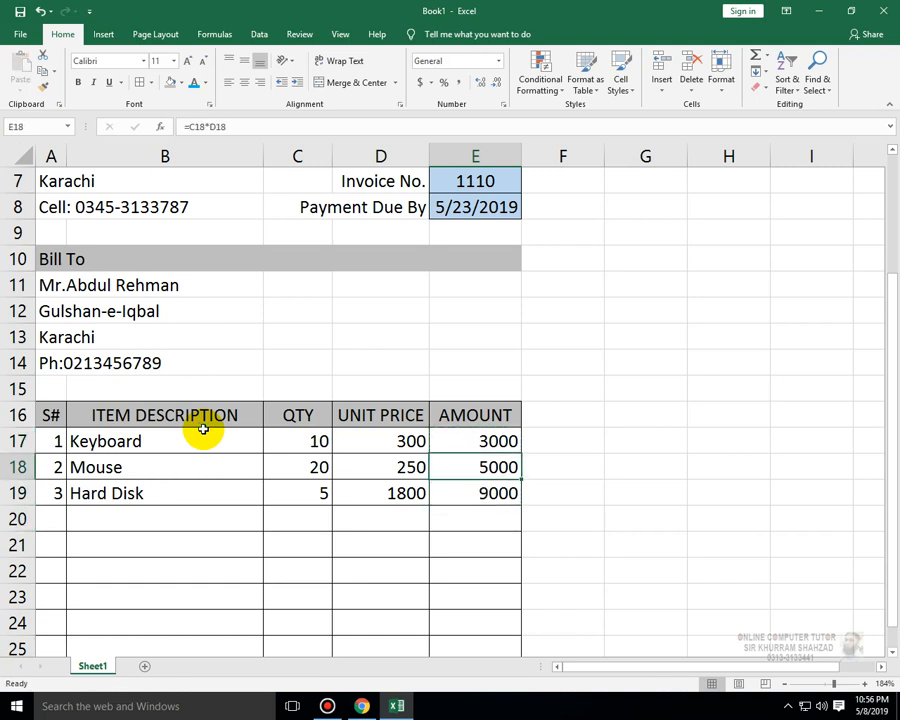
# - Enter the label SUB TOTAL in D26 below the item table
pyautogui.press('Down')
pyautogui.press('Down')
pyautogui.press('Down')
pyautogui.press('Down')
pyautogui.press('Down')
pyautogui.press('Down')
pyautogui.press('Down')
pyautogui.press('Down')
pyautogui.press('Down')
pyautogui.press('Down')
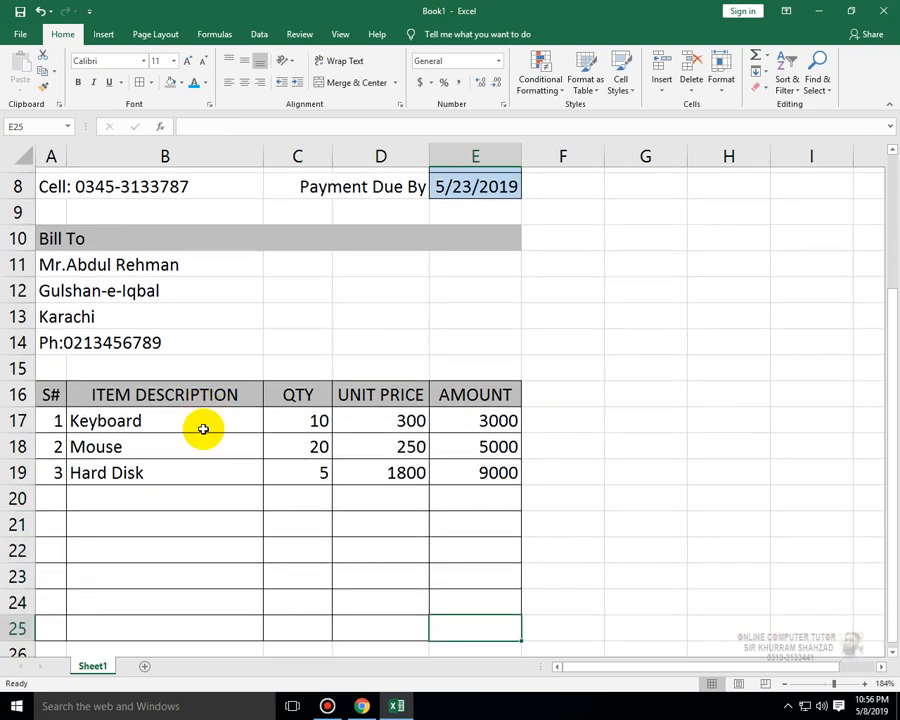
pyautogui.press('Up')
pyautogui.press('Up')
pyautogui.press('Up')
pyautogui.press('Up')
pyautogui.press('Down')
pyautogui.press('Left')
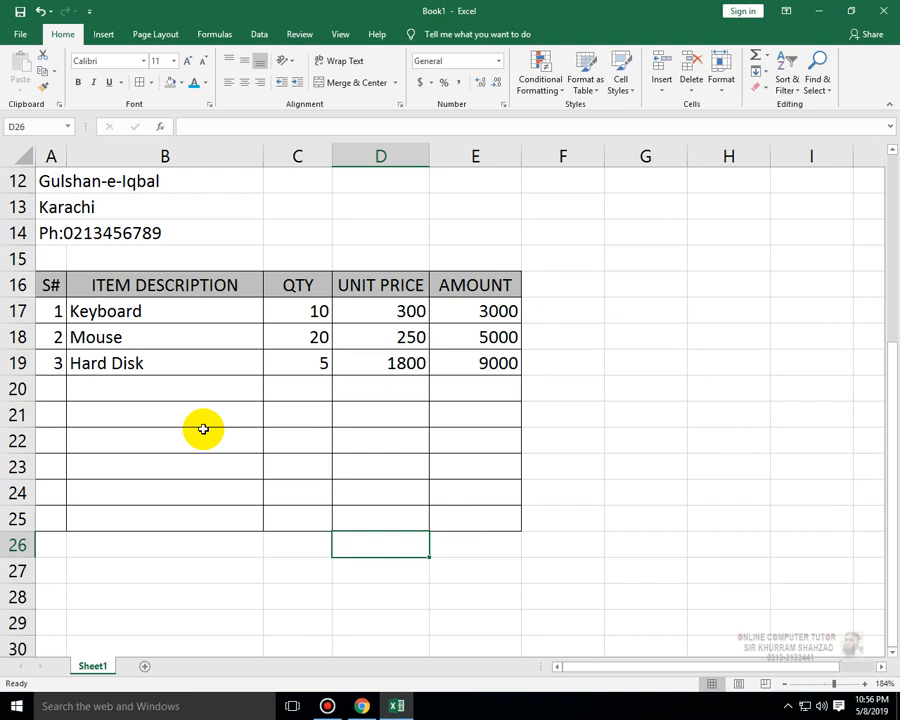
pyautogui.write('SUB')
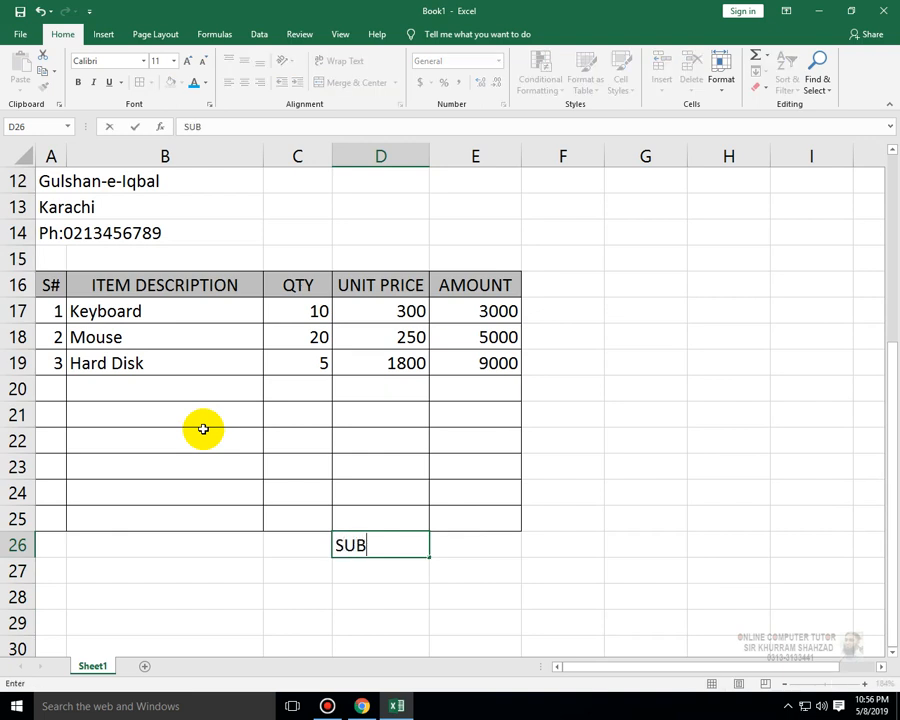
pyautogui.write(' TOTLA\\')
pyautogui.press('Return')
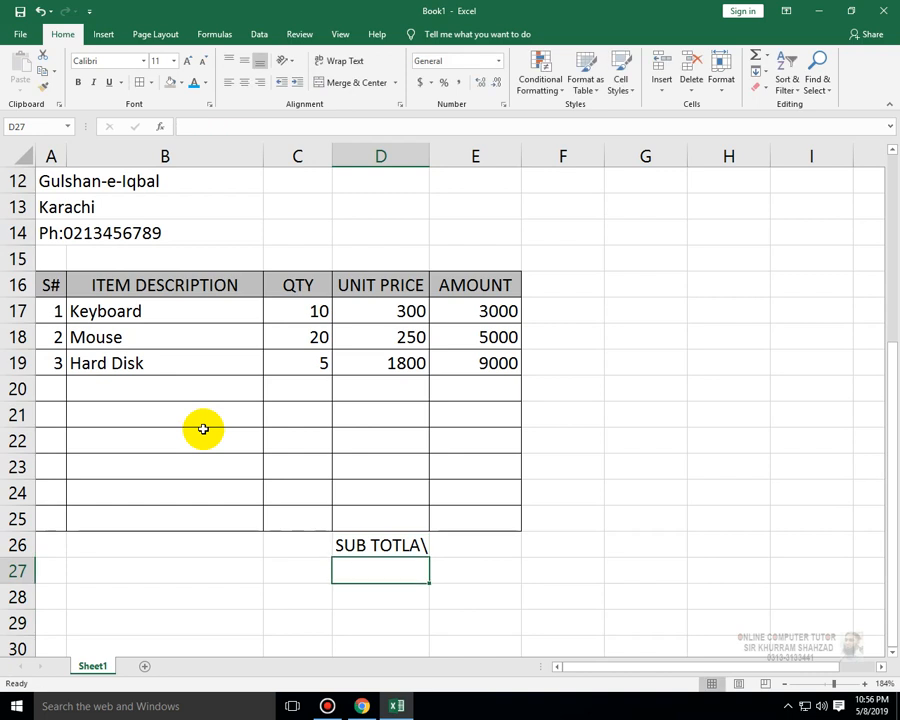
pyautogui.press('Up')
pyautogui.press('F2')
pyautogui.press('BackSpace')
pyautogui.press('BackSpace')
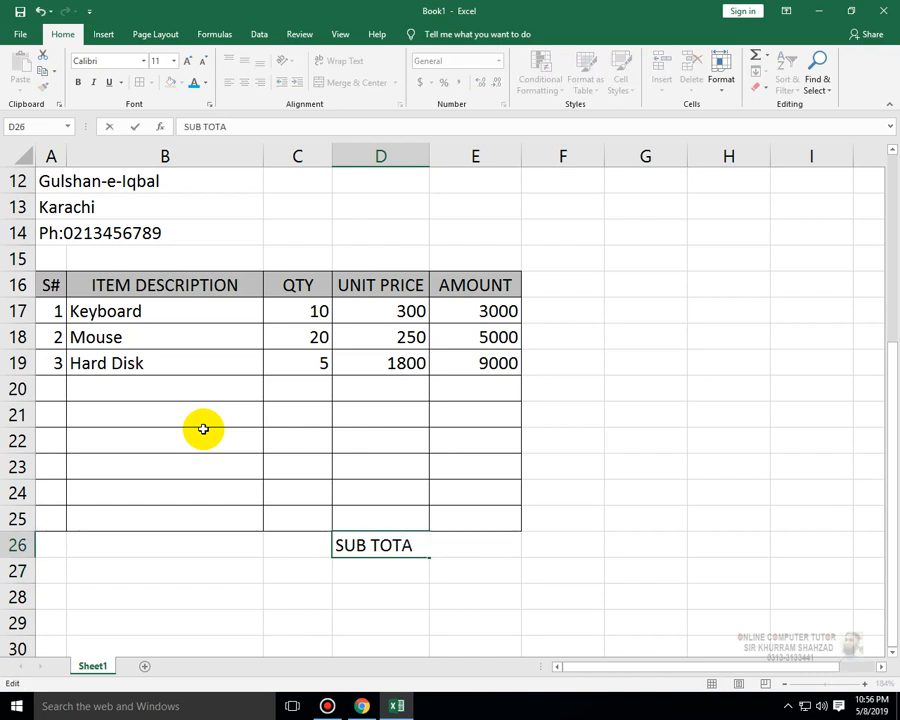
pyautogui.write('L')
pyautogui.press('Return')
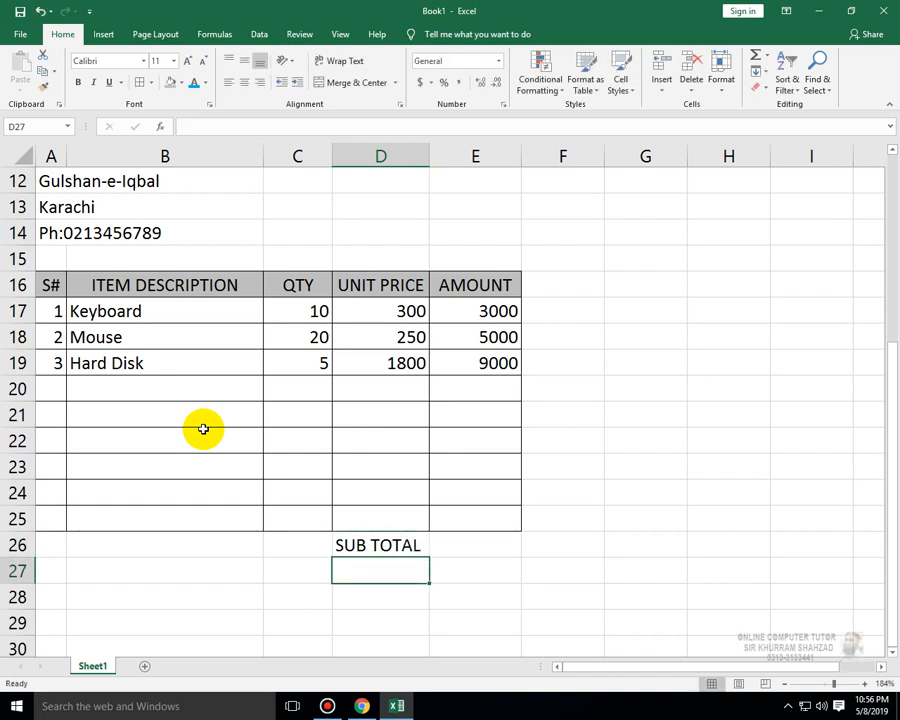
# - Enter the labels TAX and DISCOUNT in D27 and D28
pyautogui.write('TAX AMO')
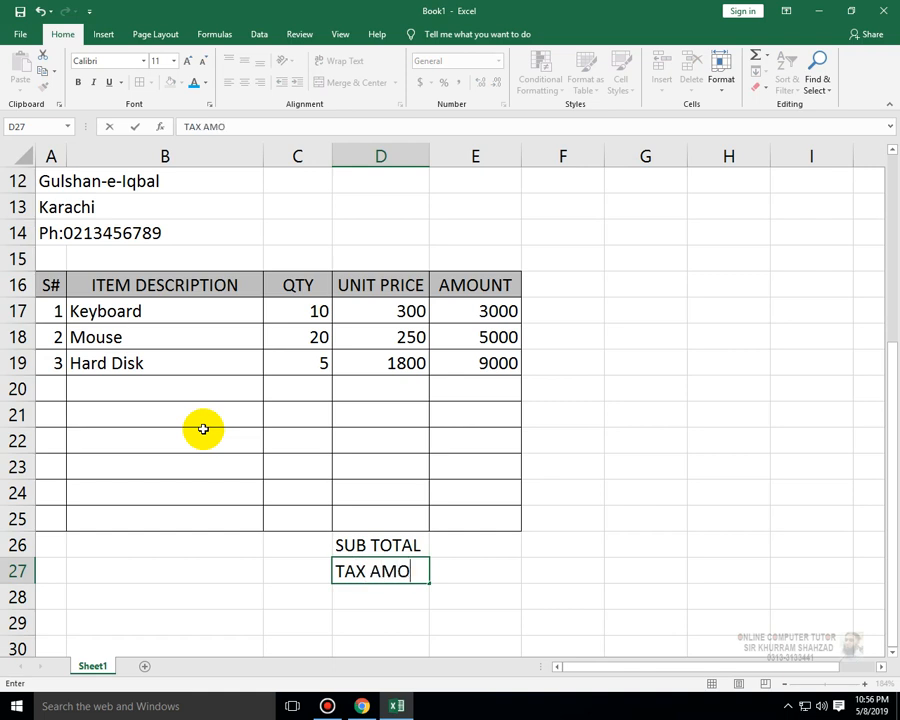
pyautogui.press('BackSpace')
pyautogui.press('BackSpace')
pyautogui.press('BackSpace')
pyautogui.press('Return')
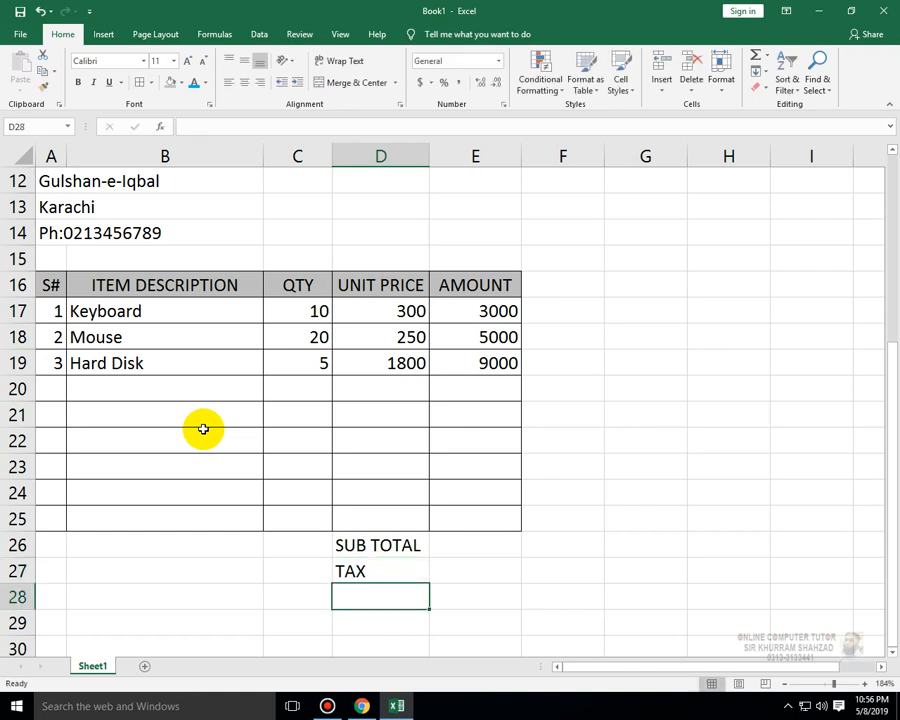
pyautogui.write('DISCO')
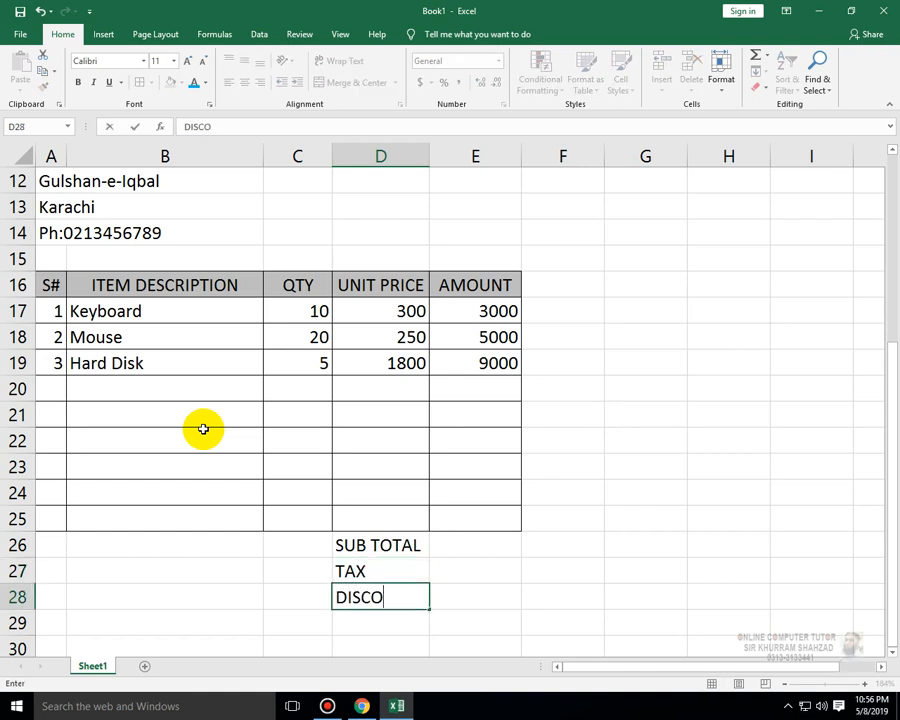
pyautogui.write('UNT')
pyautogui.press('Return')
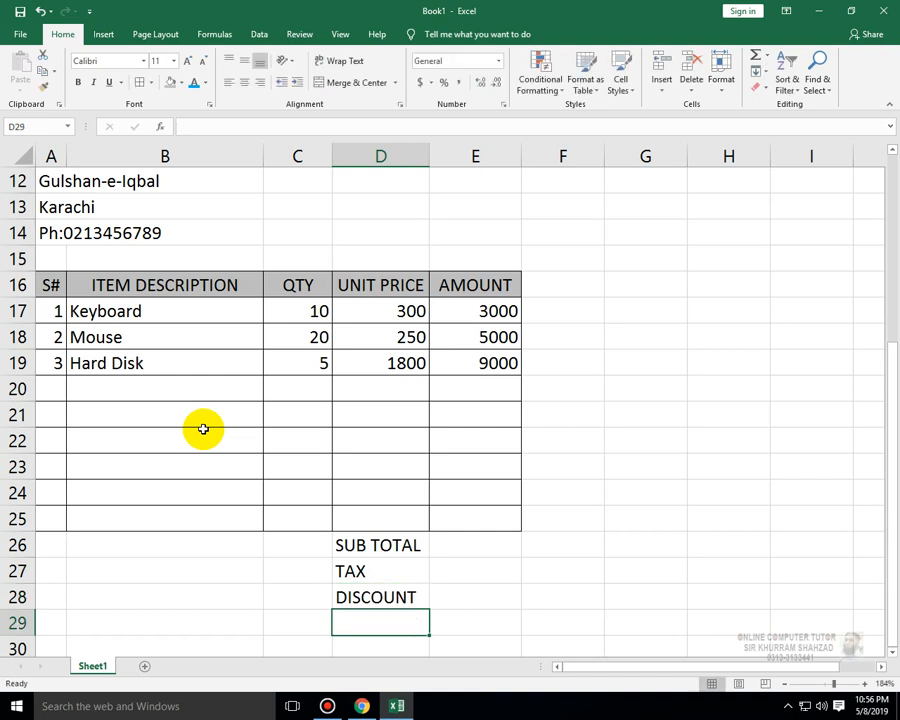
# - Enter the label TOTAL in D29
pyautogui.write('TO')
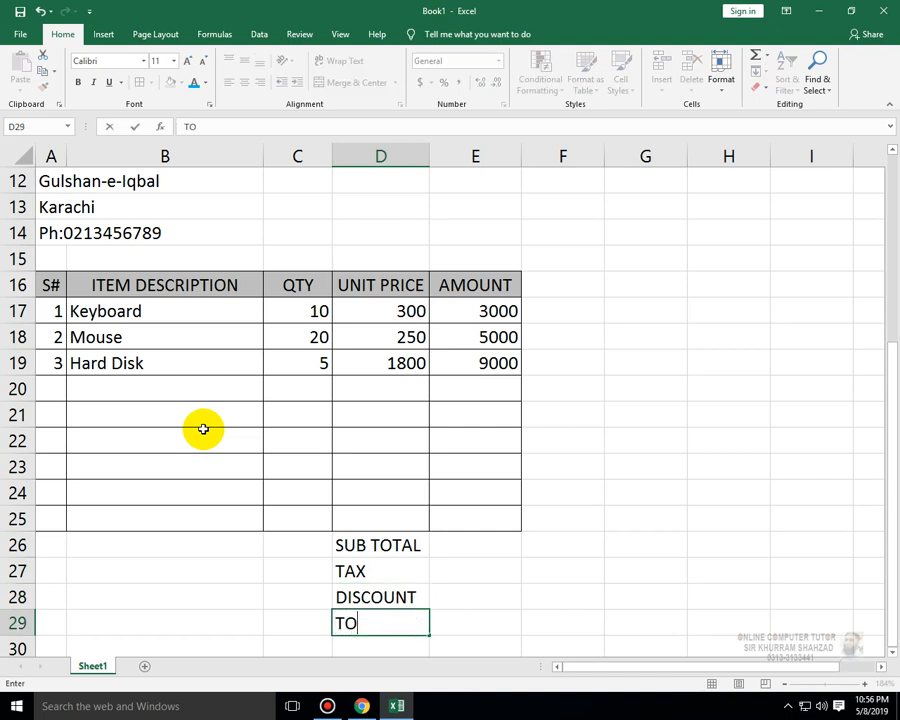
pyautogui.write('TAL\\')
pyautogui.press('Return')
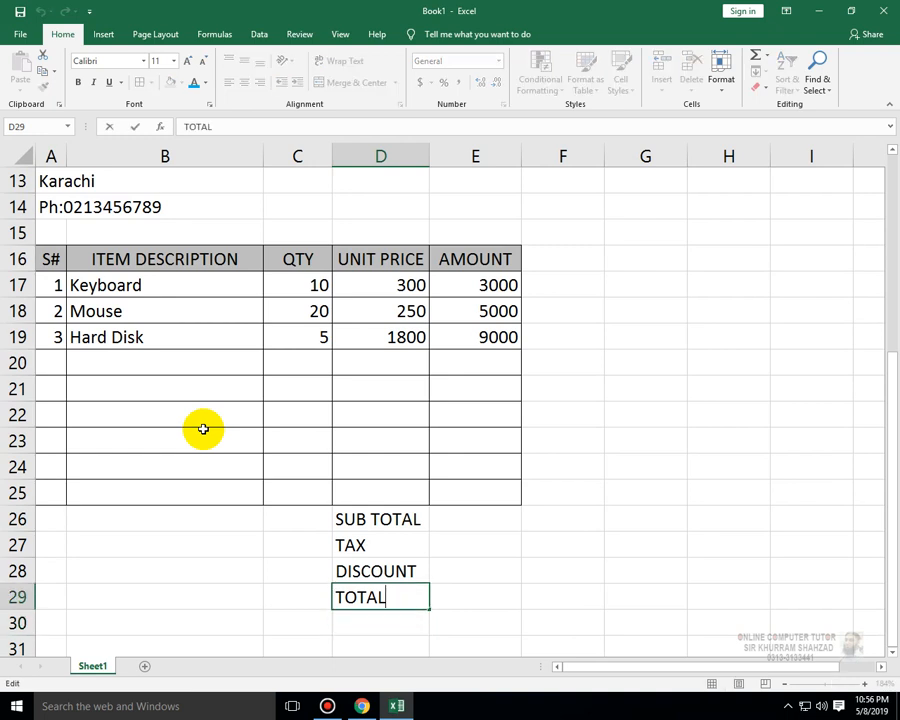
pyautogui.write('\\')
pyautogui.press('Return')
pyautogui.press('Up')
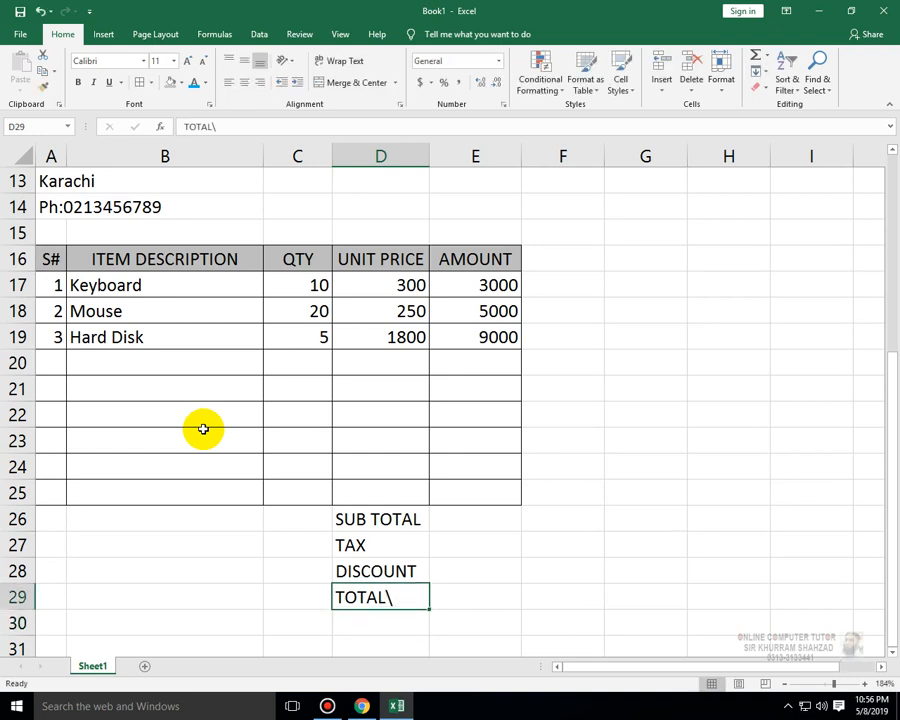
pyautogui.press('F2')
pyautogui.press('BackSpace')
pyautogui.press('Return')
# - Right-align the summary labels in D26:D29
pyautogui.moveTo(397, 518); pyautogui.dragTo(387, 590)
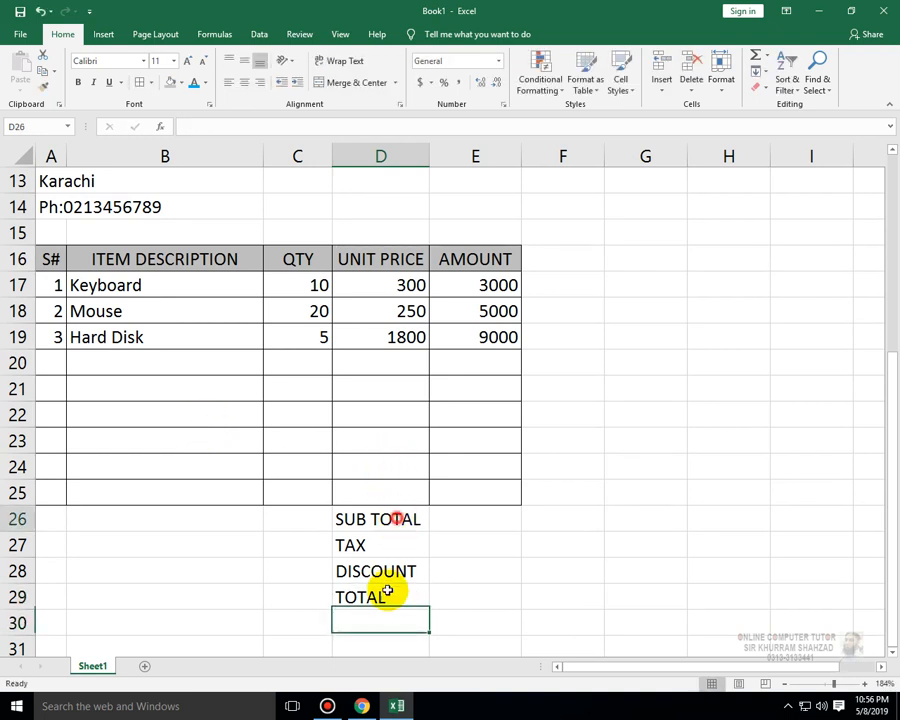
pyautogui.click(245, 81)
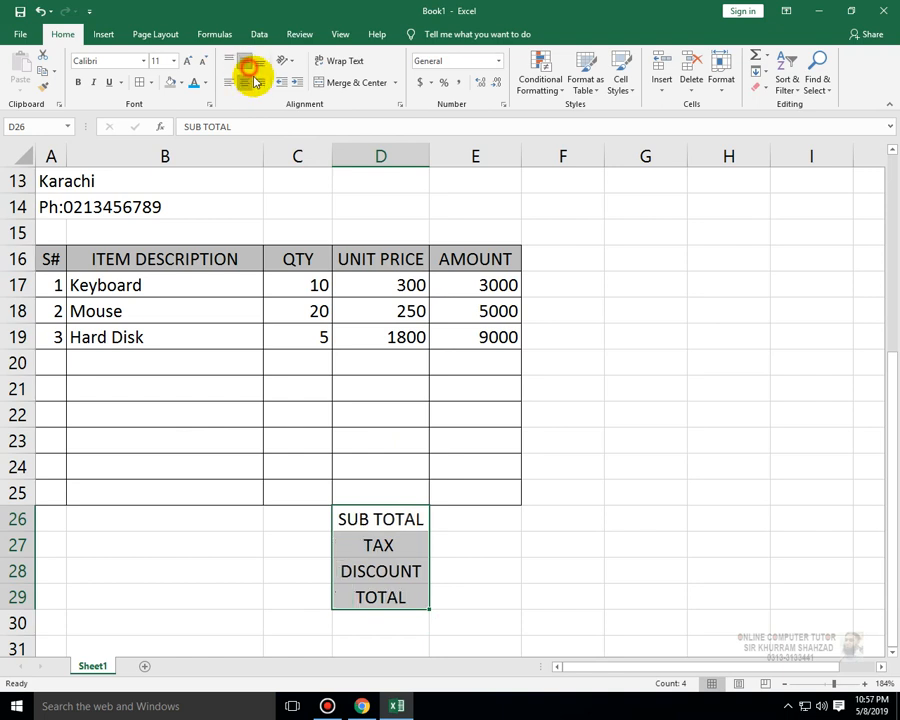
pyautogui.click(260, 82)
# - Add all borders to the summary block D26:E29
pyautogui.moveTo(469, 519); pyautogui.dragTo(380, 597)
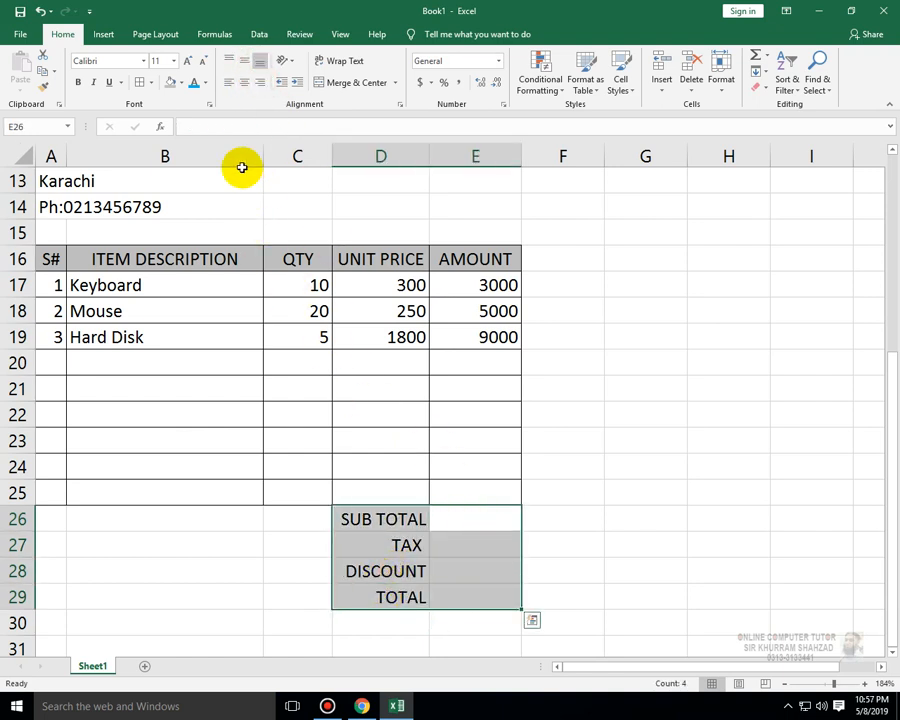
pyautogui.click(140, 82)
# - Enter a subtotal formula in E26 summing the amounts E17:E25
pyautogui.click(486, 530)
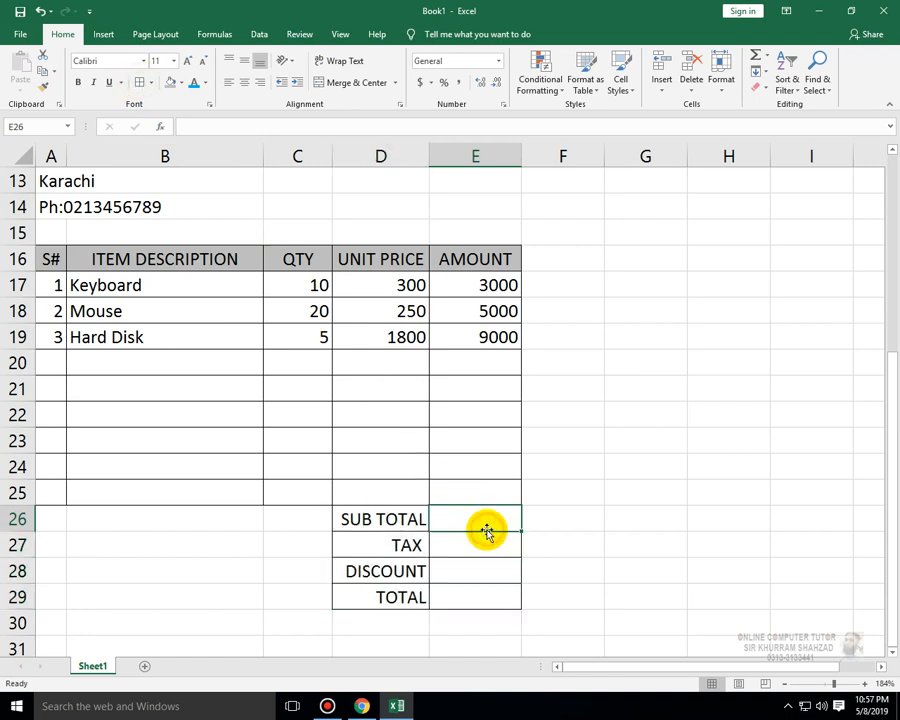
pyautogui.write('=SUM(')
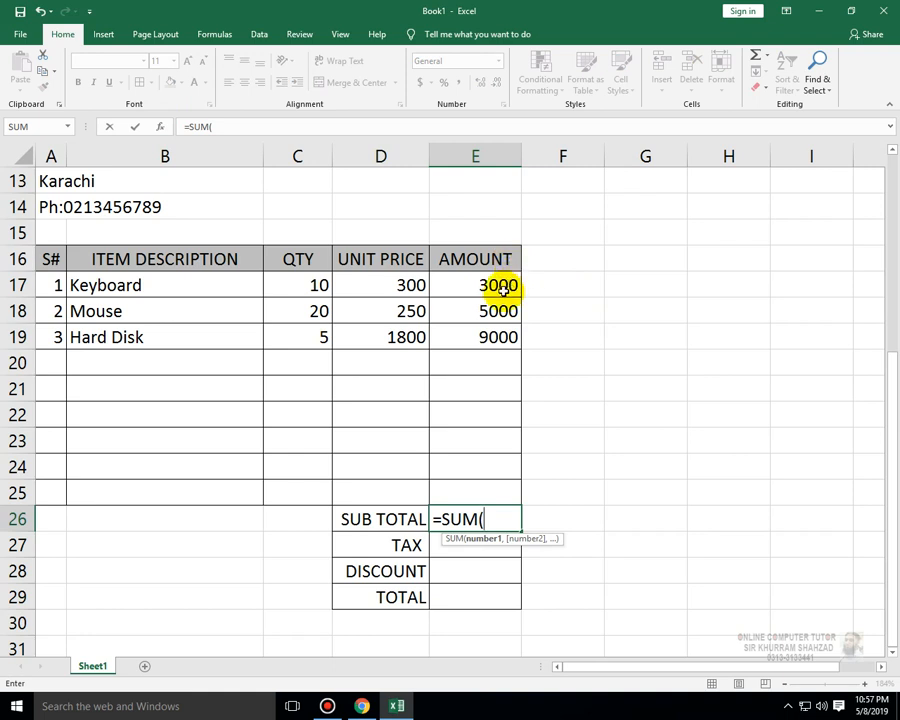
pyautogui.moveTo(510, 287); pyautogui.dragTo(496, 494)
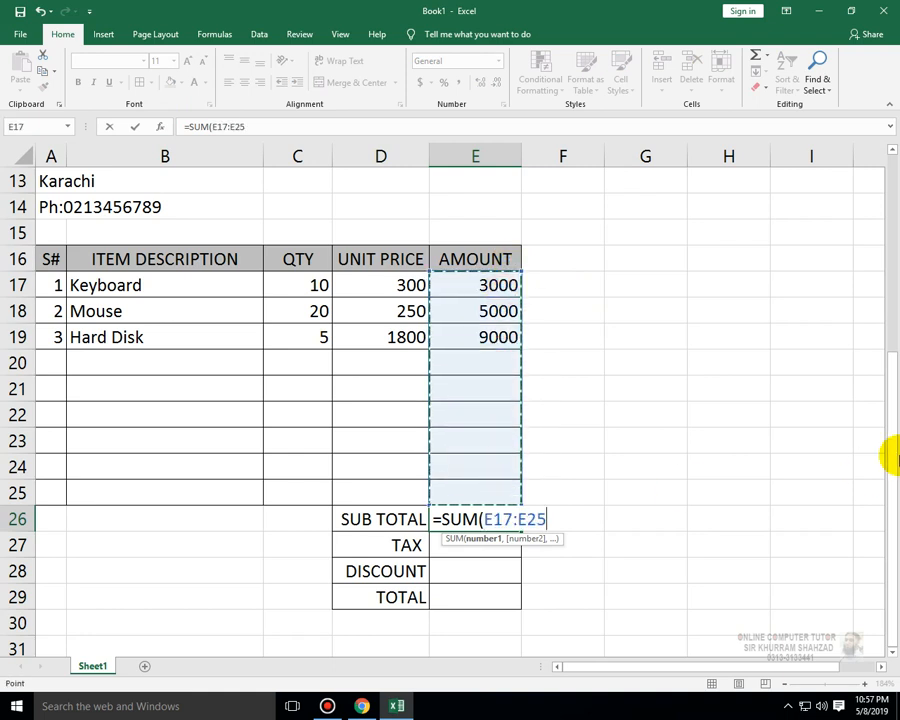
pyautogui.write(')')
pyautogui.press('Return')
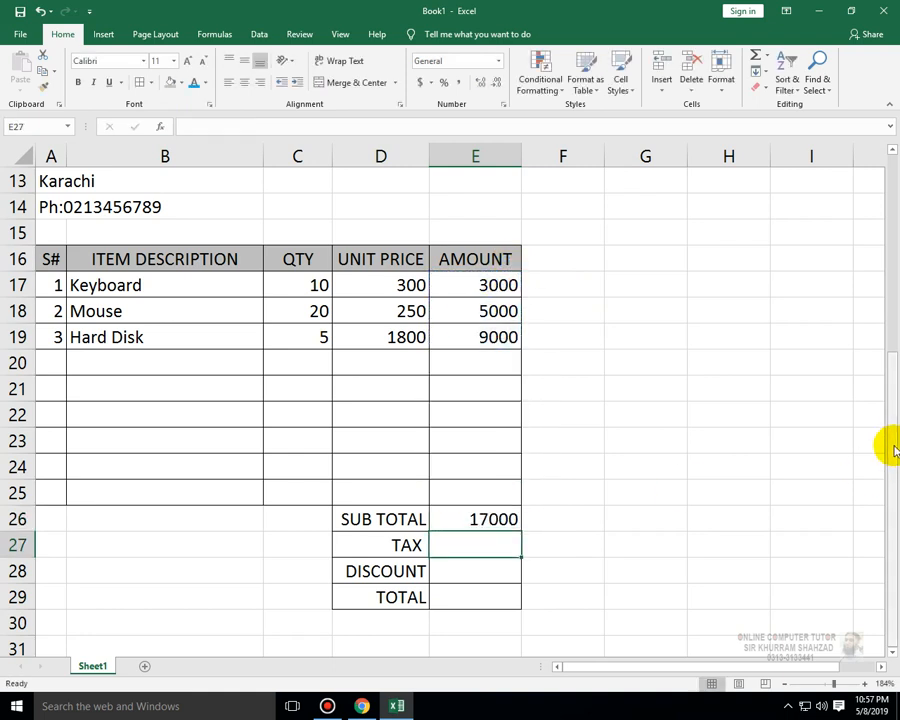
# - Enter a tax formula in E27 that multiplies the subtotal in E26 by 4.5%
pyautogui.scroll(4, 604, 534)
pyautogui.scroll(-5, 570, 536)
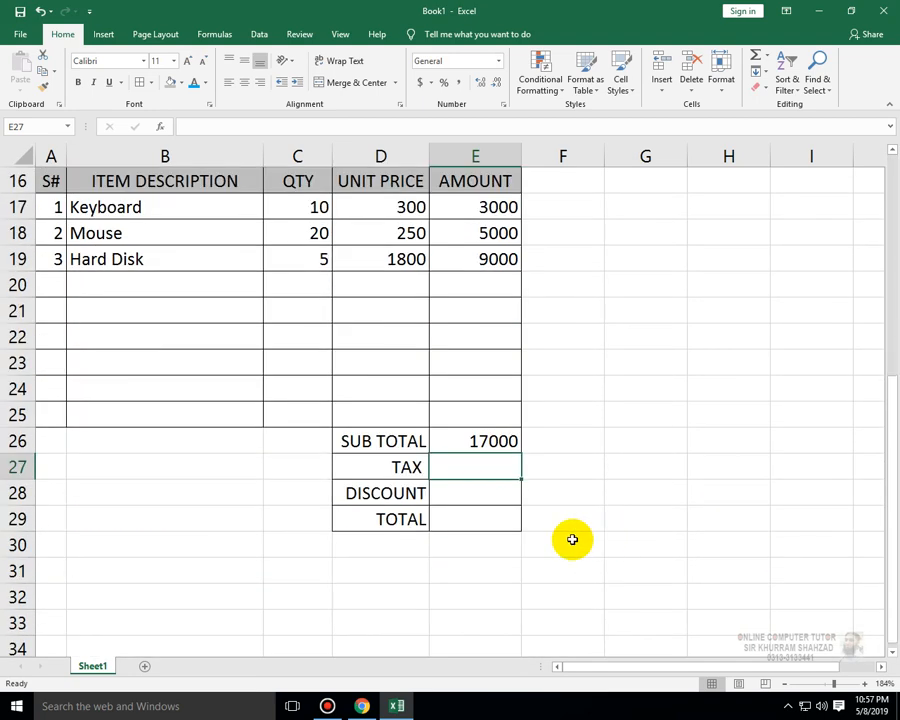
pyautogui.write('=')
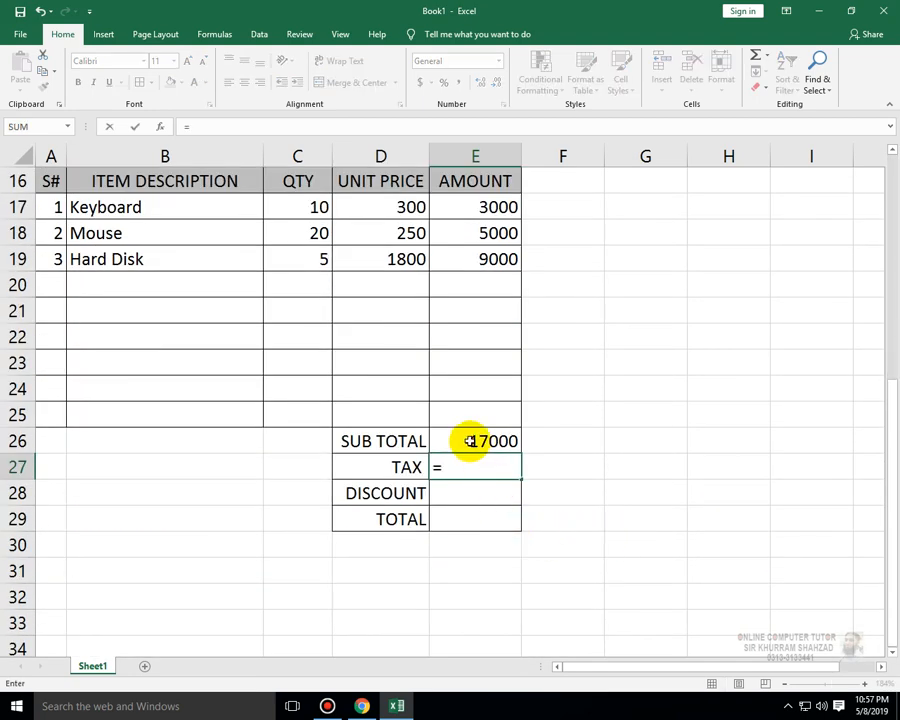
pyautogui.click(470, 441)
pyautogui.write('*')
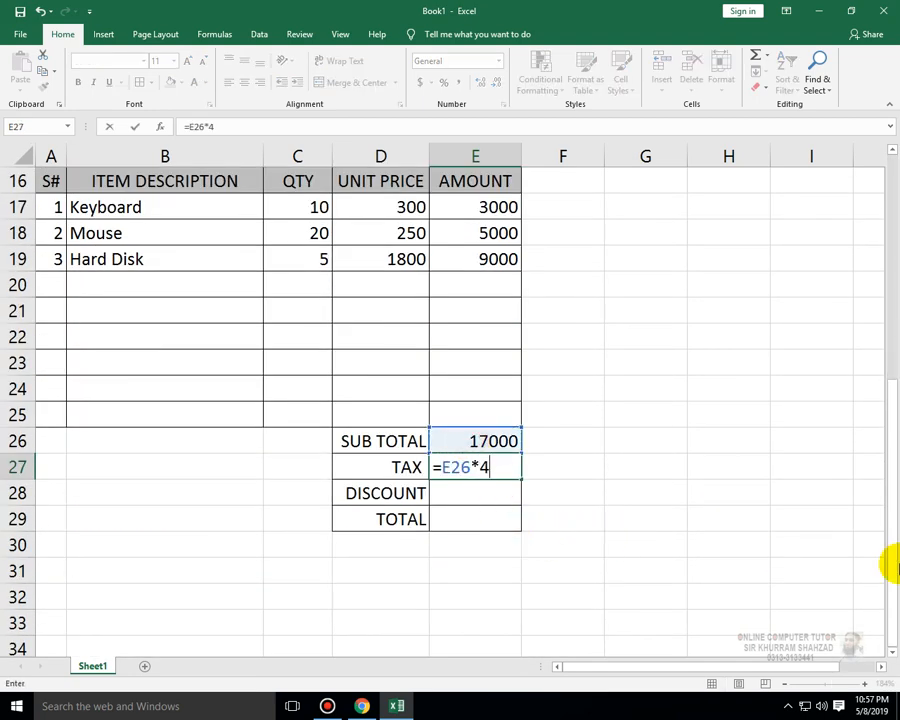
pyautogui.write('4.5%')
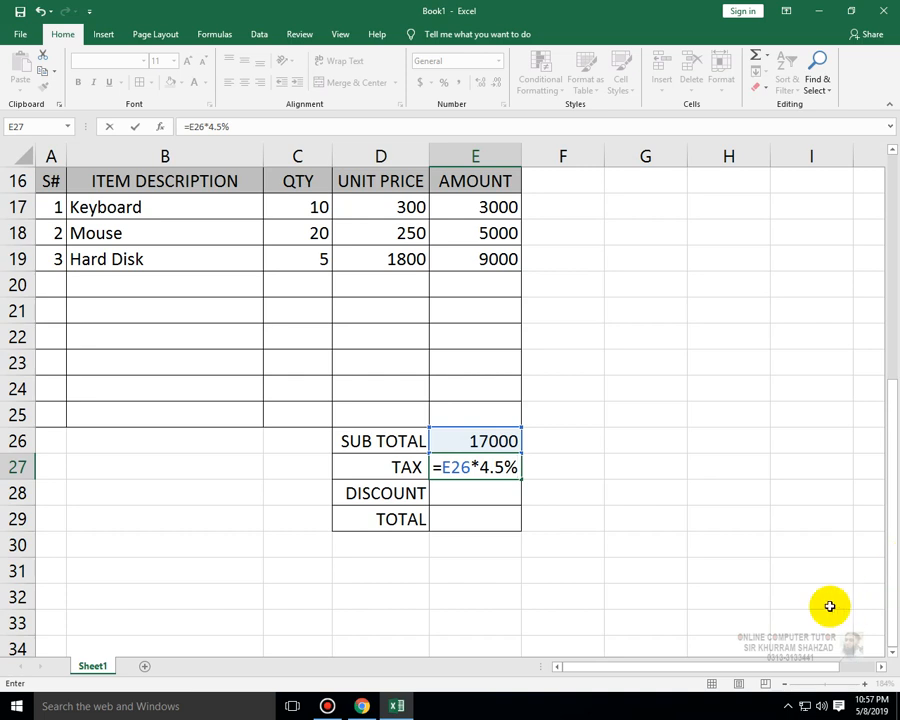
pyautogui.press('Return')
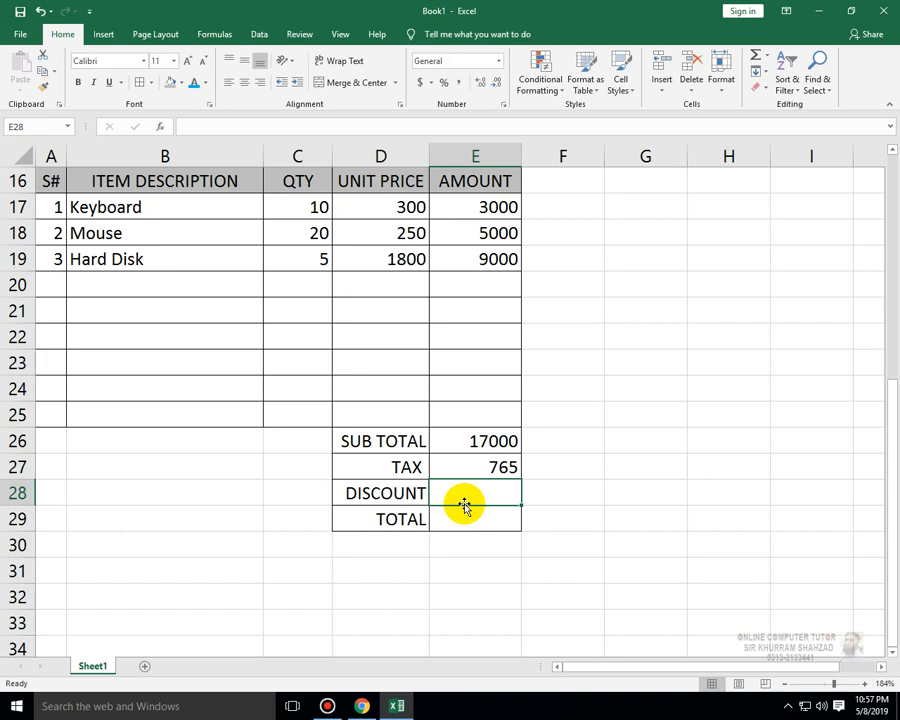
# - Enter a discount formula in E28 that multiplies the subtotal in E26 by 2%
pyautogui.write('=')
pyautogui.press('Up')
pyautogui.press('Up')
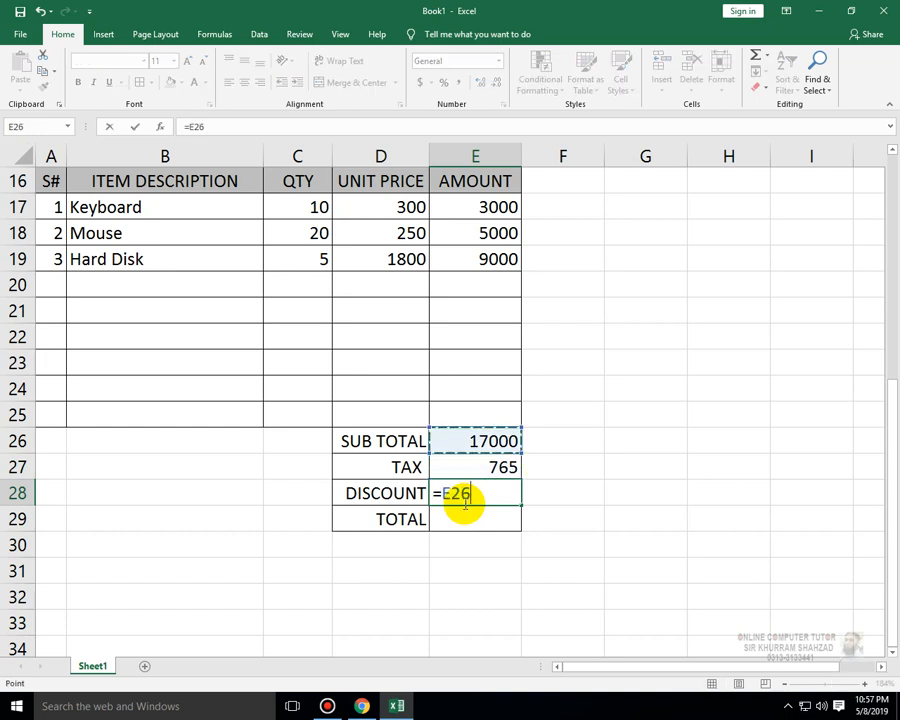
pyautogui.write('*')
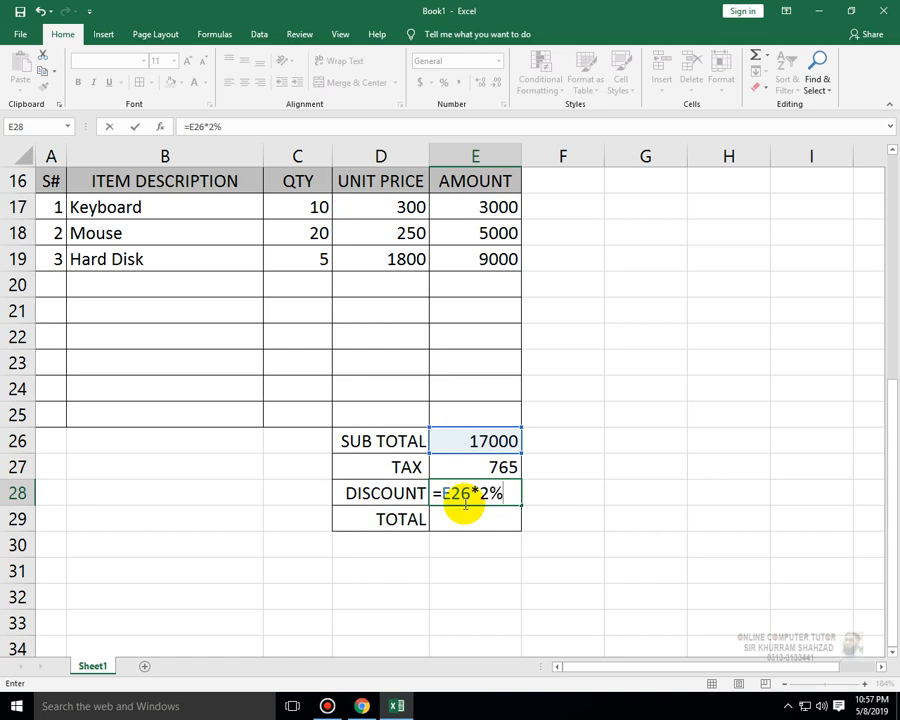
pyautogui.press('Return')
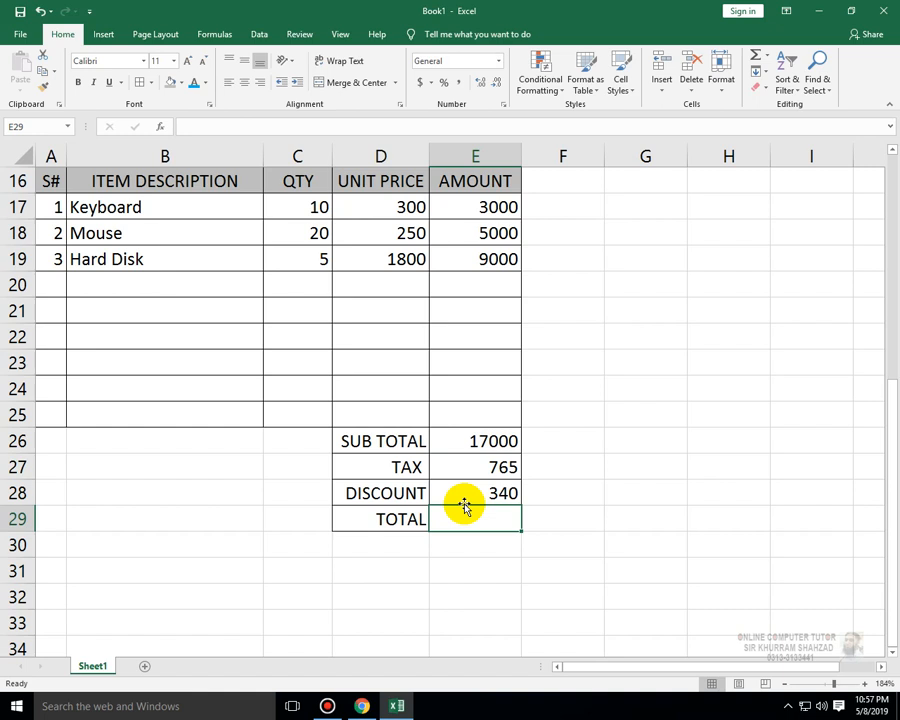
# - Enter a total formula in E29 adding the tax to the subtotal and subtracting the discount: =E26+E27-E28
pyautogui.write('=')
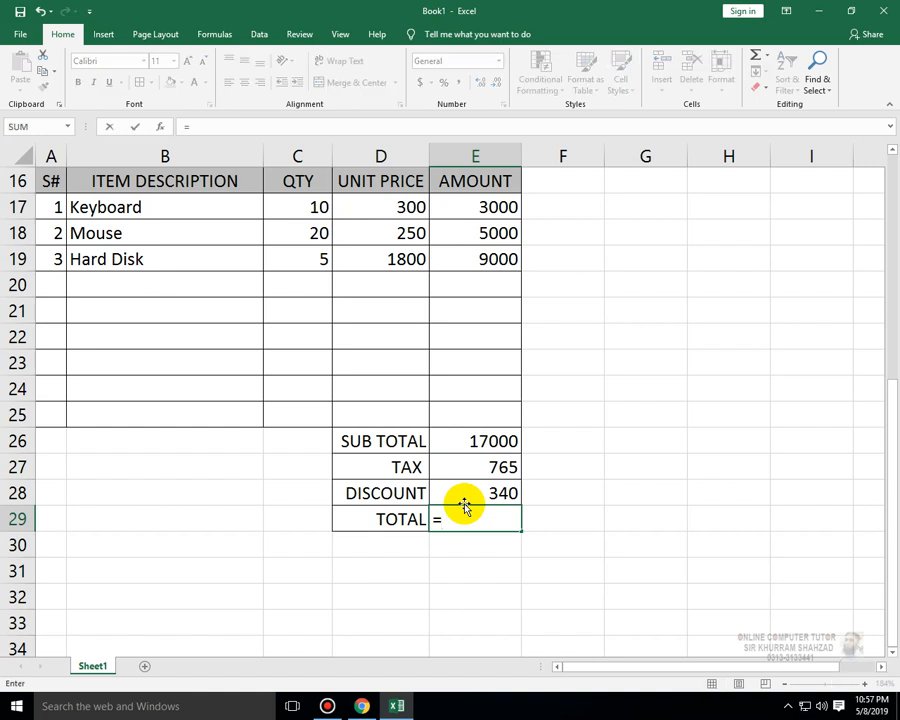
pyautogui.click(472, 436)
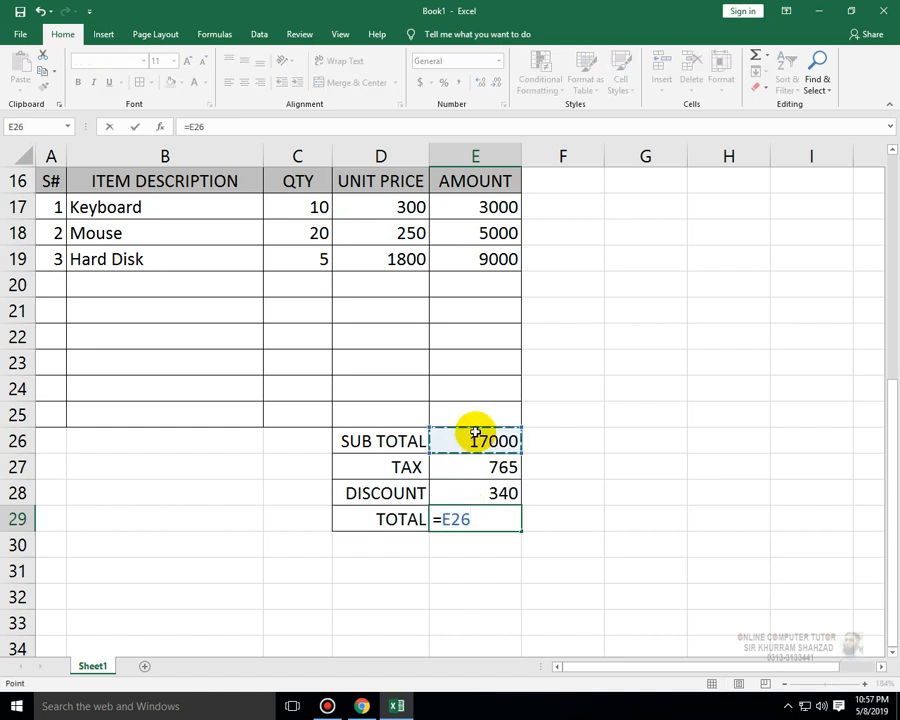
pyautogui.write('+')
pyautogui.click(481, 463)
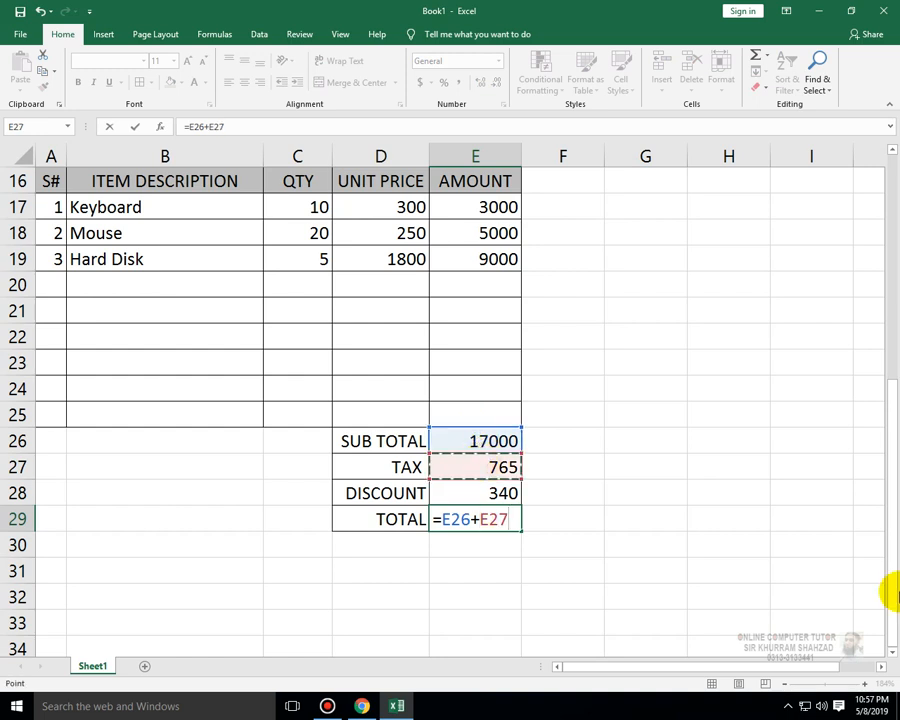
pyautogui.write('-')
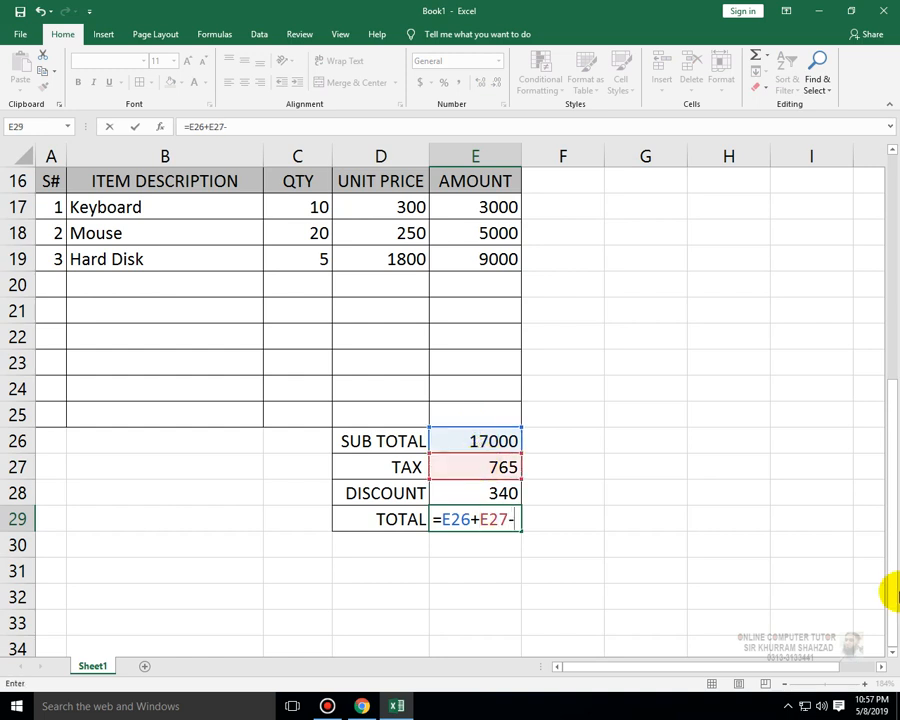
pyautogui.click(461, 500)
pyautogui.press('Return')
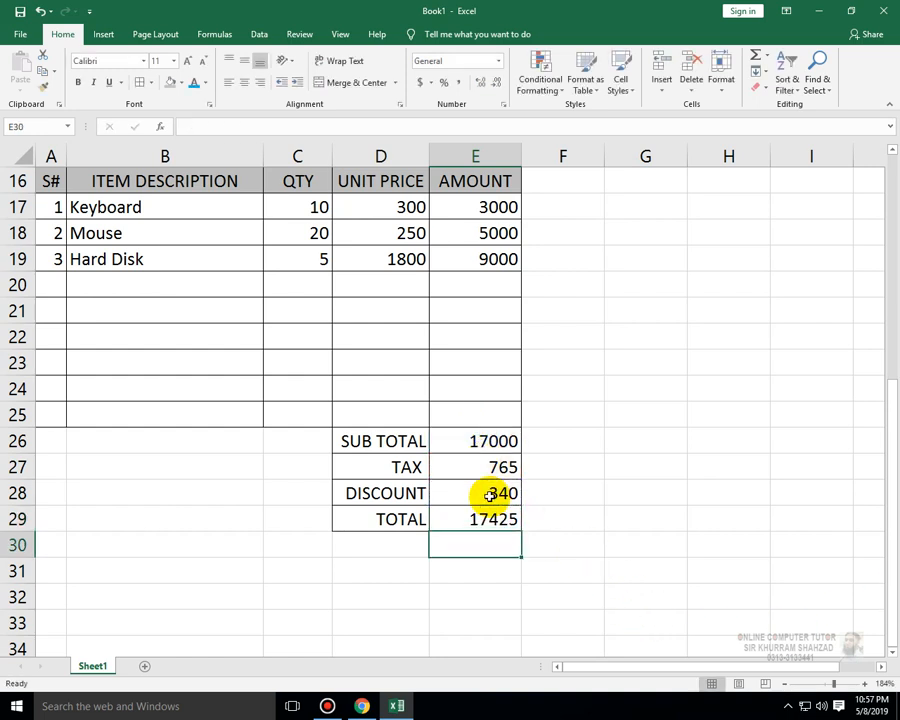
# - Merge and center cells A26:C26 beside the summary block
pyautogui.click(295, 450)
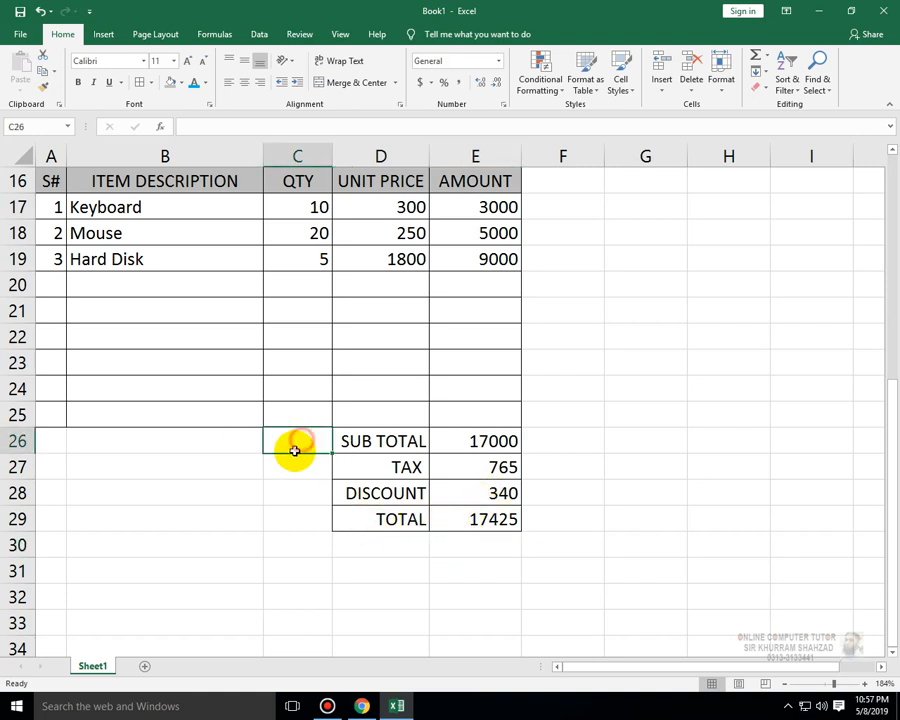
pyautogui.moveTo(295, 450); pyautogui.dragTo(32, 521)
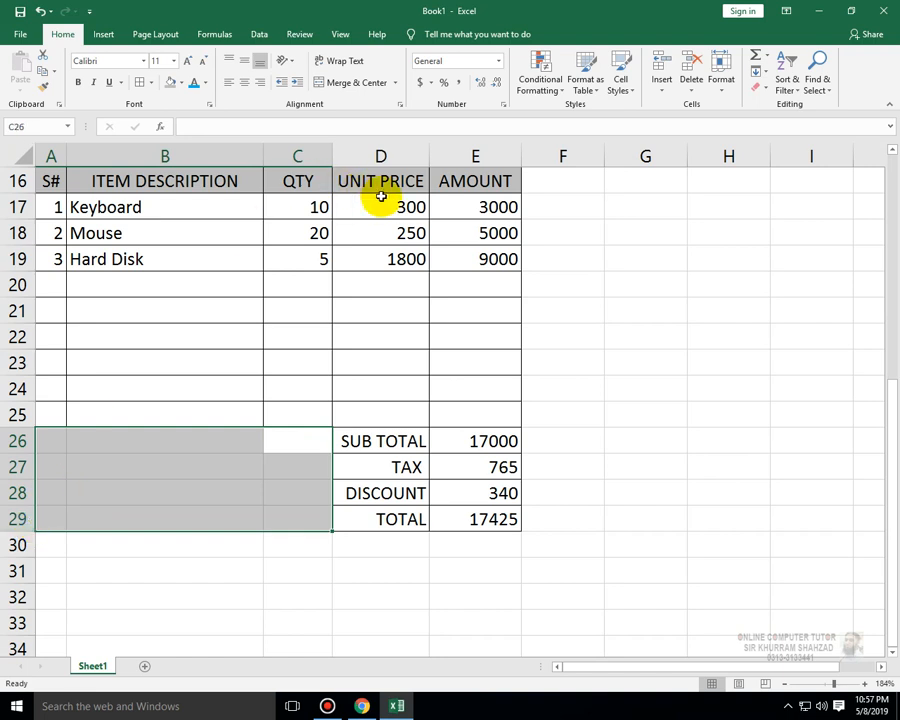
pyautogui.click(255, 553)
pyautogui.moveTo(301, 442); pyautogui.dragTo(25, 441)
pyautogui.click(355, 82)
# - Copy the merged A26:C26 cell and paste its format into rows 27 to 30 so each row merges across A:C
pyautogui.hotkey('ctrl', 'c')
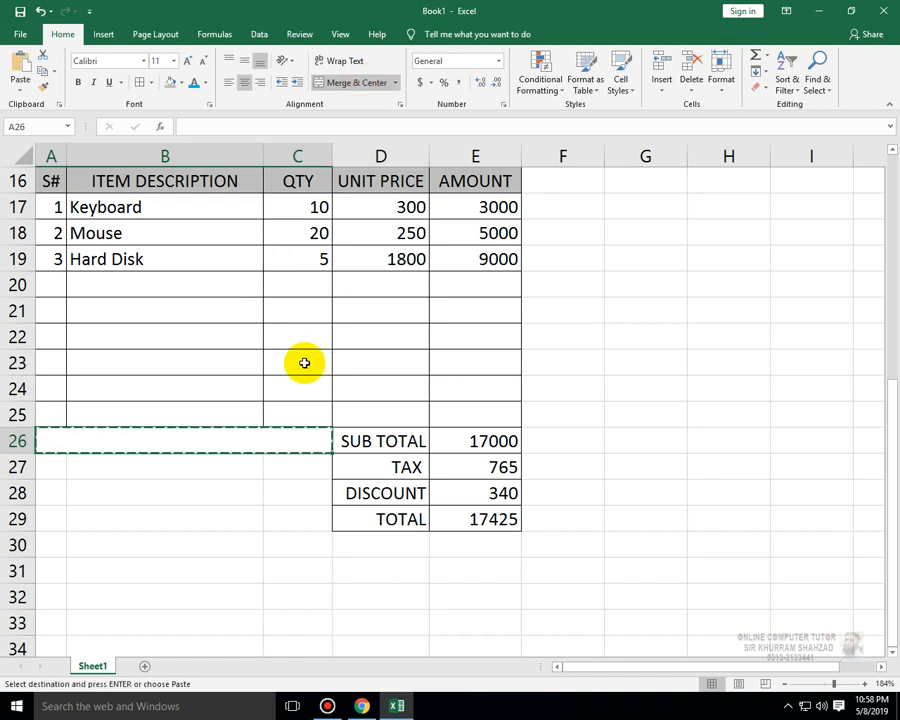
pyautogui.press('Down')
pyautogui.hotkey('shift', 'Down')
pyautogui.hotkey('shift', 'Down')
pyautogui.hotkey('shift', 'Down')
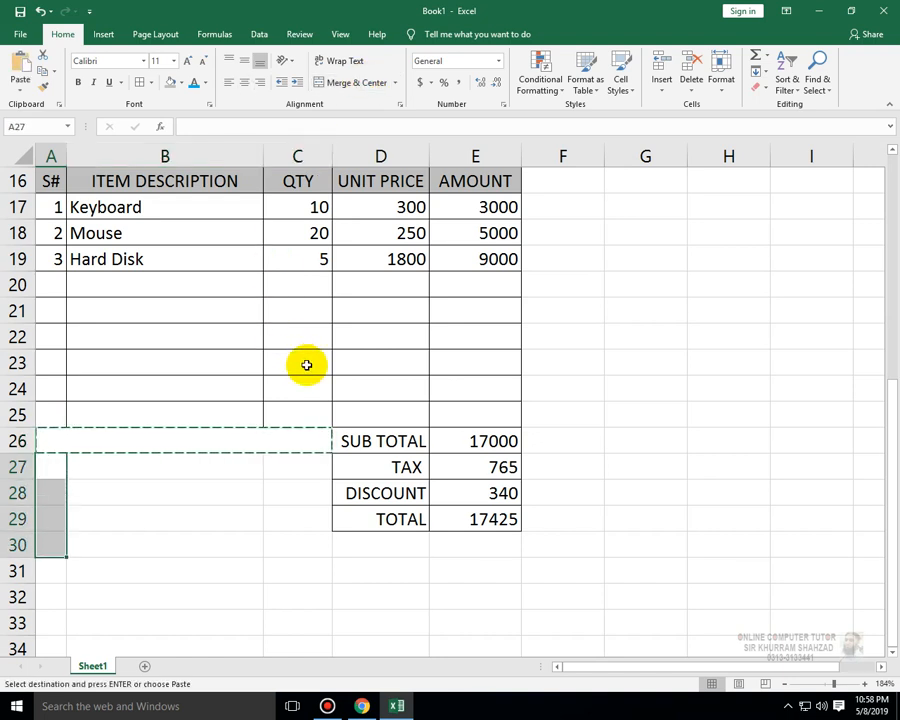
pyautogui.hotkey('ctrl', 'v')
pyautogui.press('Escape')
# - Select the merged notes block A26:C29 and apply all borders to it
pyautogui.press('Up')
pyautogui.press('Down')
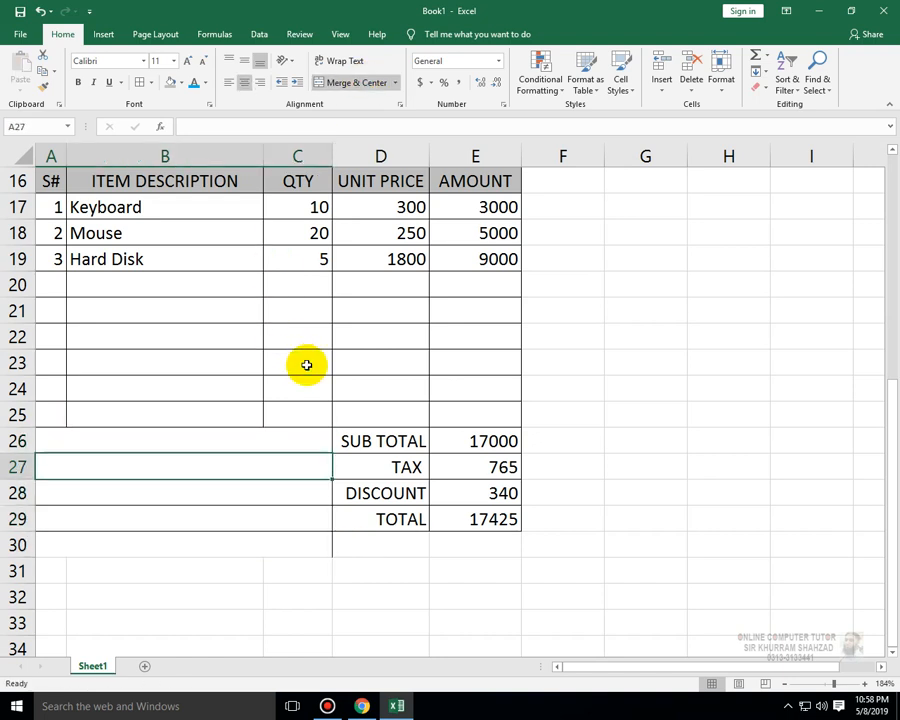
pyautogui.press('Up')
pyautogui.hotkey('shift', 'Down')
pyautogui.hotkey('shift', 'Down')
pyautogui.hotkey('shift', 'Down')
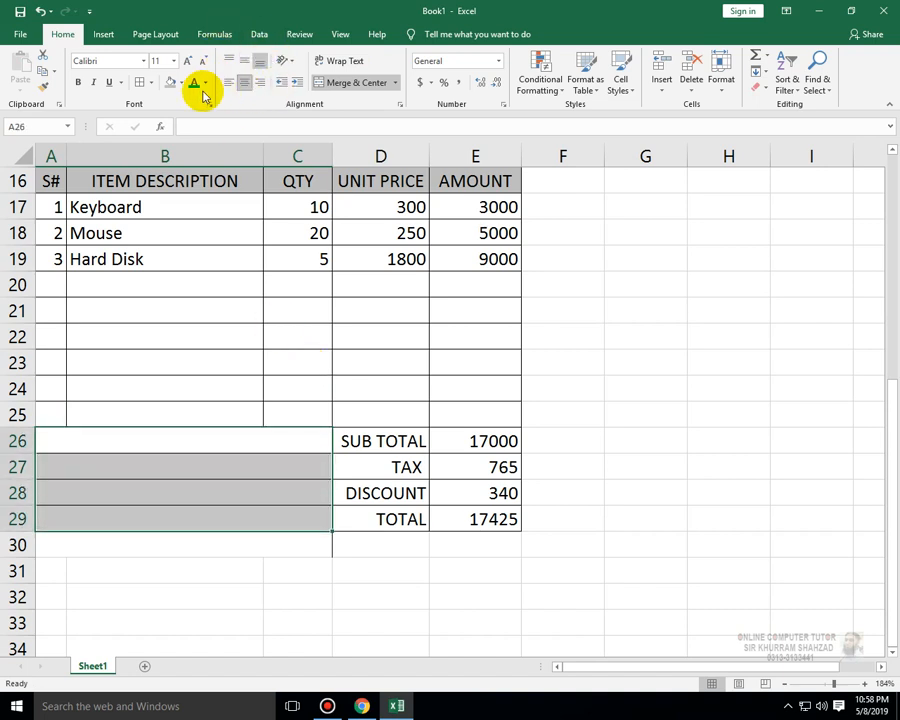
pyautogui.click(151, 82)
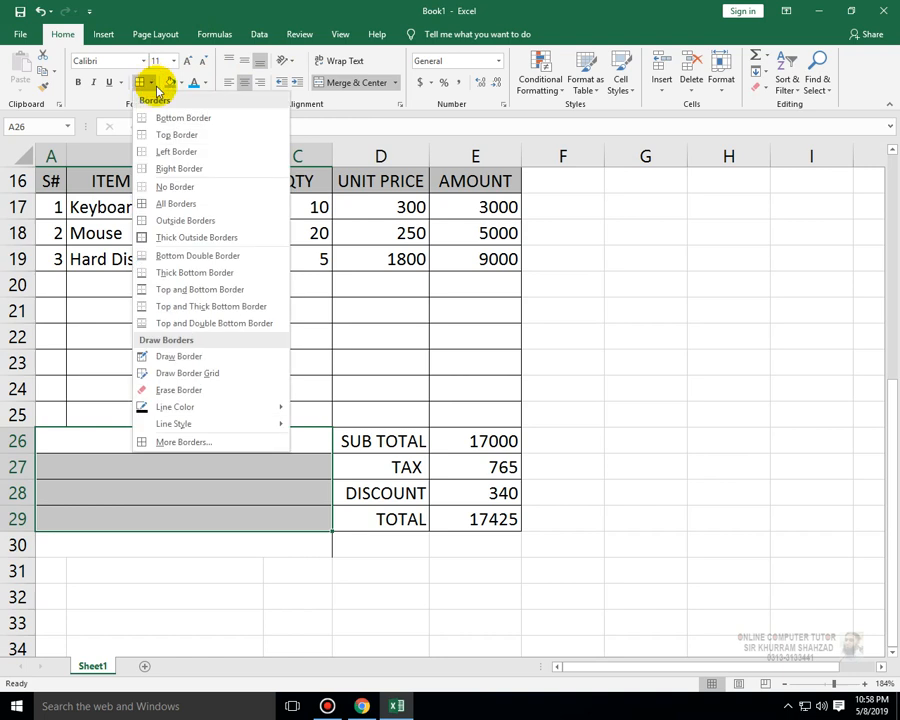
pyautogui.click(189, 186)
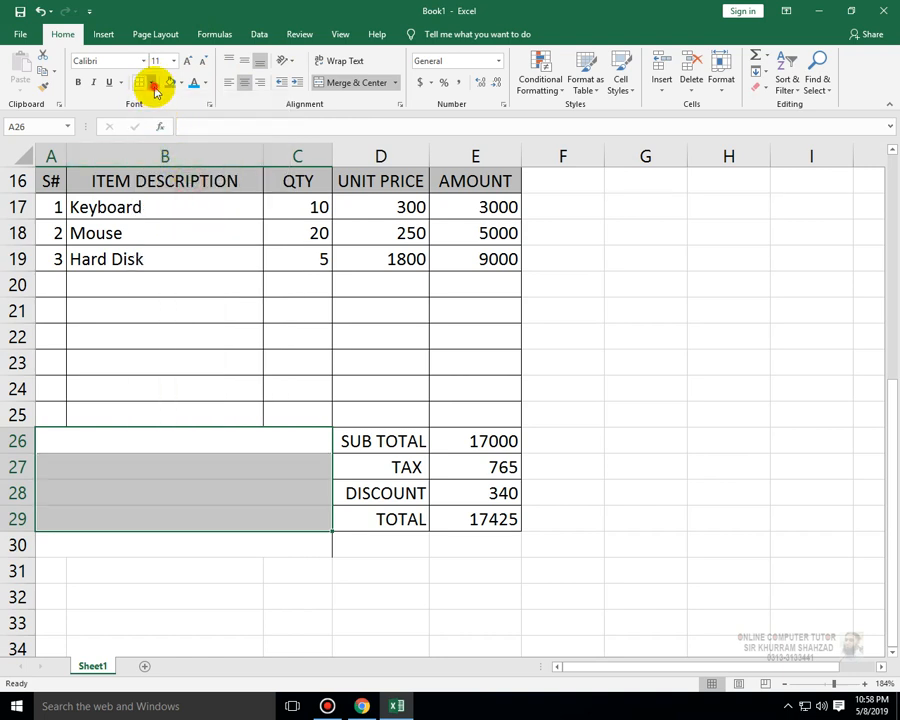
pyautogui.click(153, 86)
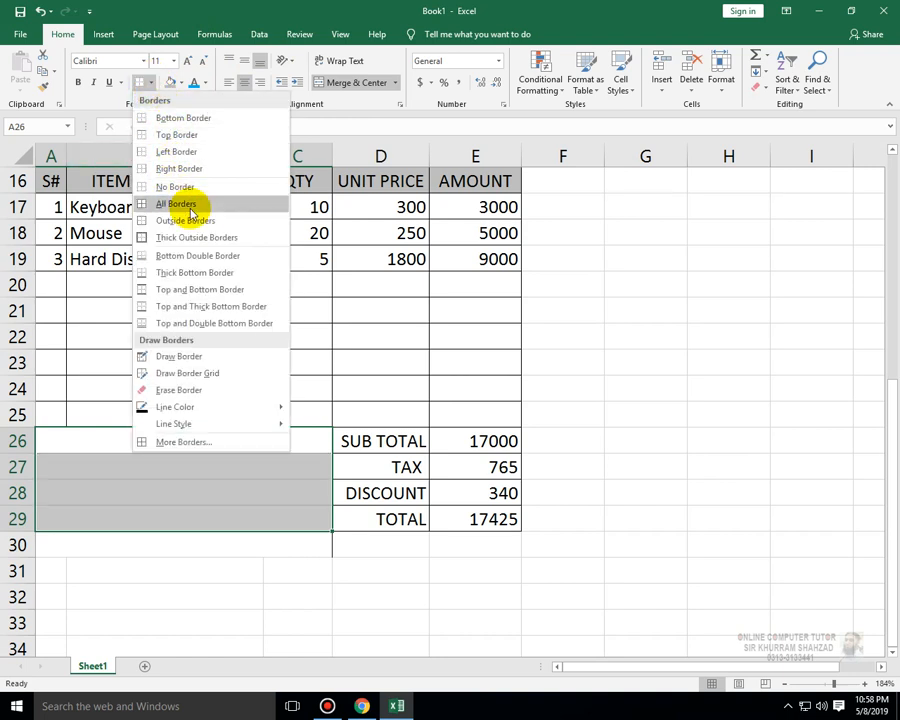
pyautogui.click(190, 204)
# - Enter the heading SPECIAL NOTES AND INFORMATION in the merged cell A26
pyautogui.click(176, 468)
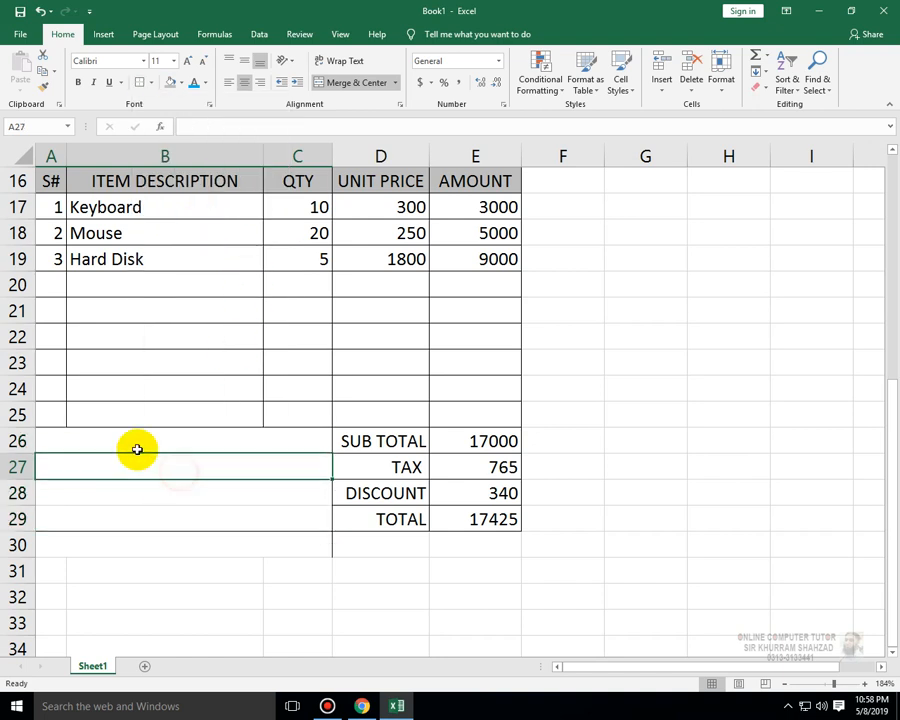
pyautogui.click(143, 448)
pyautogui.write('sPE')
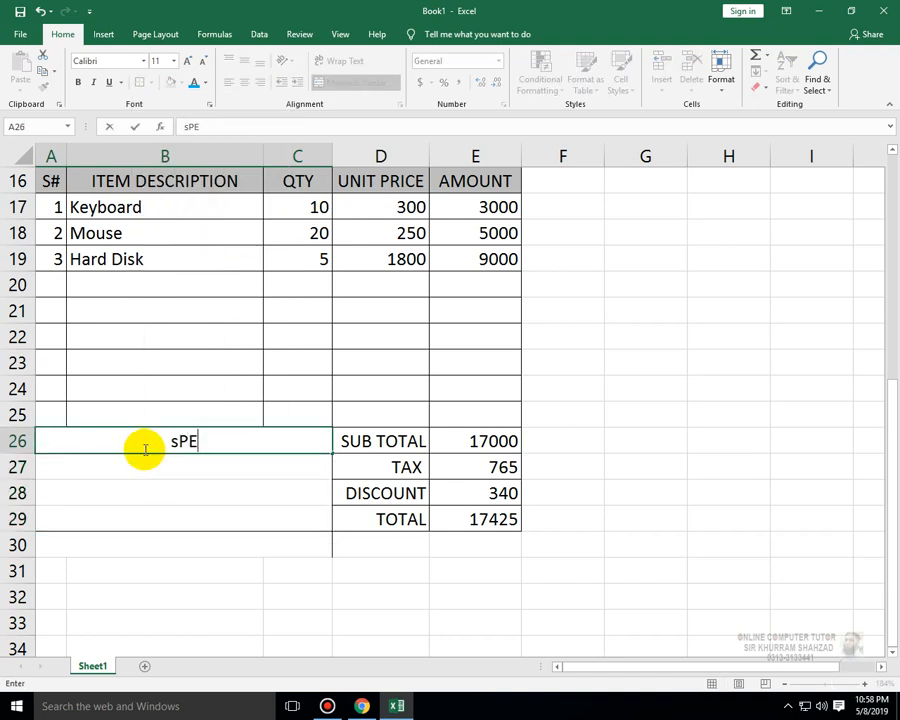
pyautogui.press('BackSpace')
pyautogui.write('SPECIAL')
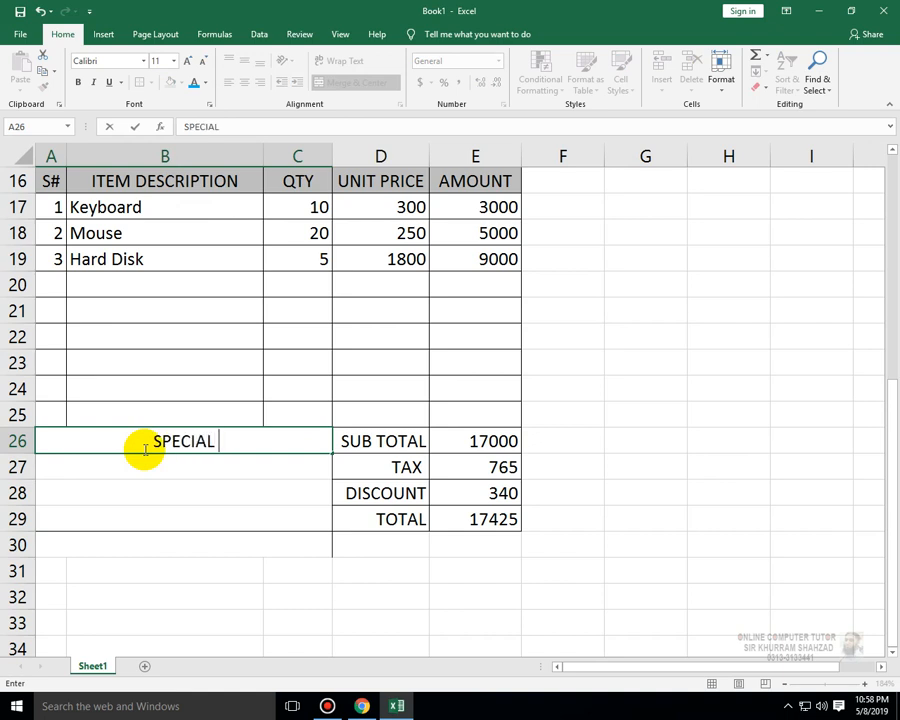
pyautogui.write(' NOTES A')
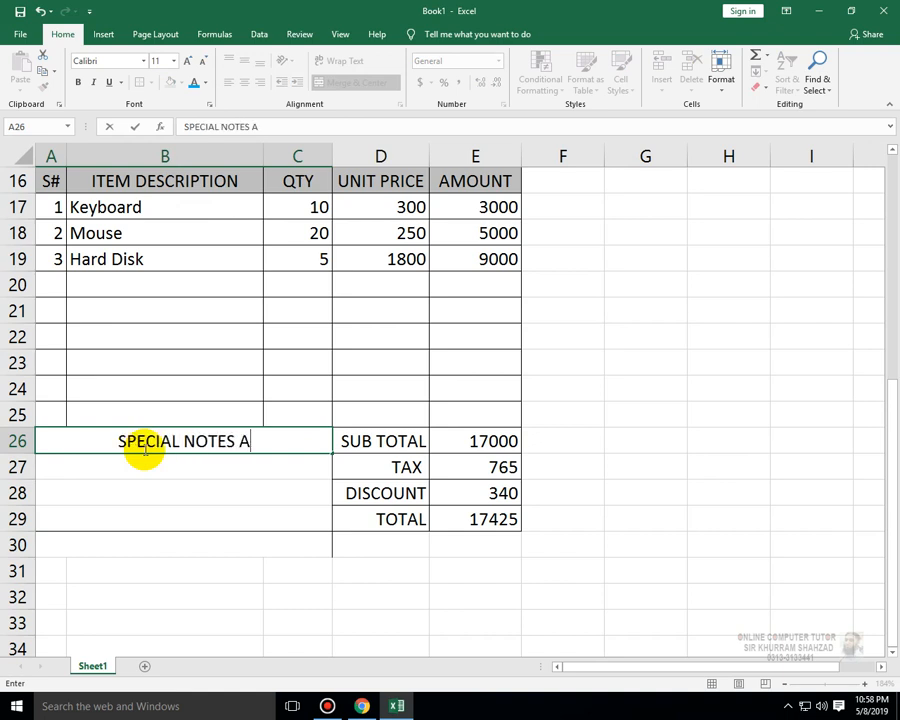
pyautogui.write('ND INFORMAT')
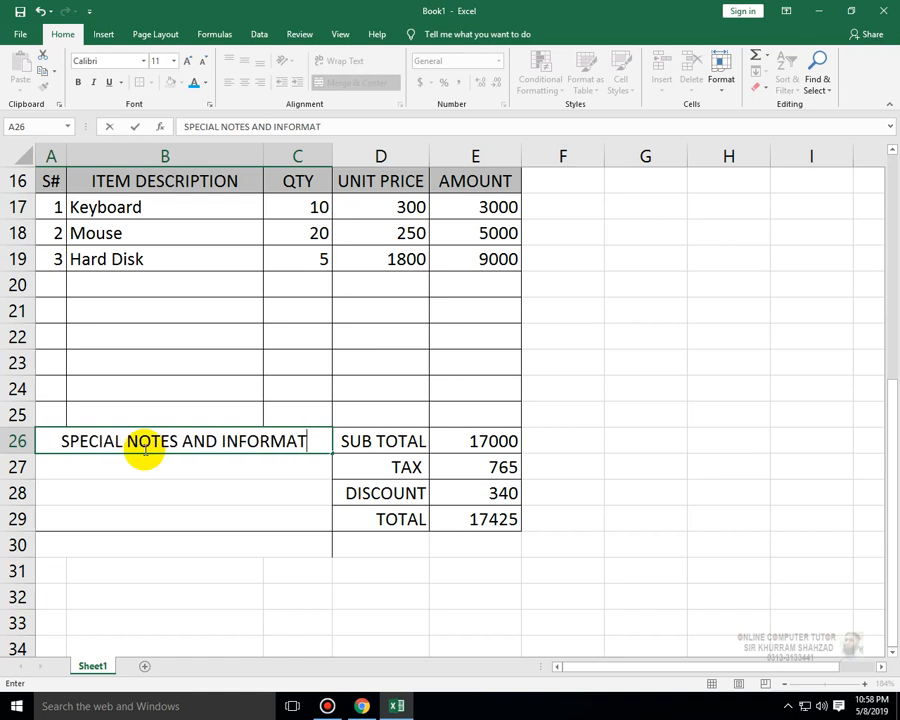
pyautogui.write('ION')
pyautogui.press('Return')
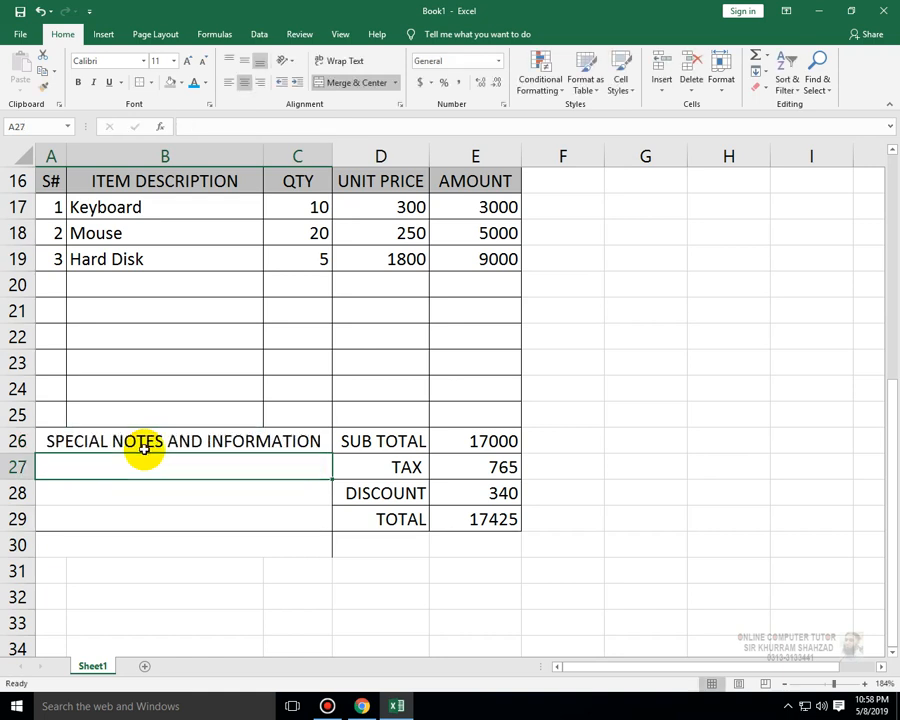
# - Enter the note "1.Payment terms are 10 days from date of invoice." in merged cell A27
pyautogui.write('1.')
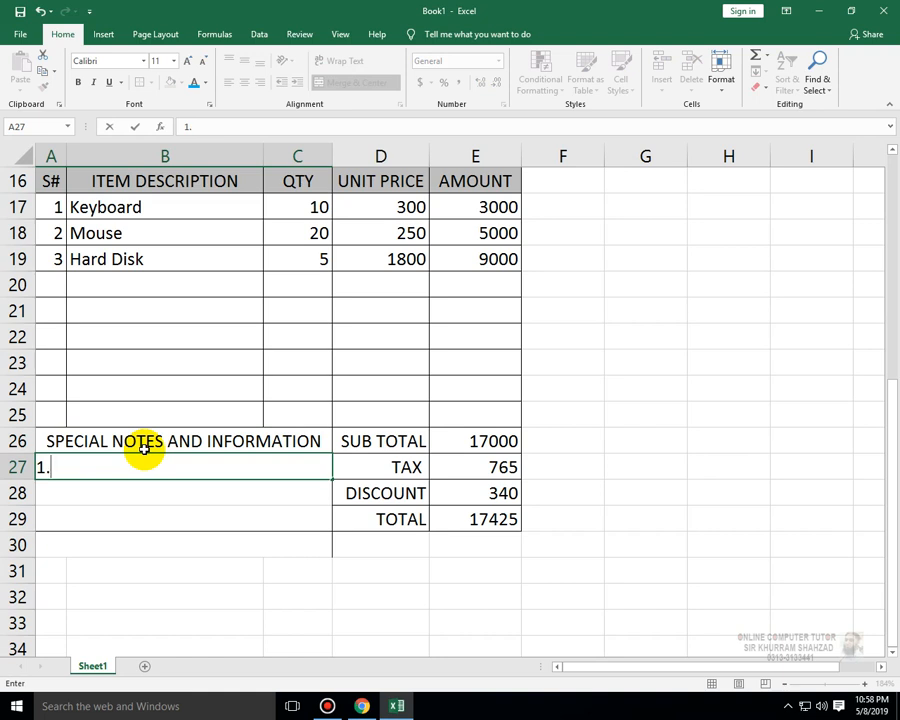
pyautogui.write('0AYMEN')
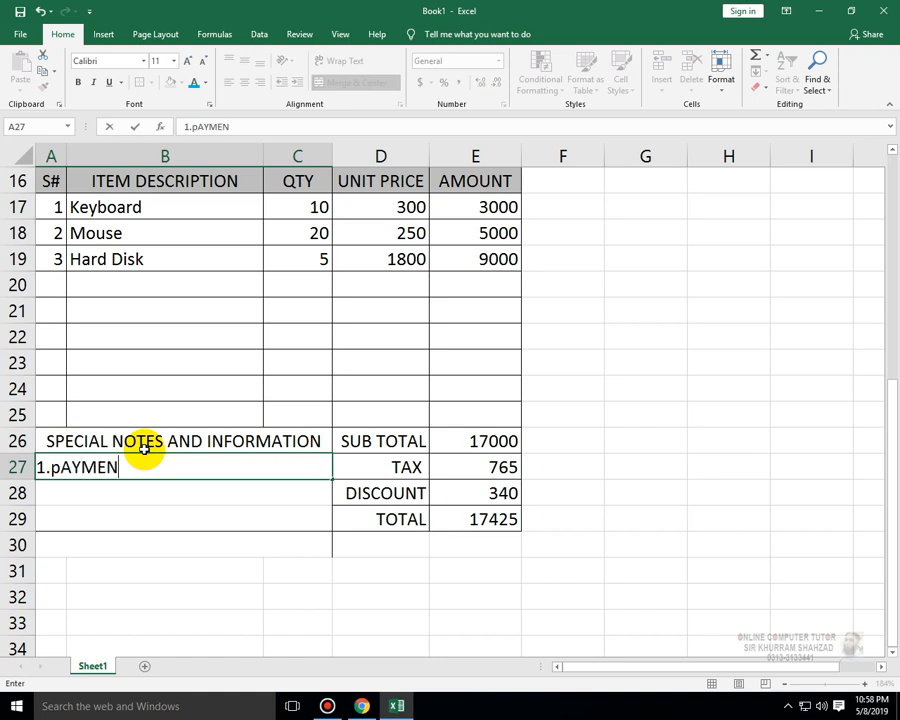
pyautogui.write('T ')
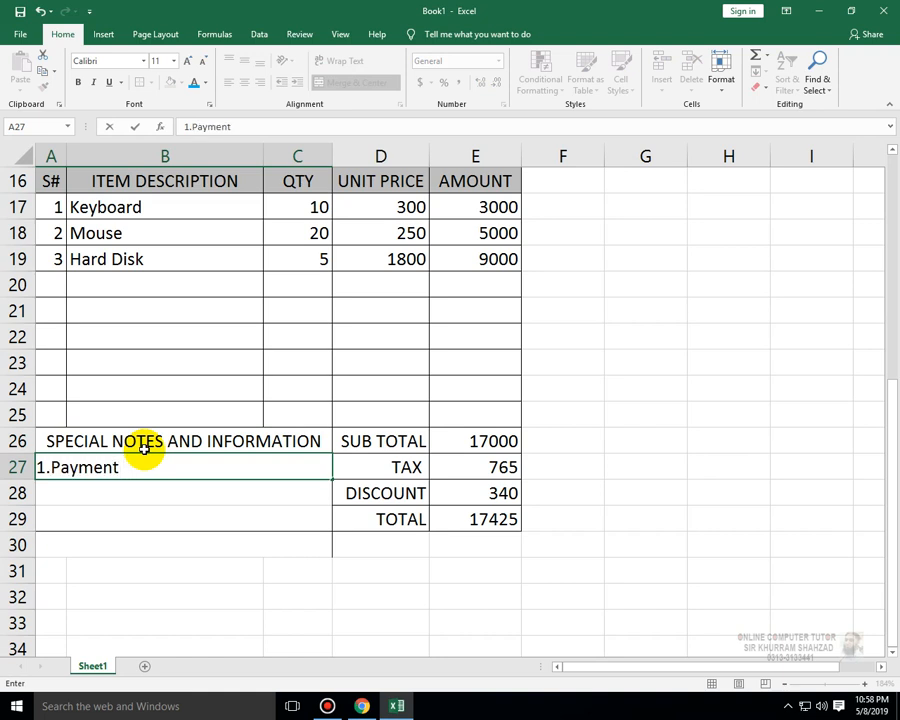
pyautogui.write('terms are ')
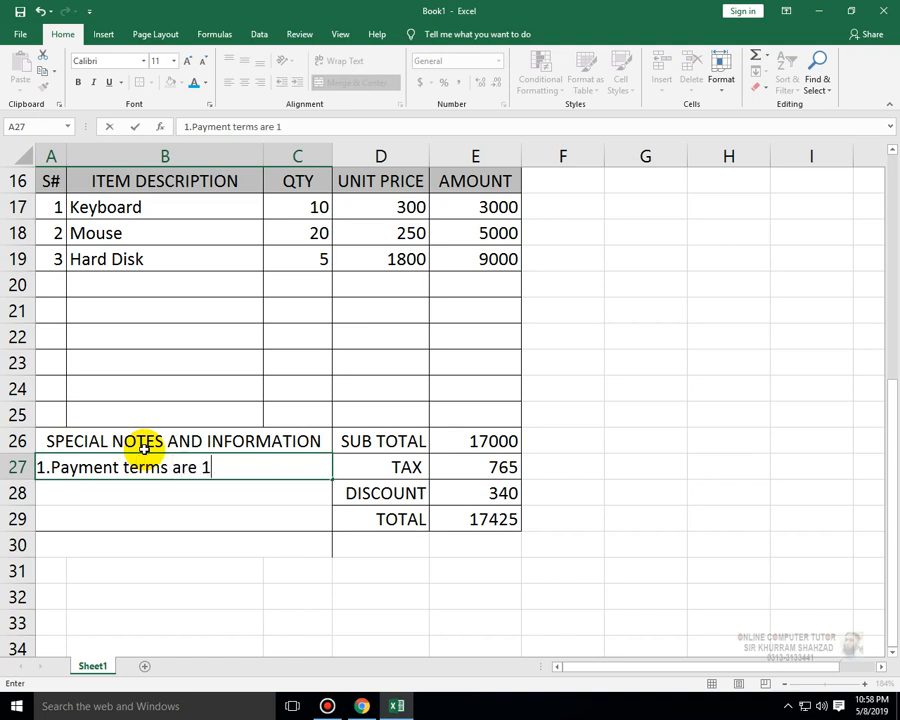
pyautogui.write('10 days')
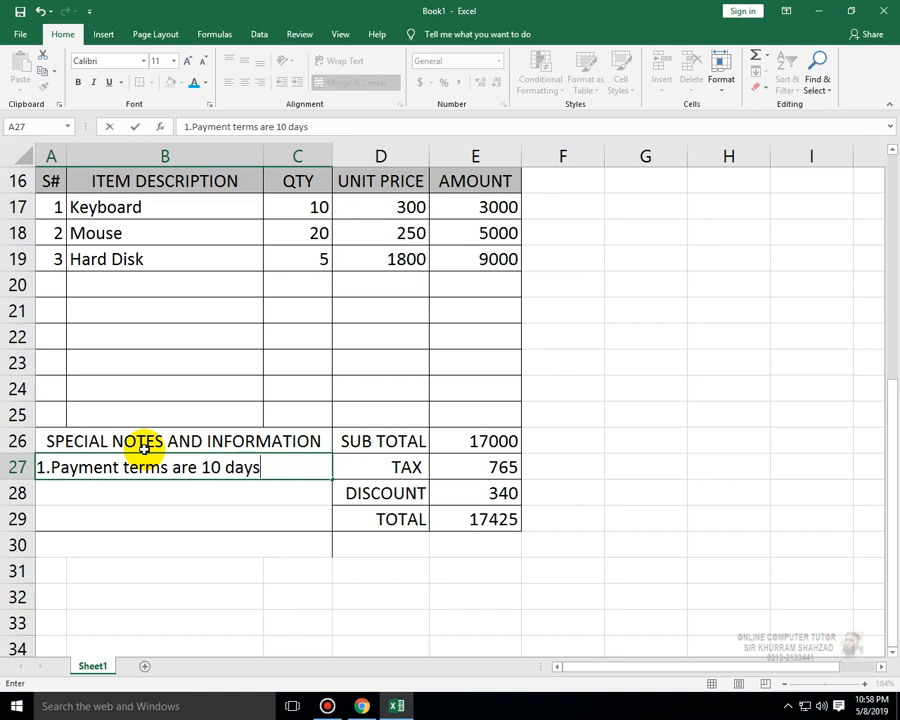
pyautogui.write(' from da')
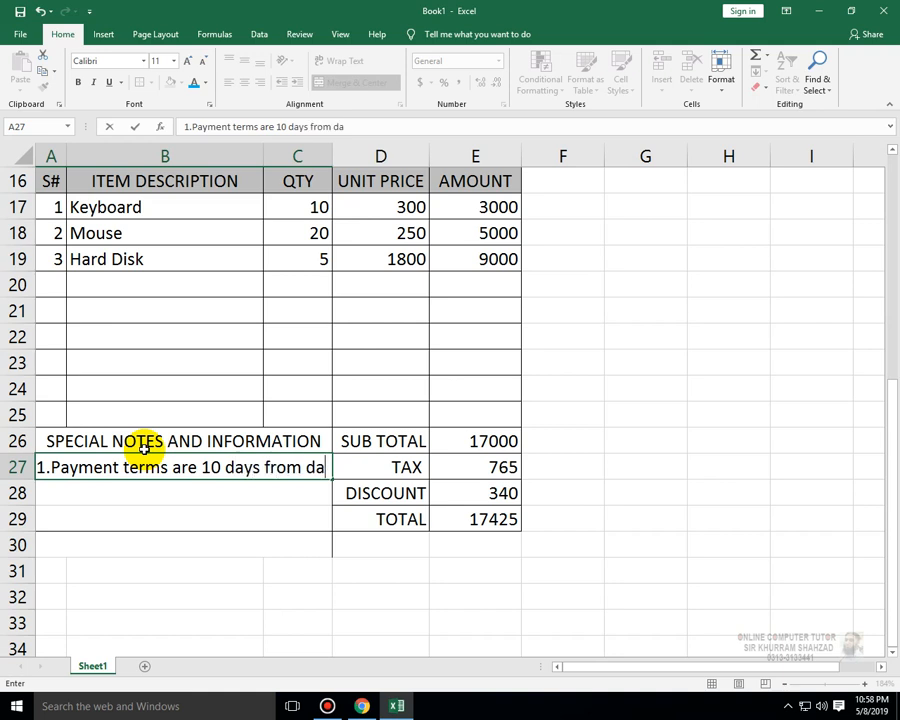
pyautogui.write('te of in')
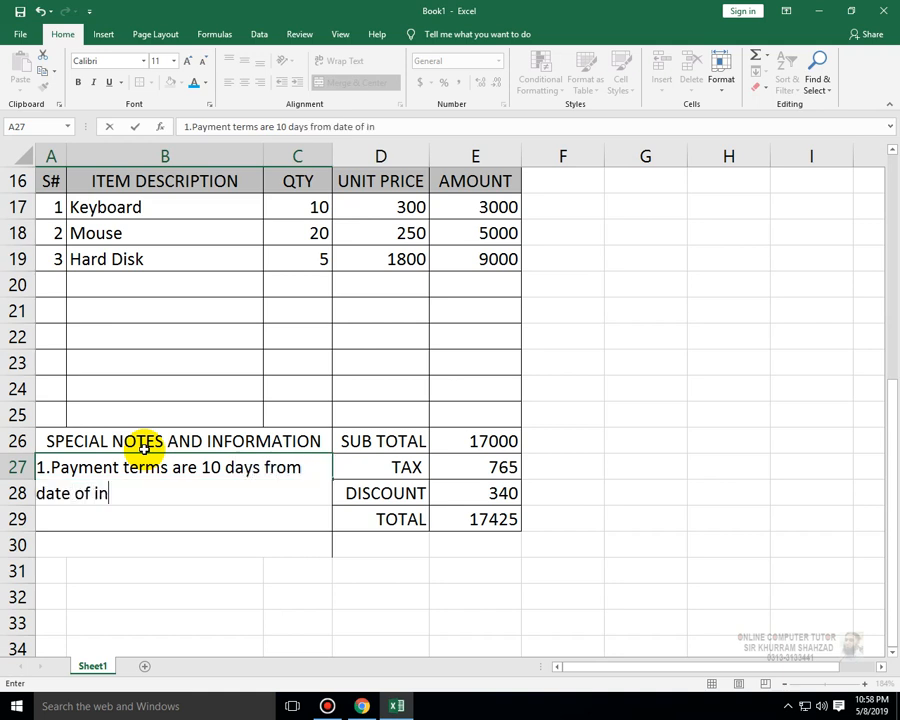
pyautogui.write('voice.')
pyautogui.press('Return')
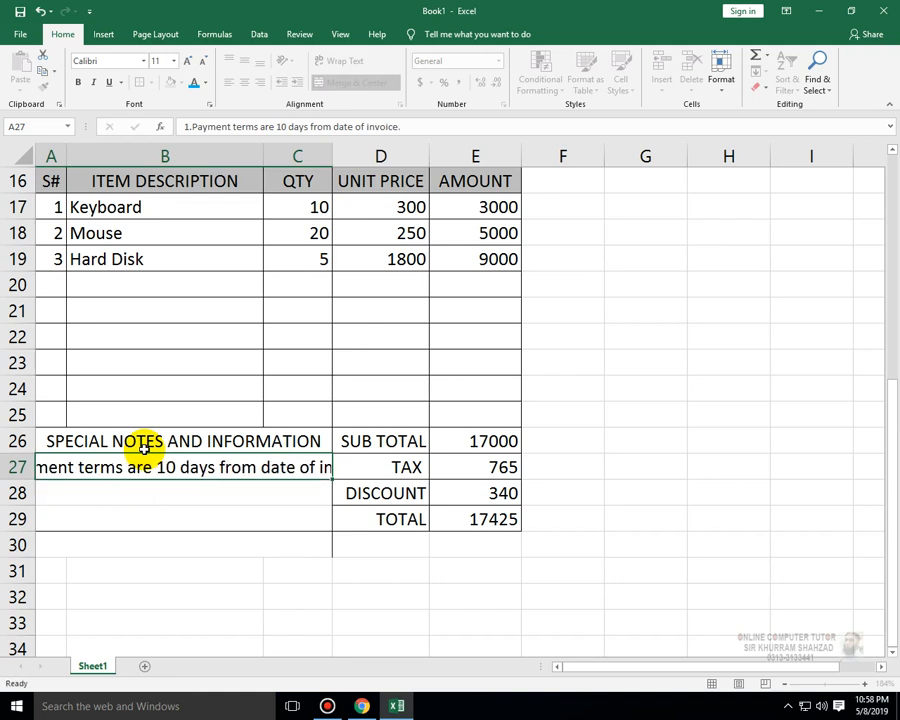
# - Enter the note "2. please include the invoice number on your cheques" in merged cell A28
pyautogui.write('2')
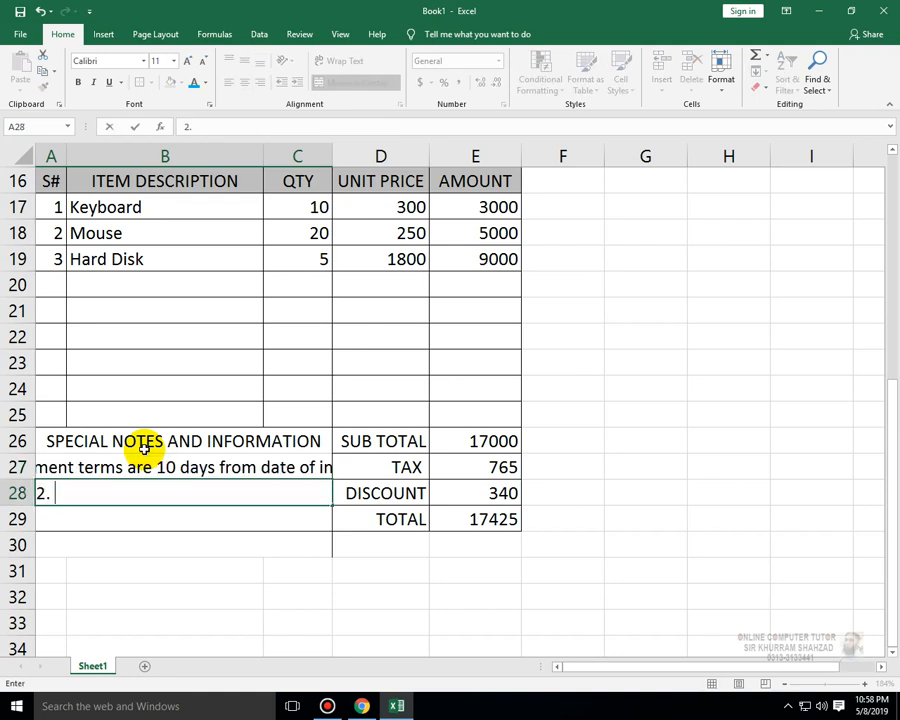
pyautogui.write('. please')
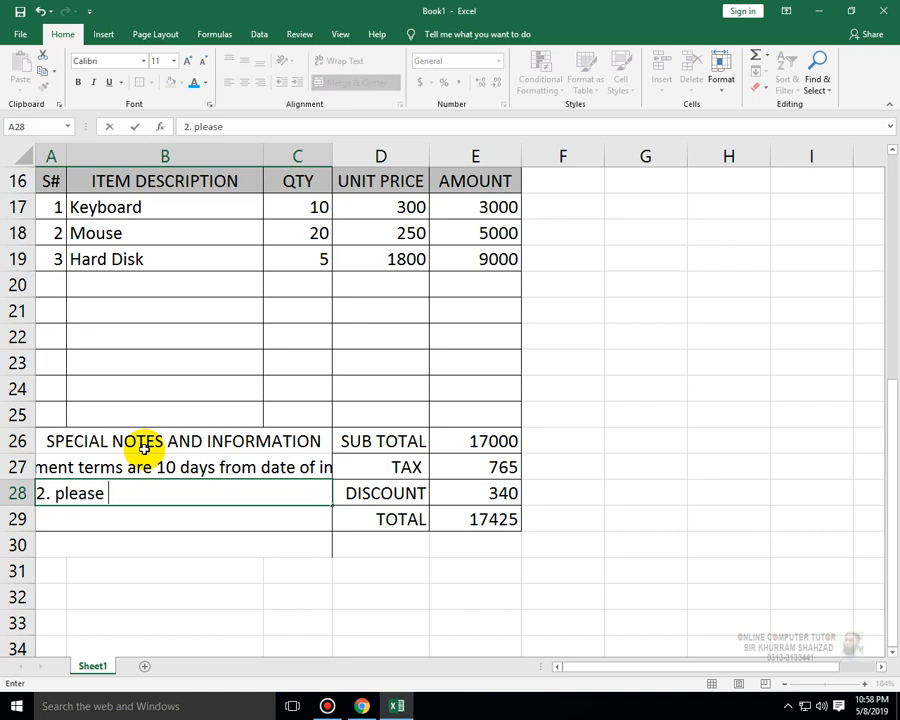
pyautogui.write(' include')
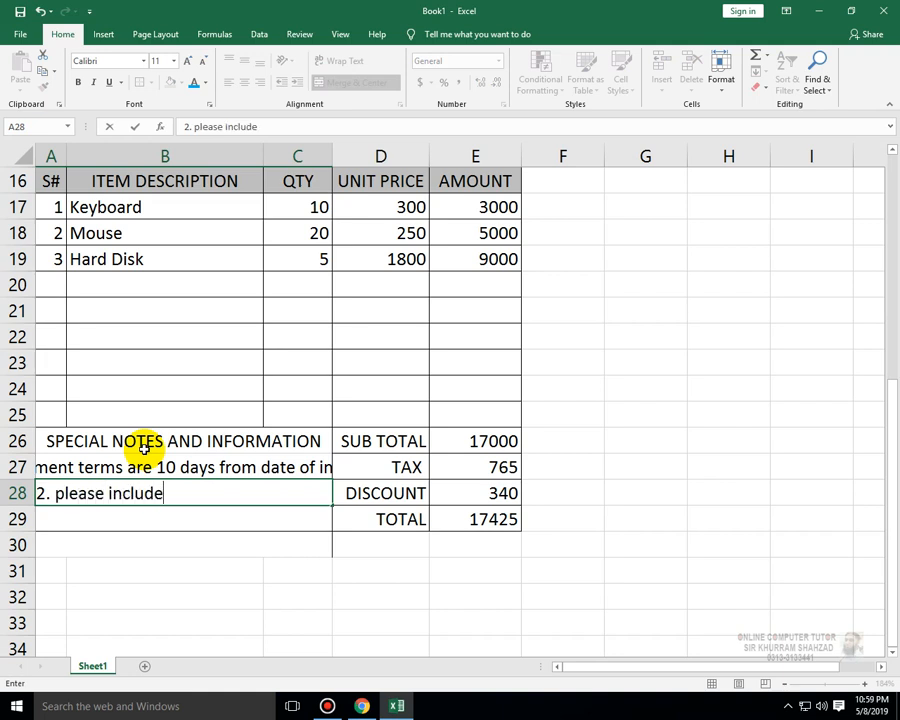
pyautogui.write(' the in')
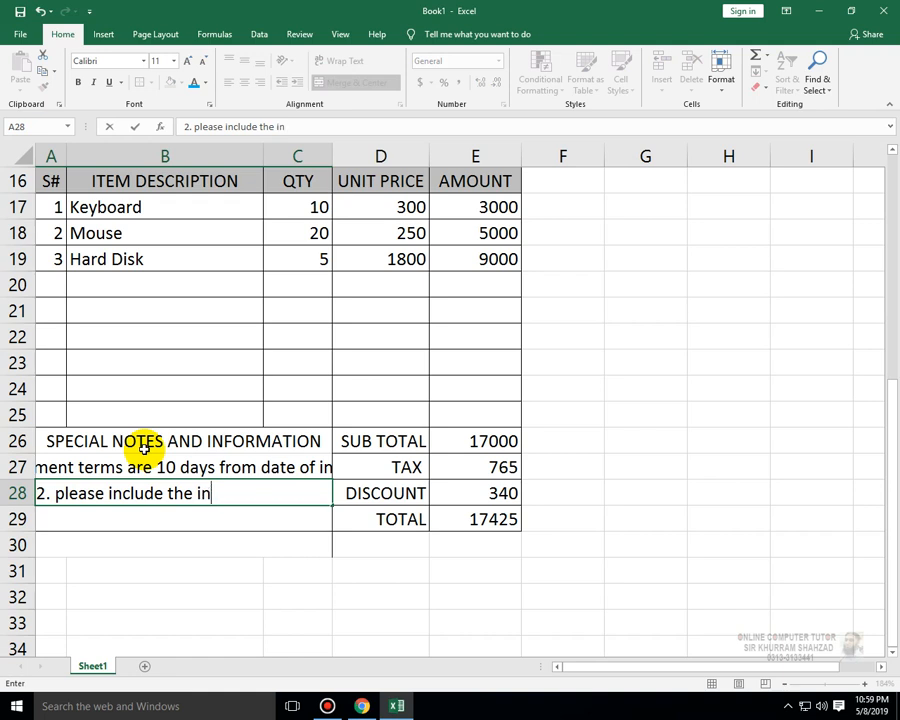
pyautogui.write('voice number')
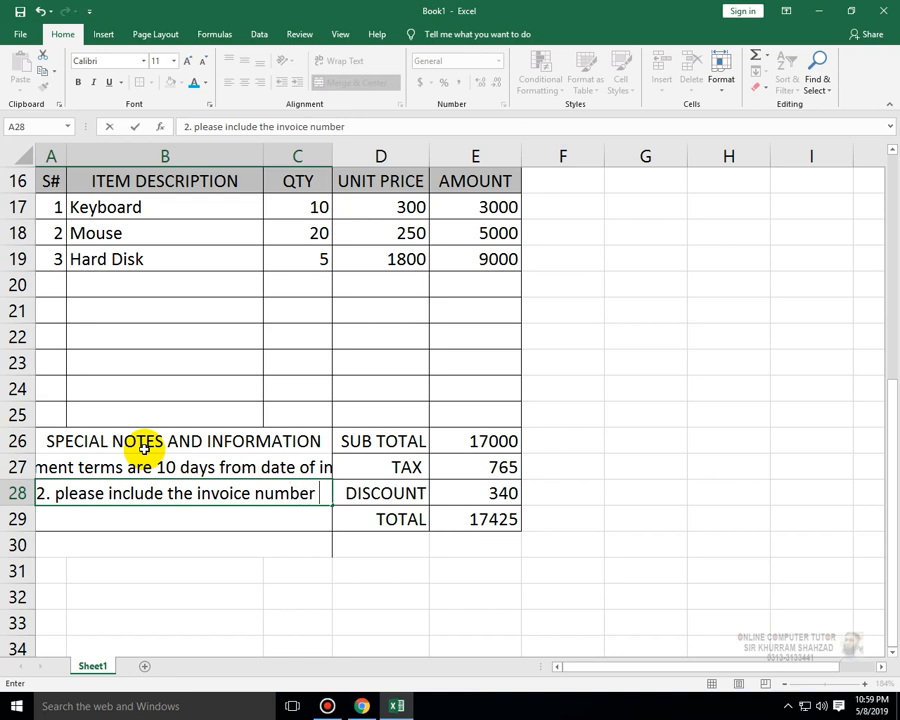
pyautogui.write(' on your')
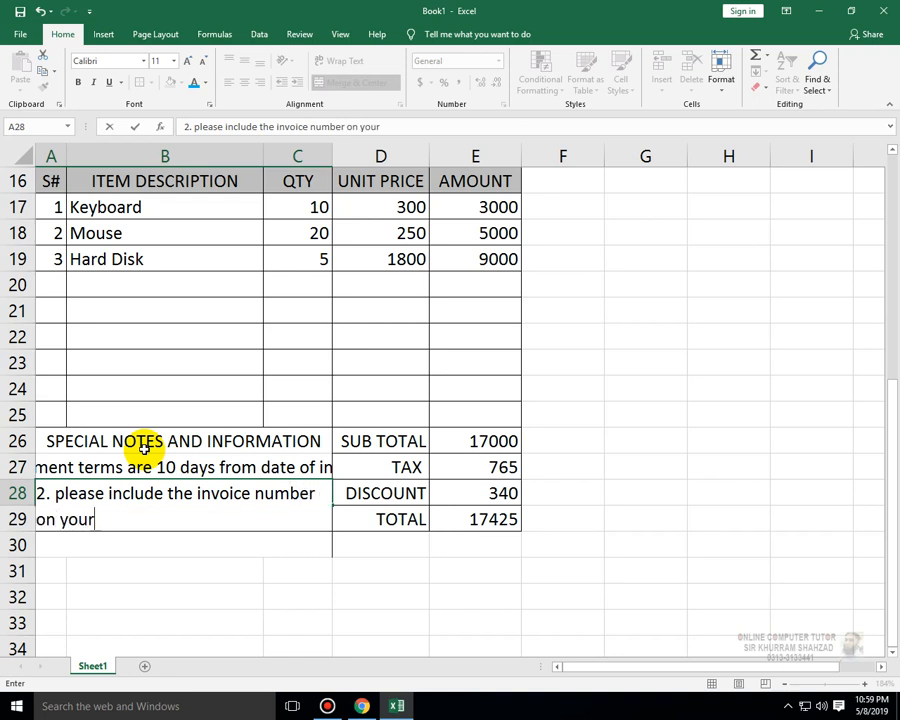
pyautogui.write(' chequ')
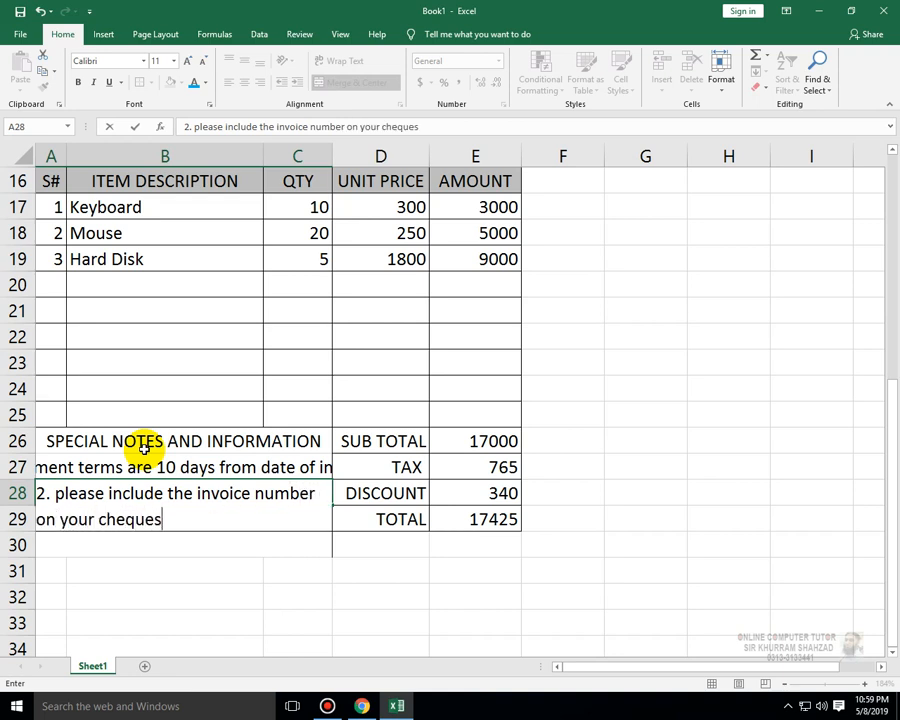
pyautogui.write('es')
pyautogui.press('Return')
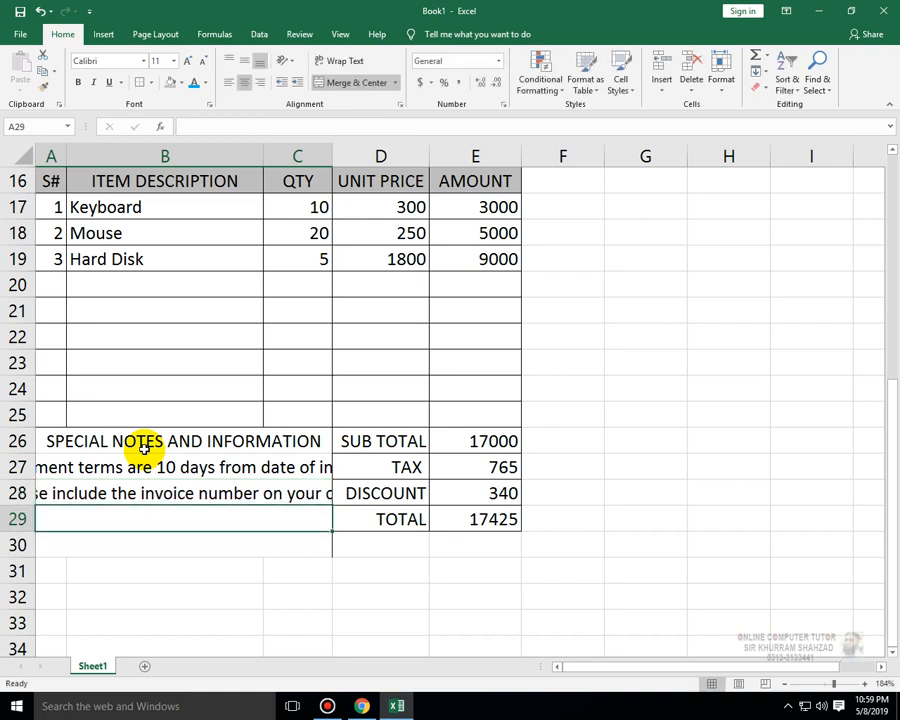
# - Left-align the notes in A27:A29 and reduce their font size to 6
pyautogui.moveTo(273, 466); pyautogui.dragTo(283, 522)
pyautogui.click(229, 82)
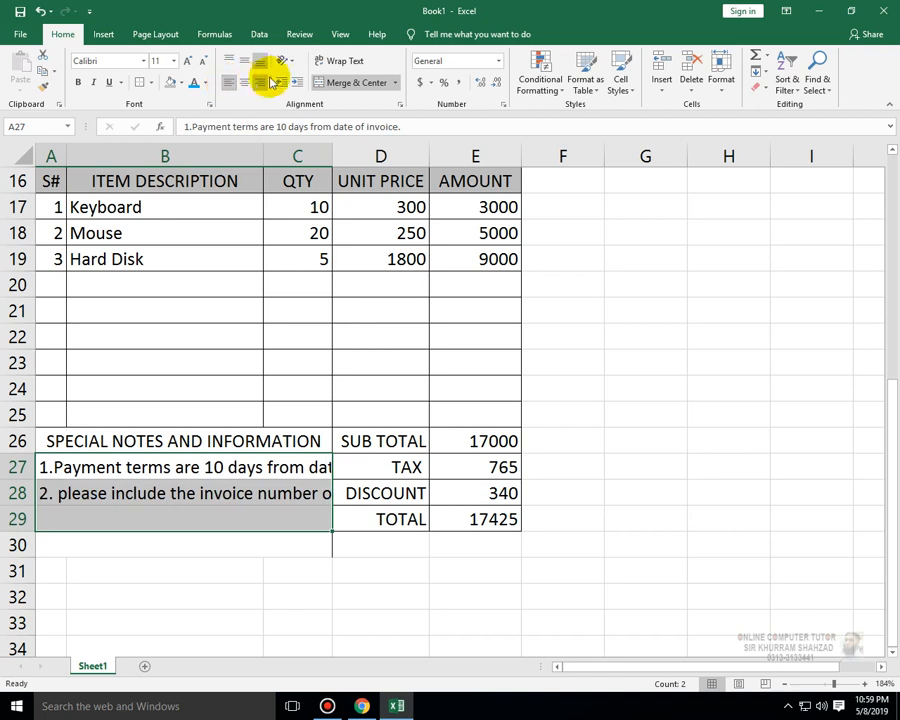
pyautogui.click(205, 62)
pyautogui.click(205, 62)
pyautogui.click(205, 62)
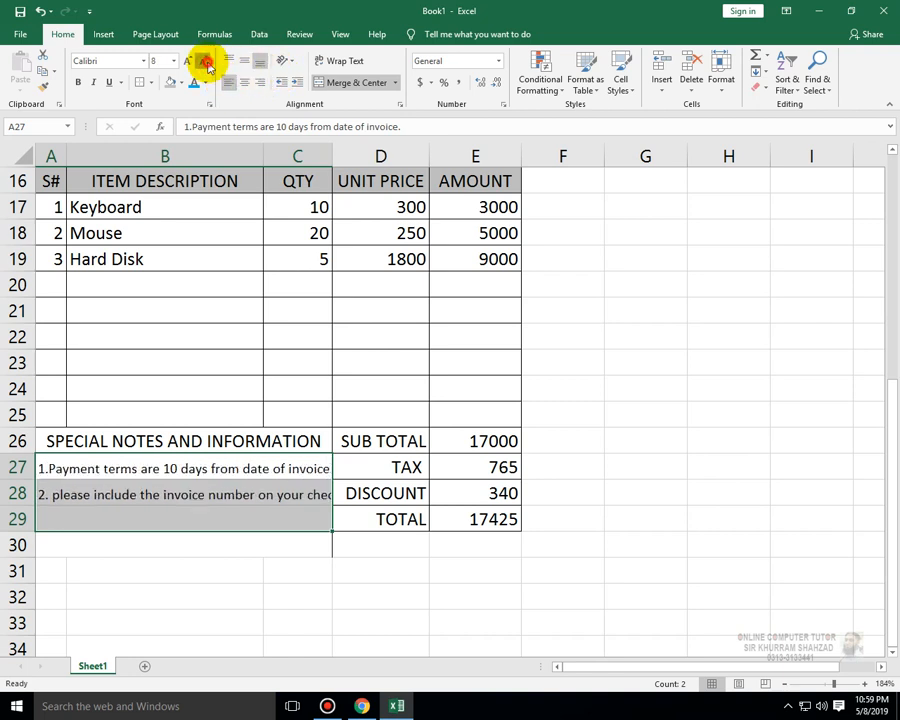
pyautogui.click(173, 61)
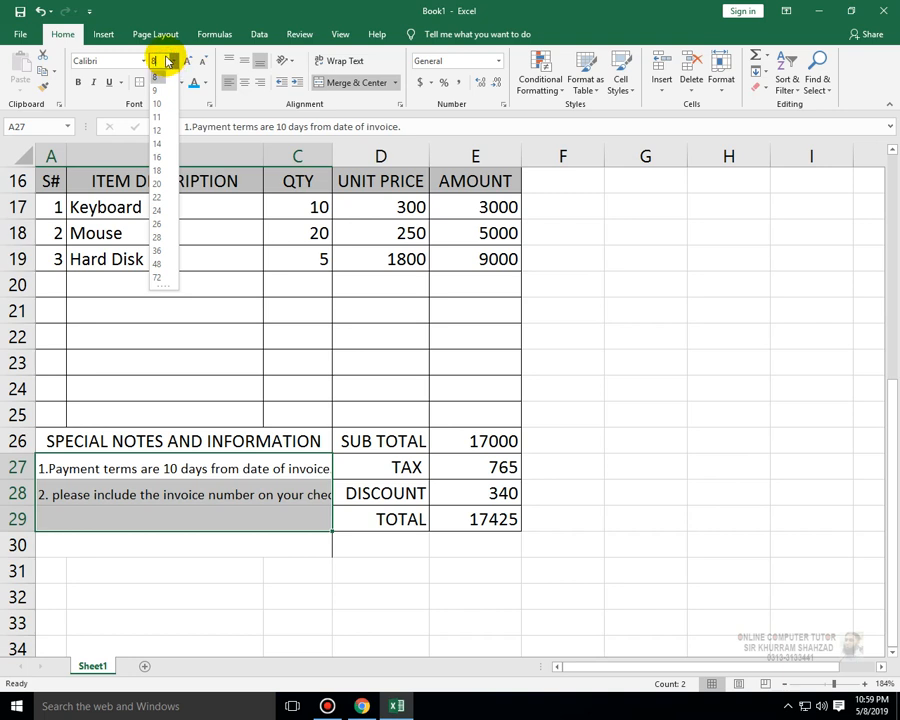
pyautogui.press('BackSpace')
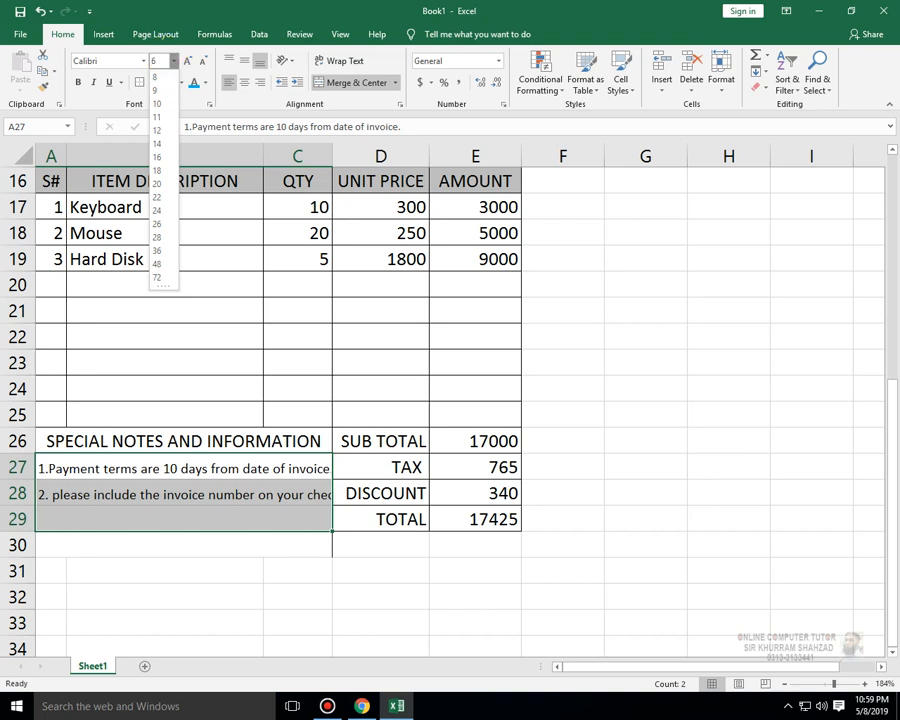
pyautogui.write('6')
pyautogui.press('Return')
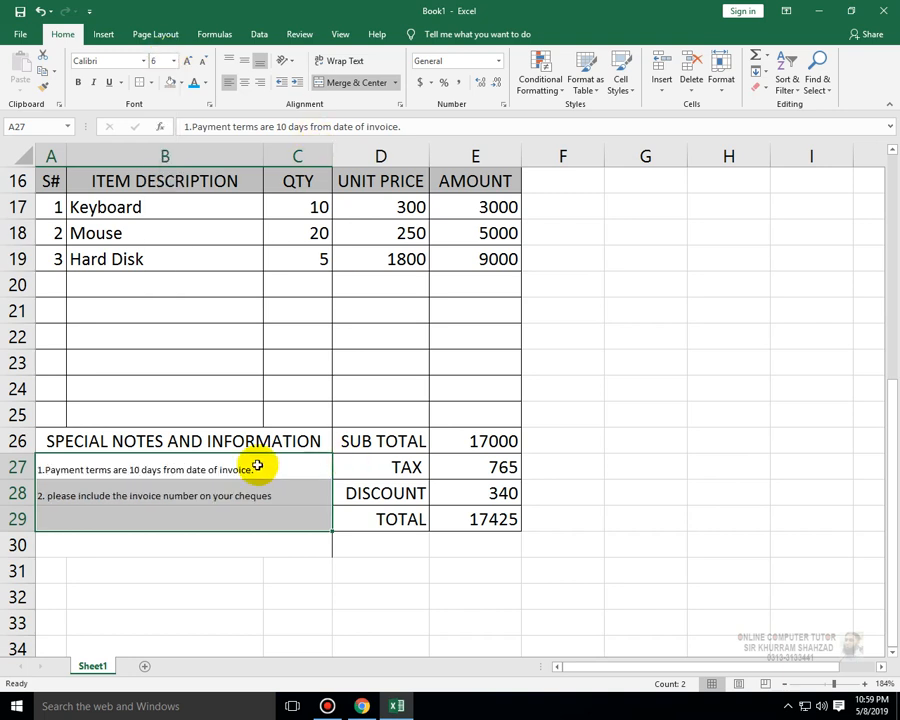
# - Change the two note lines in A27:A28 to Blackadder ITC font and increase the size to 9
pyautogui.moveTo(257, 460); pyautogui.dragTo(252, 494)
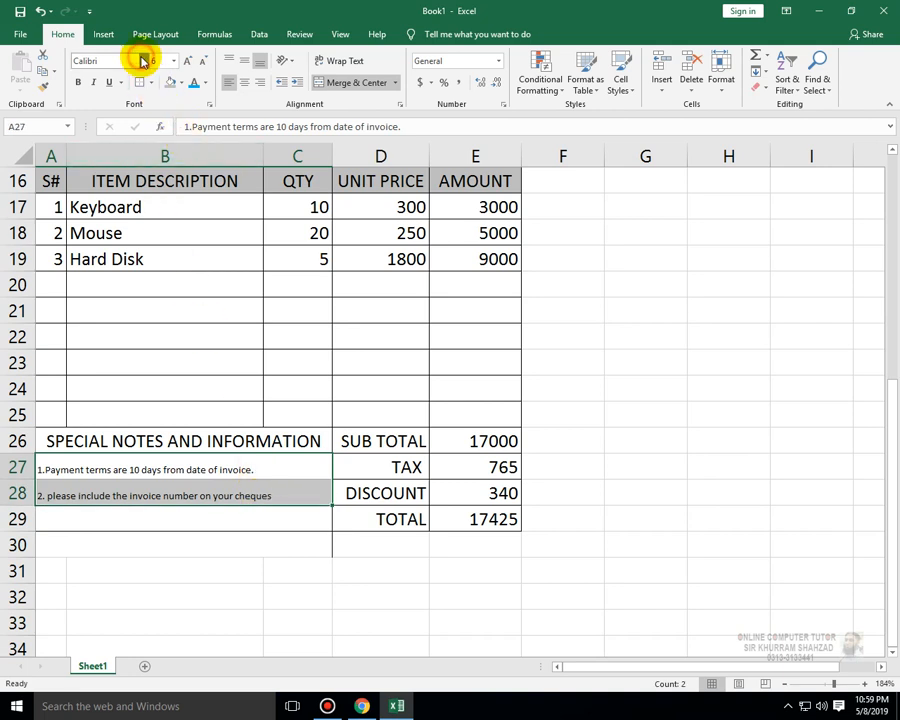
pyautogui.click(143, 60)
pyautogui.click(179, 347)
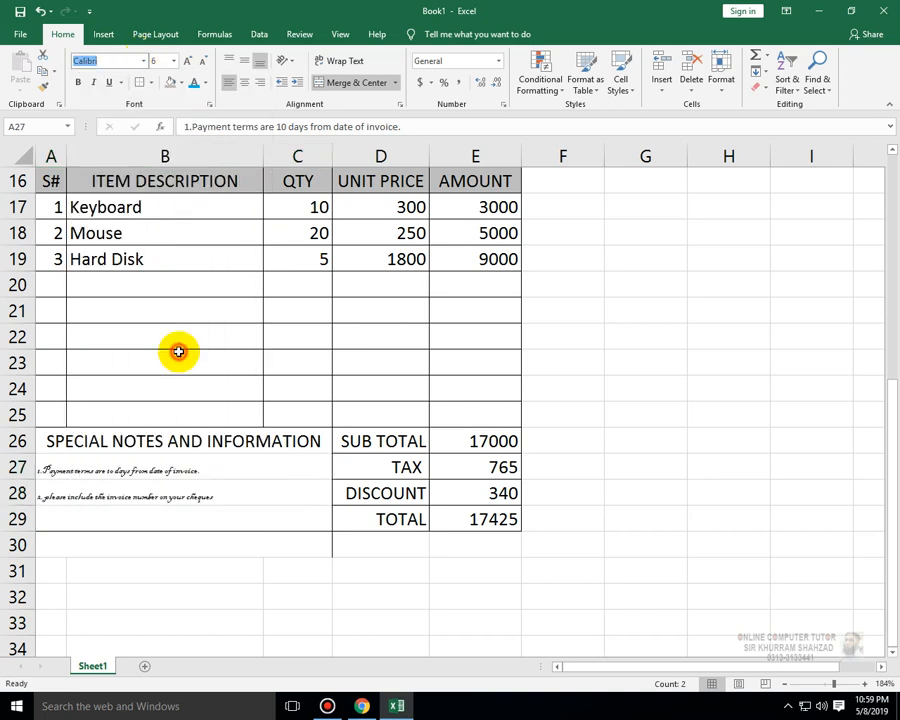
pyautogui.click(187, 60)
pyautogui.click(187, 60)
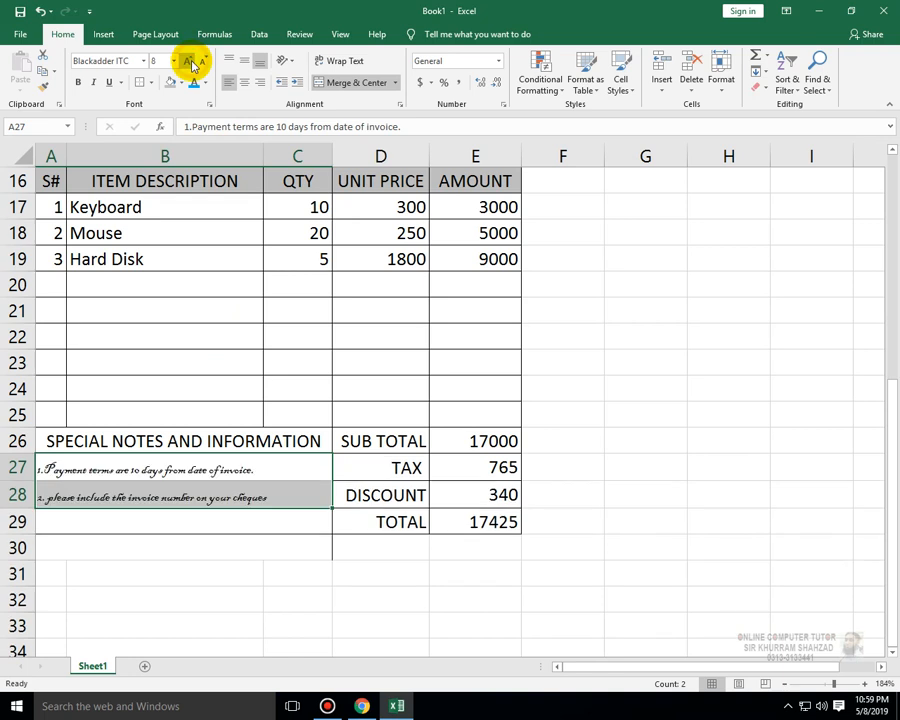
pyautogui.click(187, 60)
# - Review the styled notes and the whole invoice from the top of the sheet
pyautogui.click(267, 595)
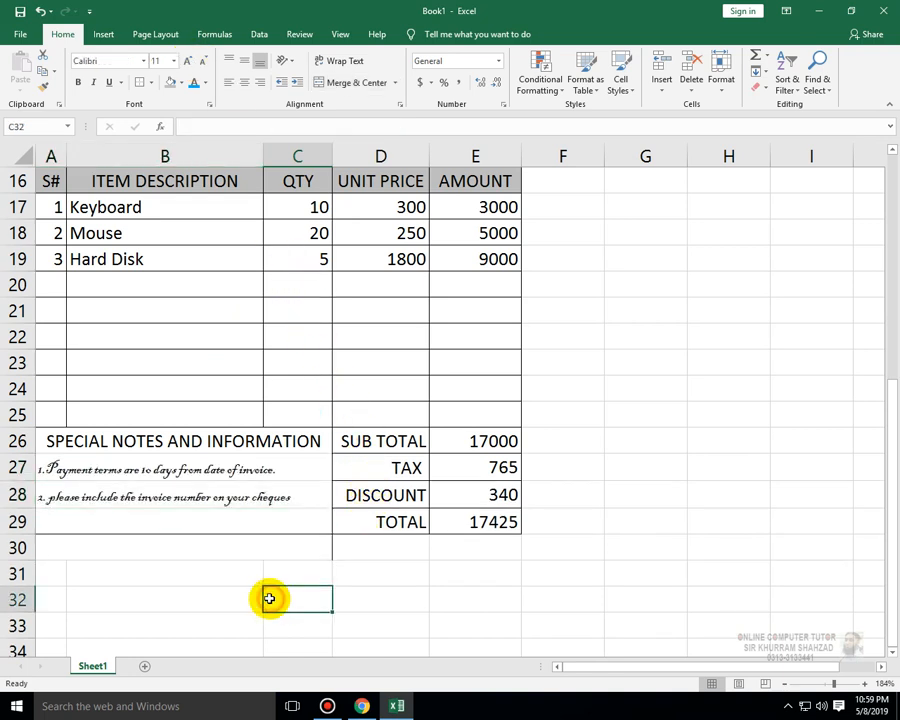
pyautogui.click(276, 469)
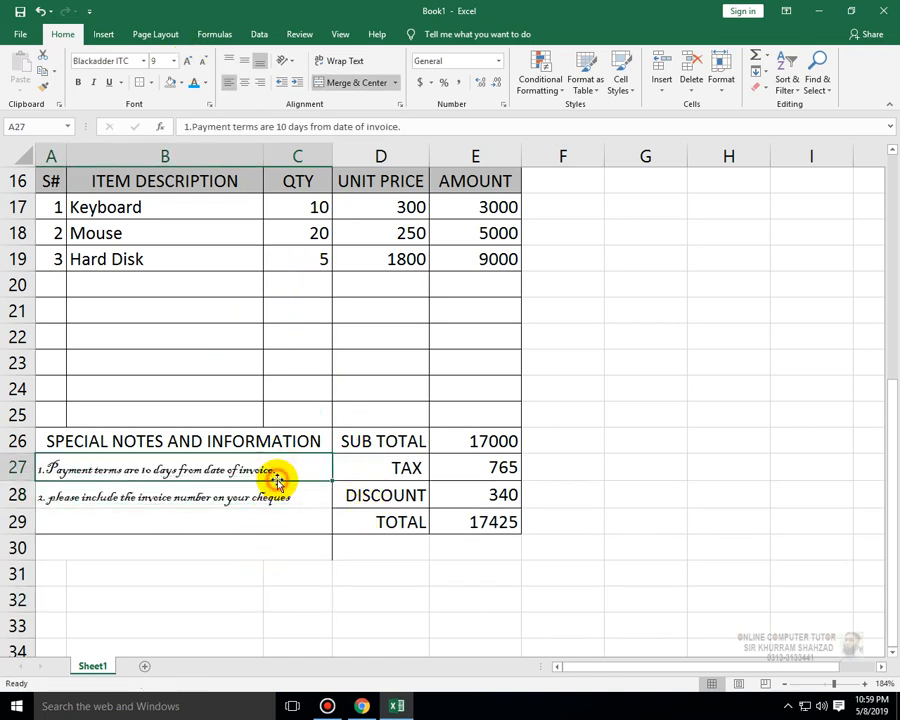
pyautogui.click(320, 574)
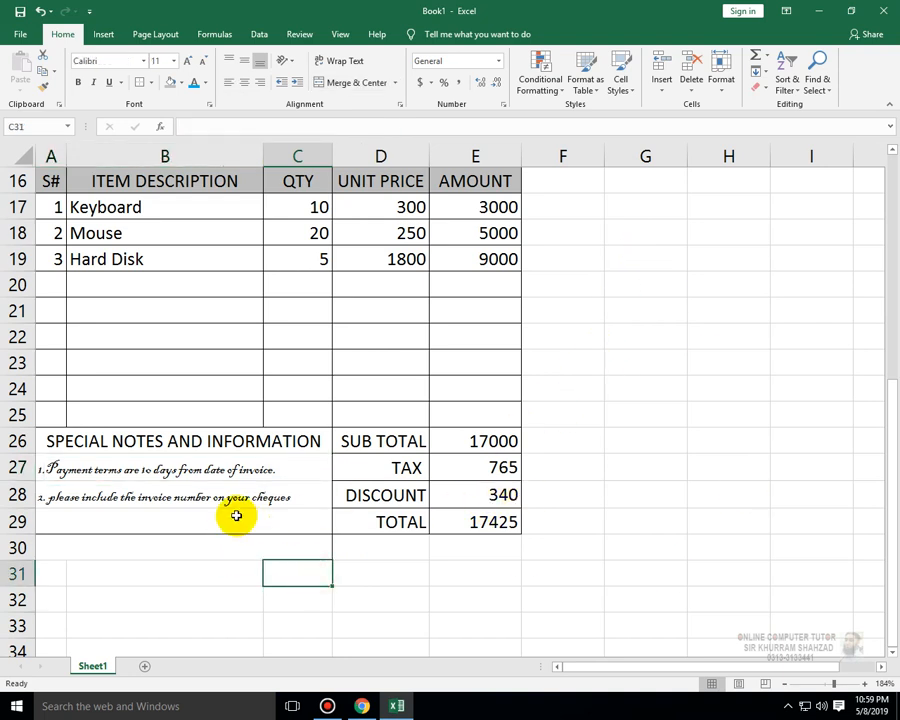
pyautogui.click(259, 438)
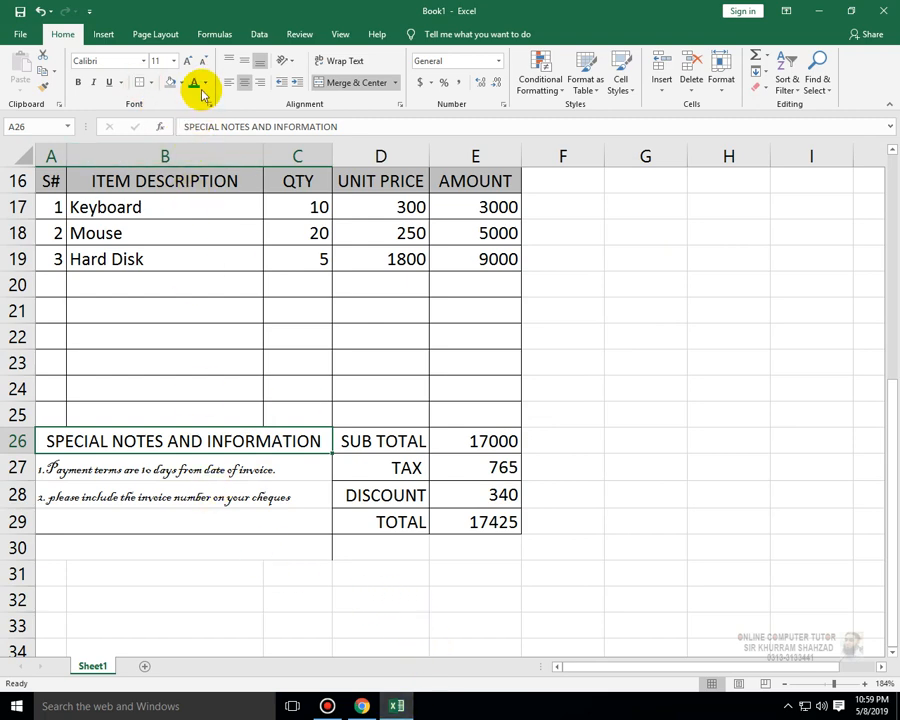
pyautogui.scroll(5, 532, 476)
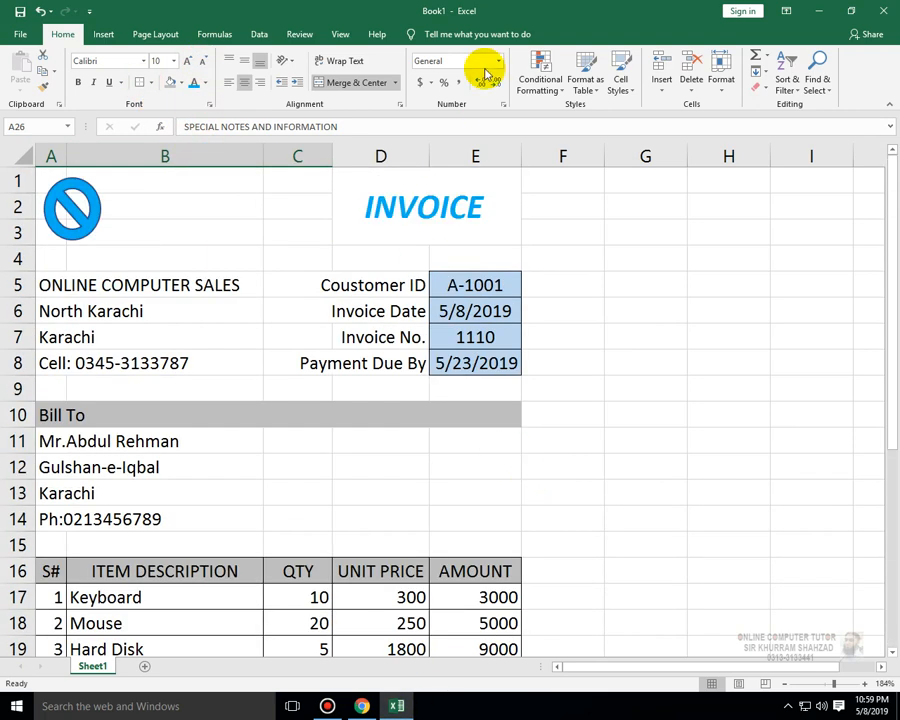
pyautogui.click(340, 35)
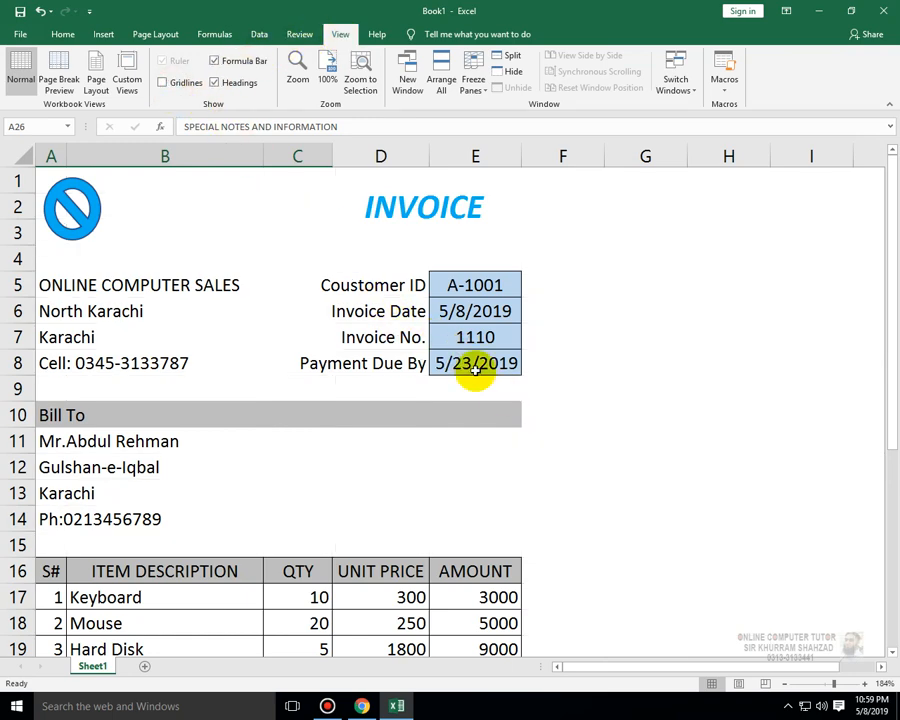
pyautogui.scroll(-2, 627, 385)
pyautogui.scroll(2, 627, 386)
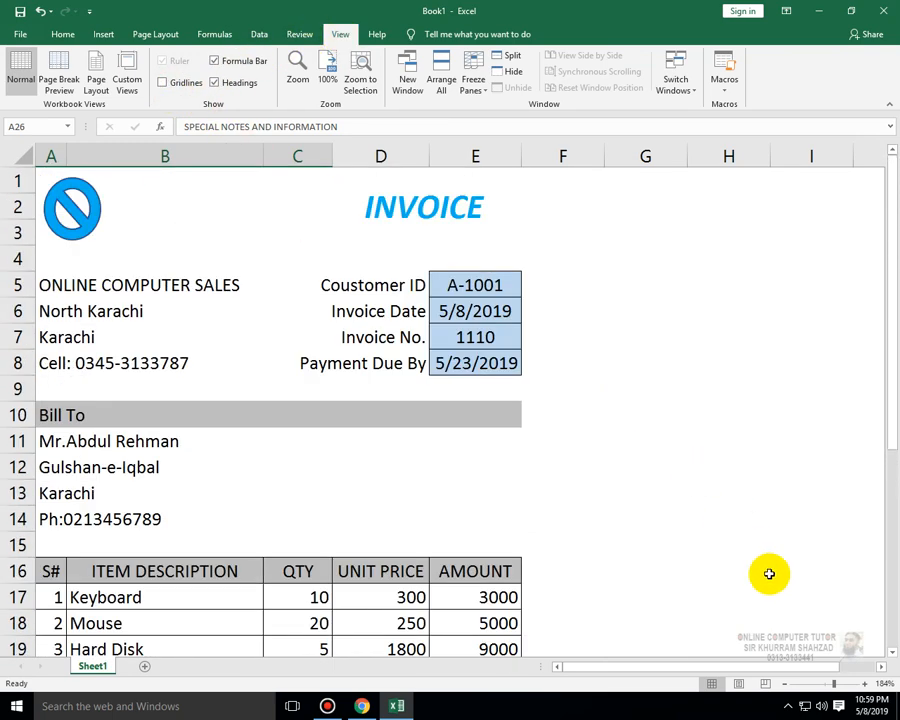
# - Clear all contents and formatting from the range A30:E32 below the notes block
pyautogui.click(823, 684)
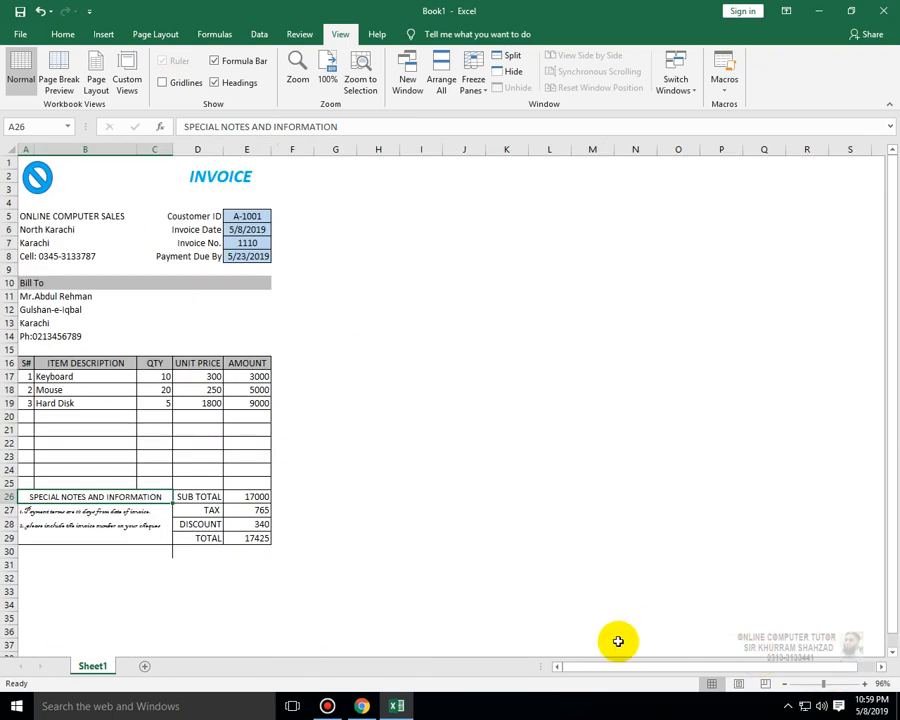
pyautogui.click(284, 569)
pyautogui.click(164, 550)
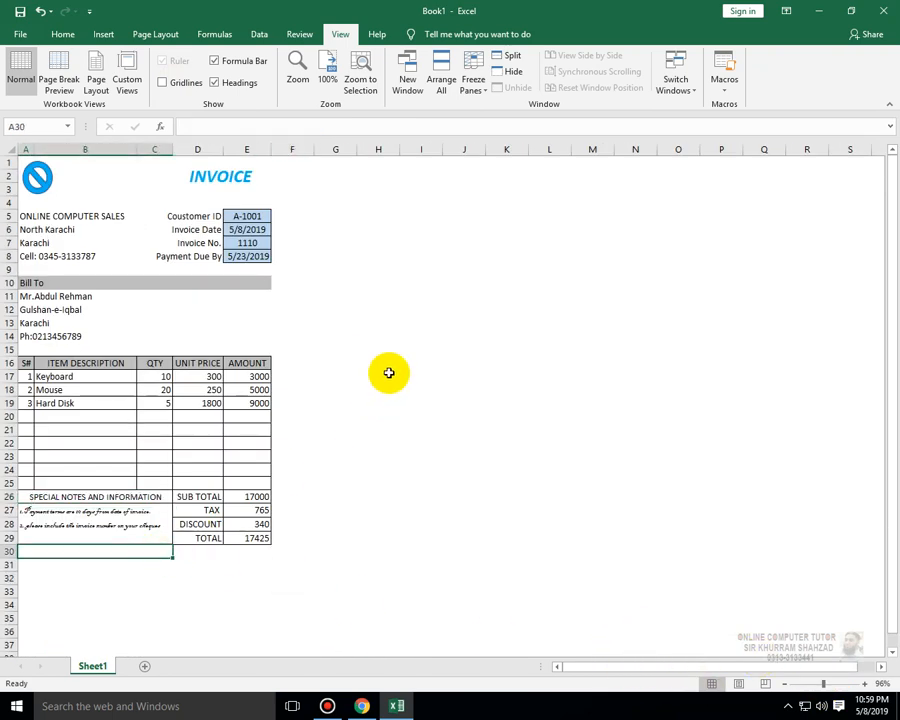
pyautogui.click(274, 566)
pyautogui.moveTo(247, 579); pyautogui.dragTo(50, 551)
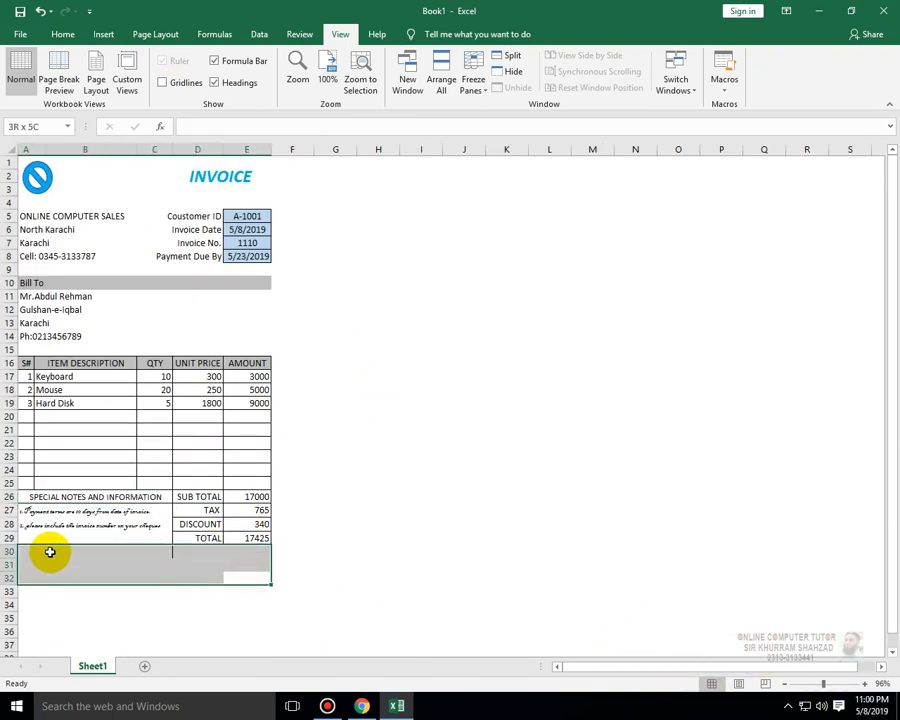
pyautogui.click(58, 36)
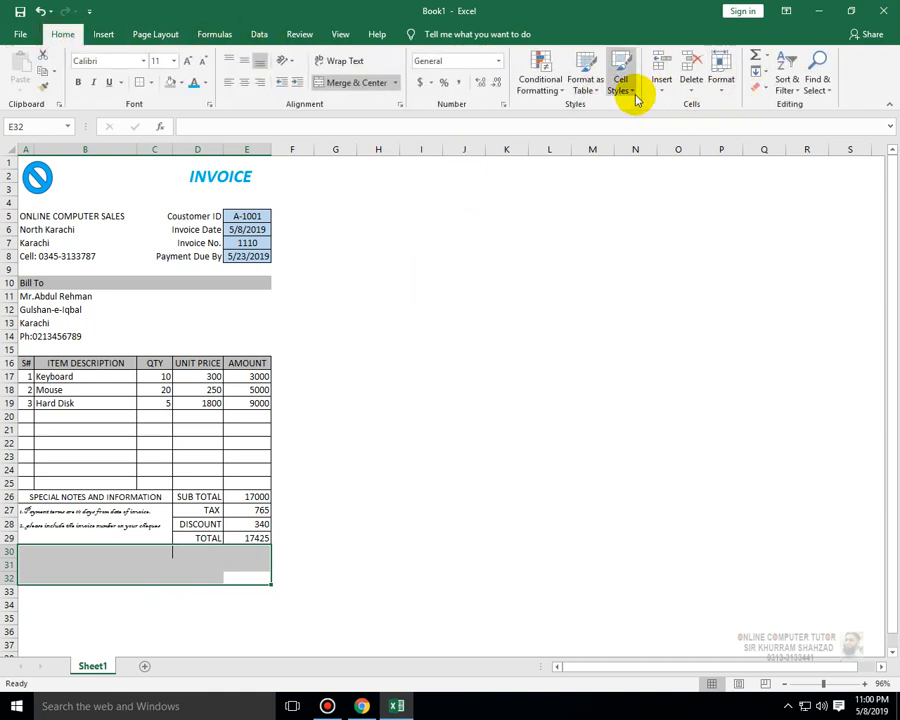
pyautogui.click(766, 89)
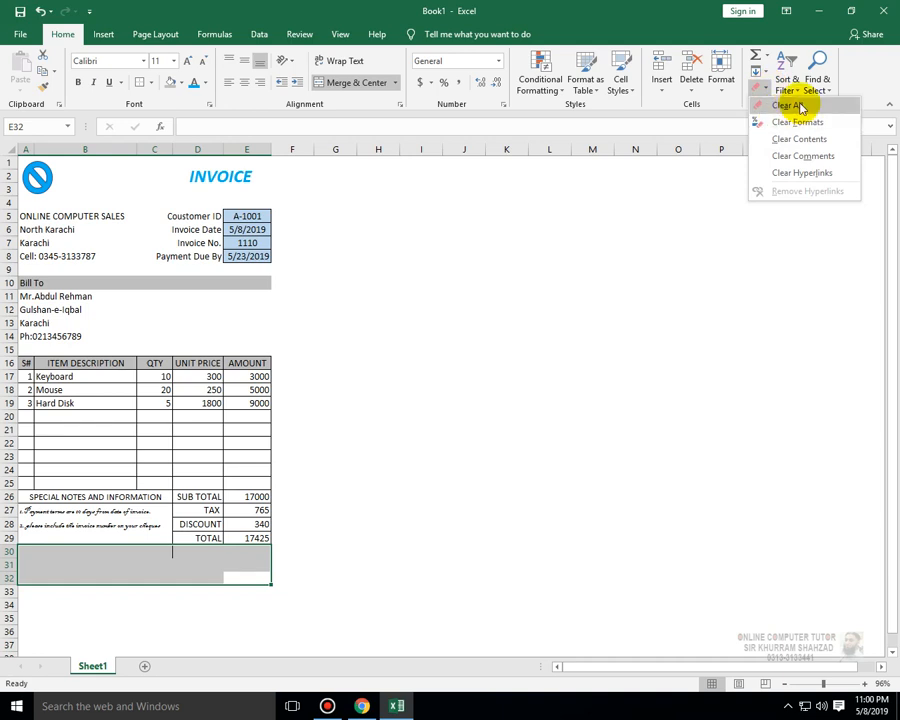
pyautogui.click(790, 107)
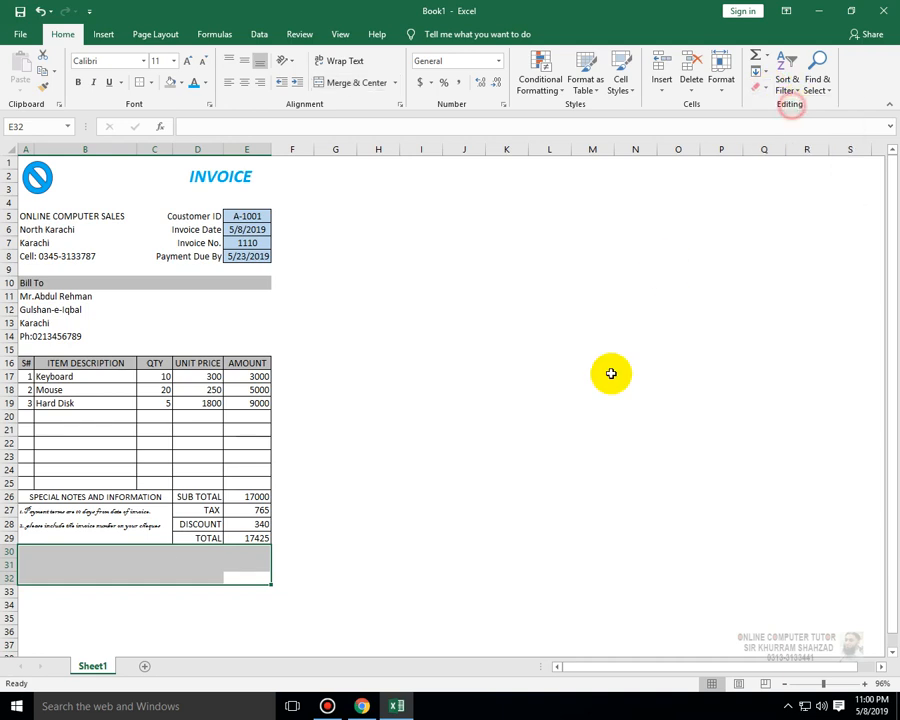
pyautogui.click(596, 388)
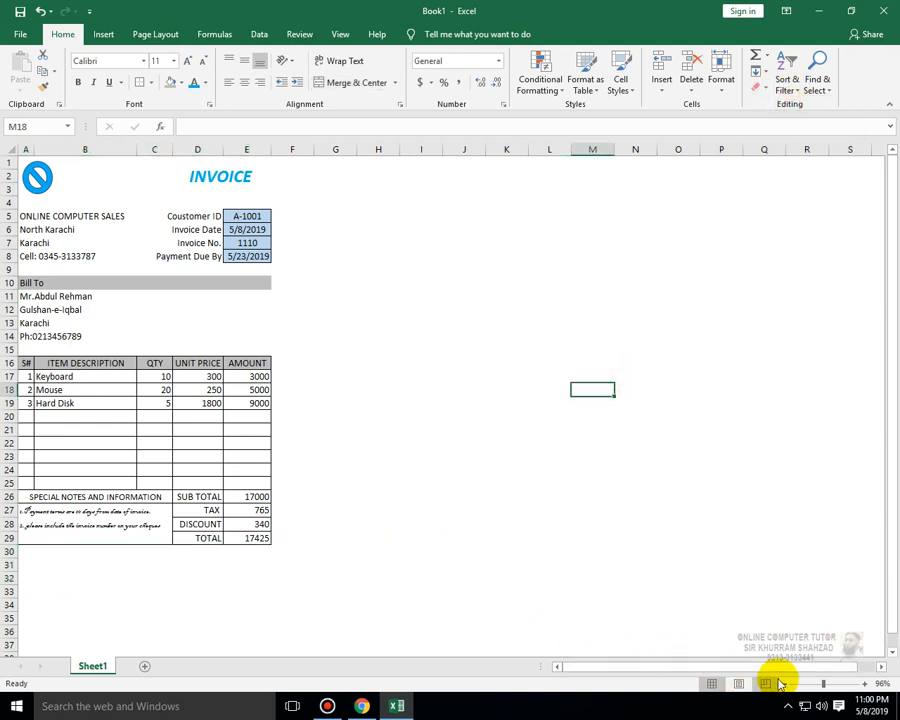
pyautogui.click(828, 686)
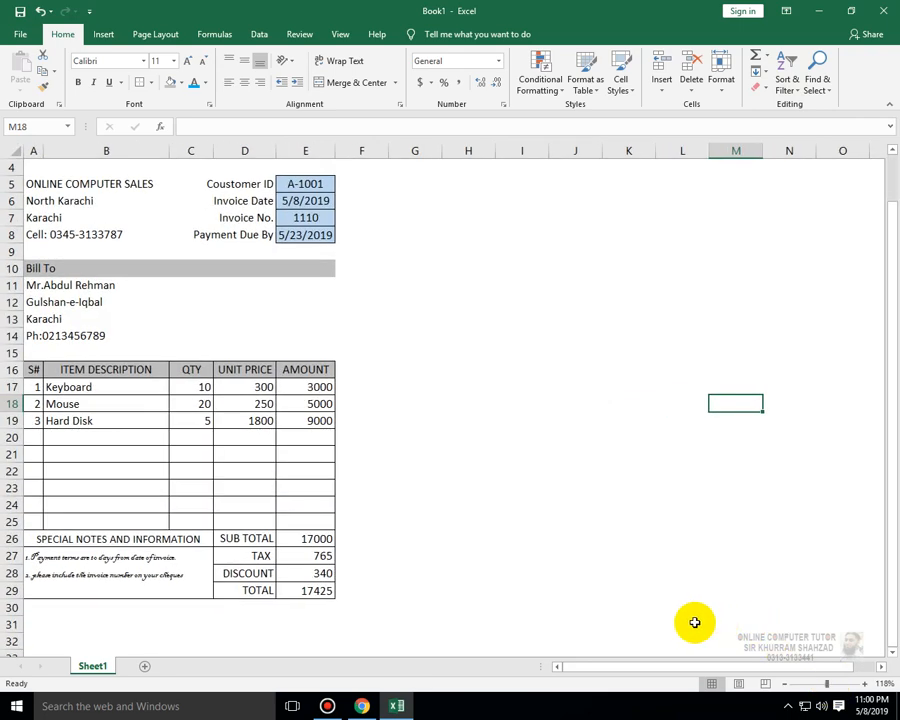